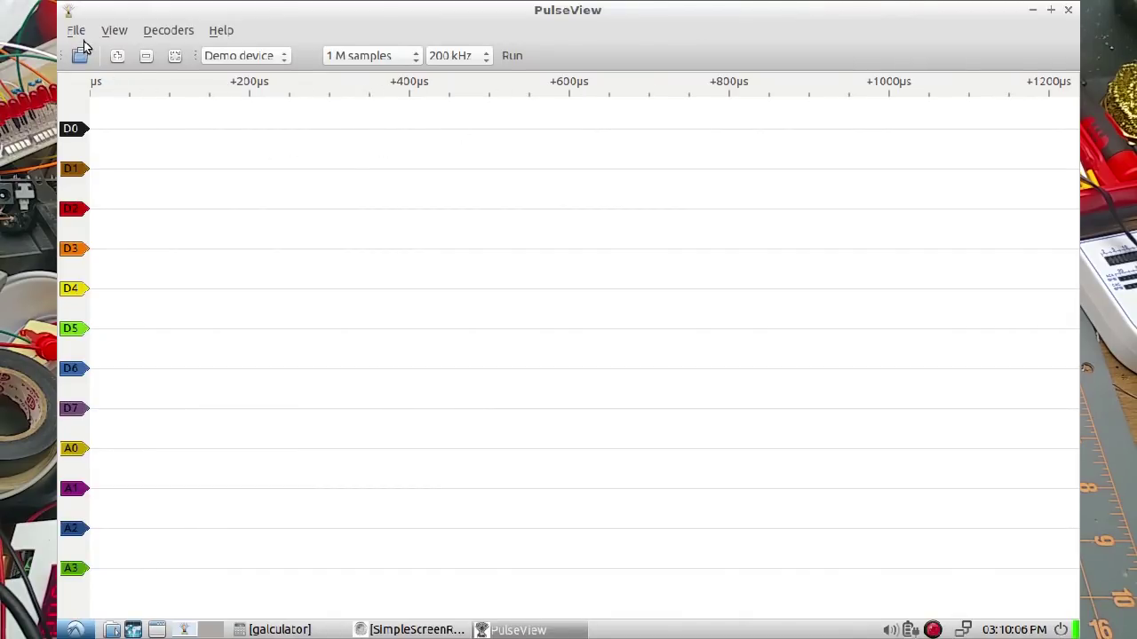
Step: Select Saleae Logic as the capture device, leaving the rate at 20 kHz and 1 M samples
{"action": "left_click", "coordinate": [267, 56]}
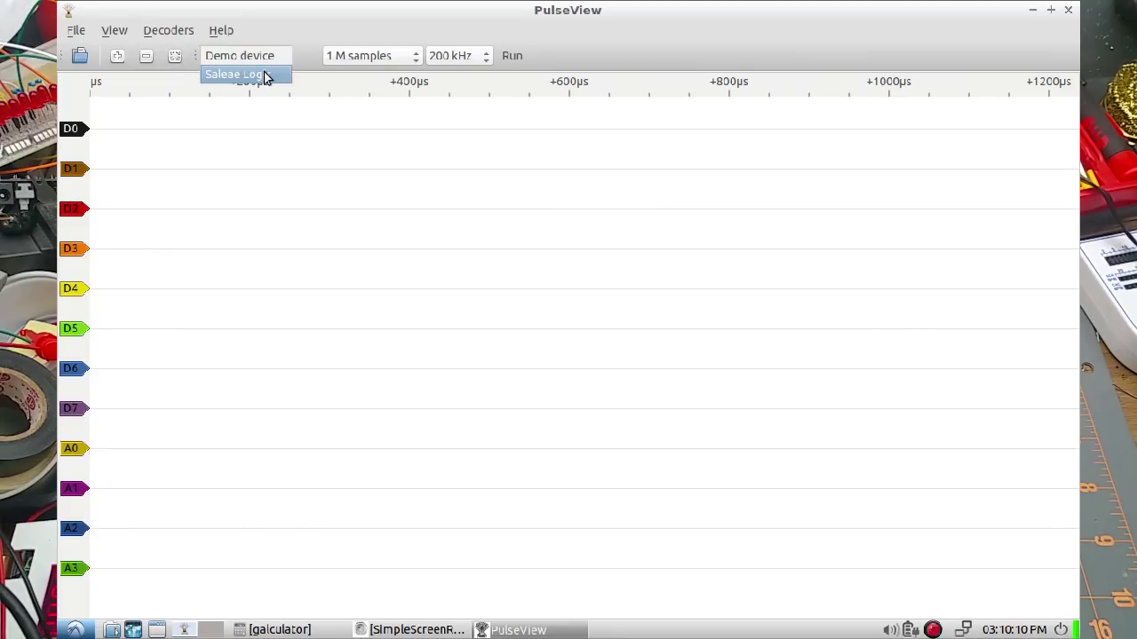
{"action": "left_click", "coordinate": [264, 76]}
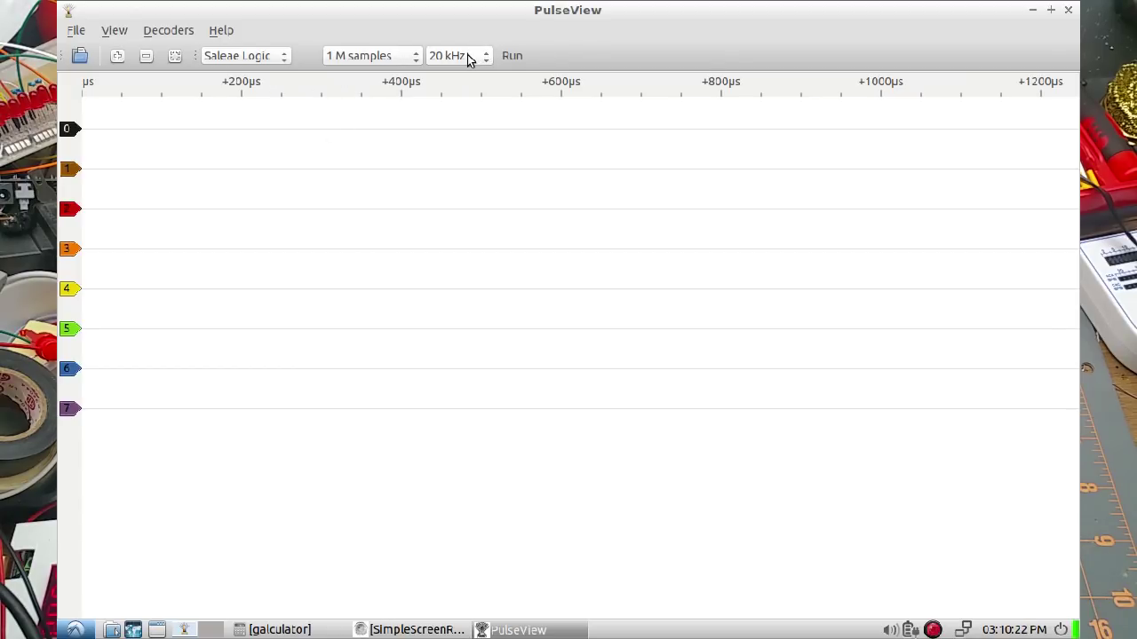
{"action": "left_click", "coordinate": [467, 54]}
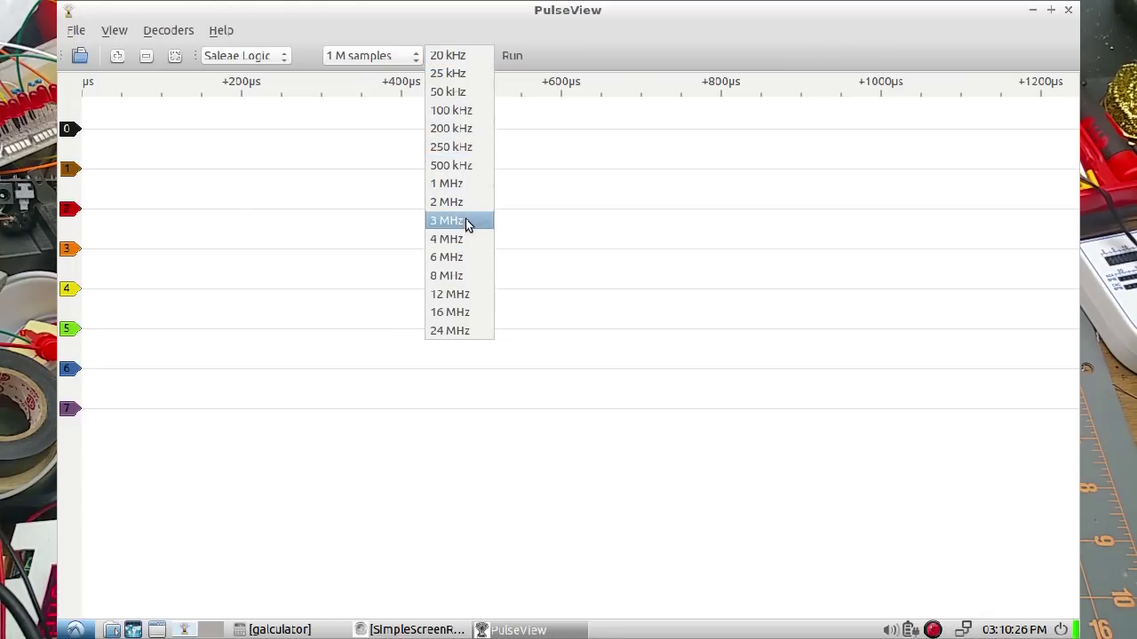
{"action": "left_click", "coordinate": [466, 55]}
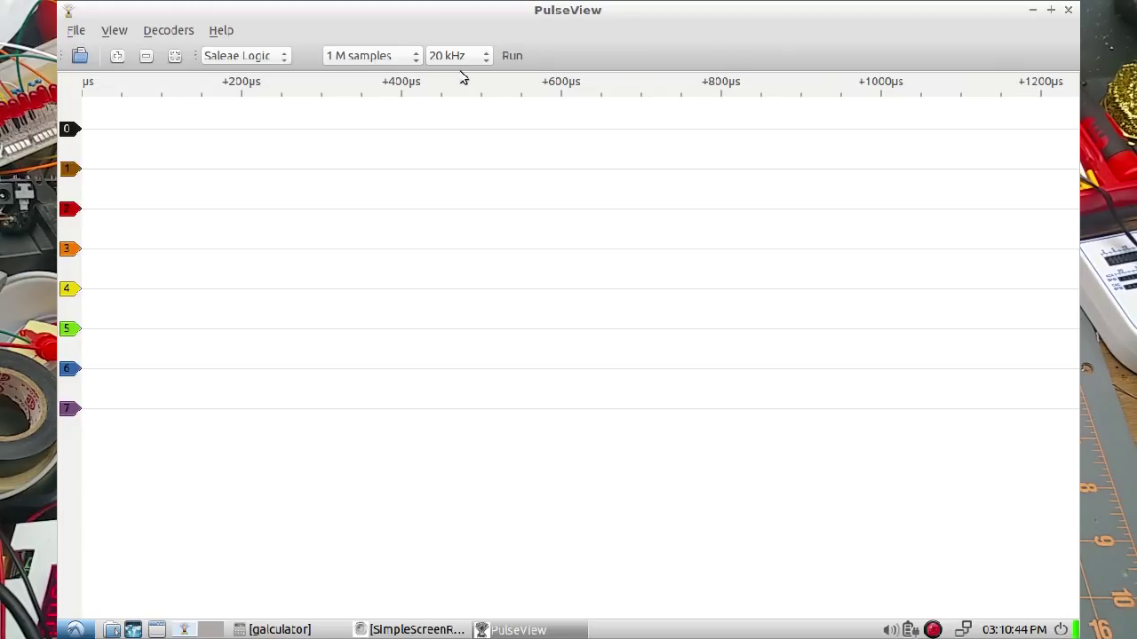
{"action": "left_click", "coordinate": [400, 61]}
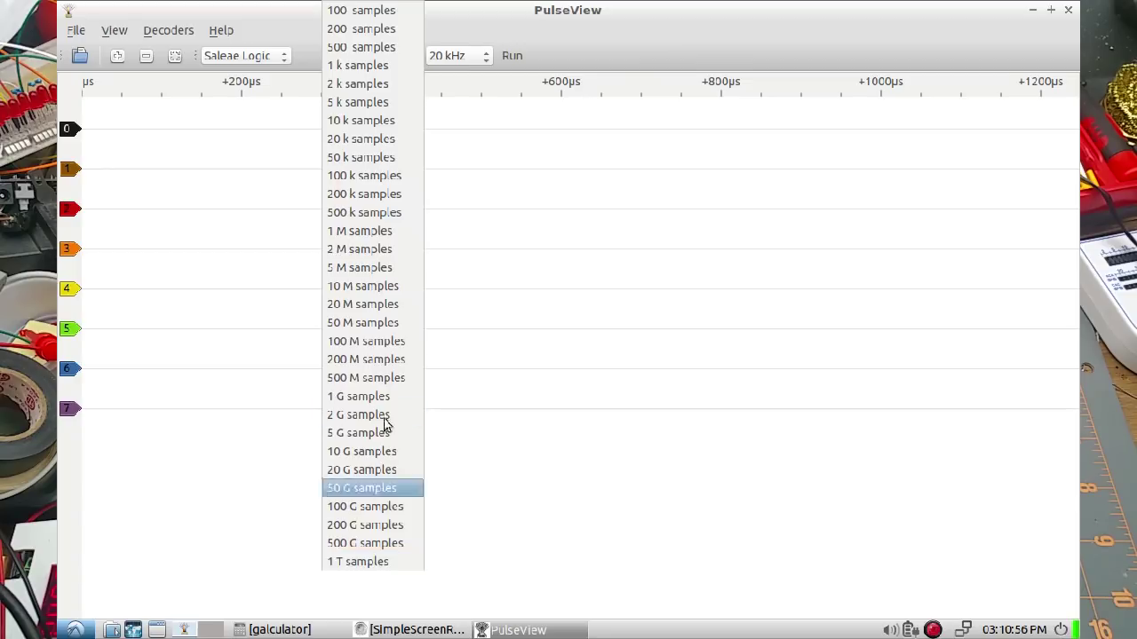
{"action": "left_click", "coordinate": [476, 34]}
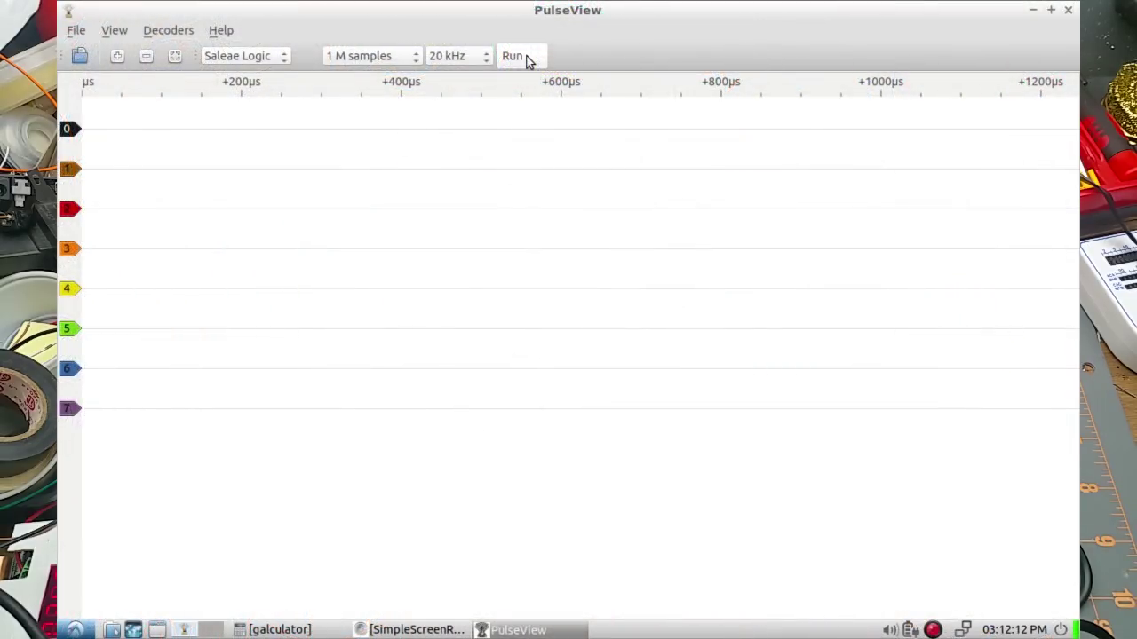
Step: Run a capture and zoom to the staggered pulses on channels 0–6 and the square wave on channel 7
{"action": "left_click", "coordinate": [526, 55]}
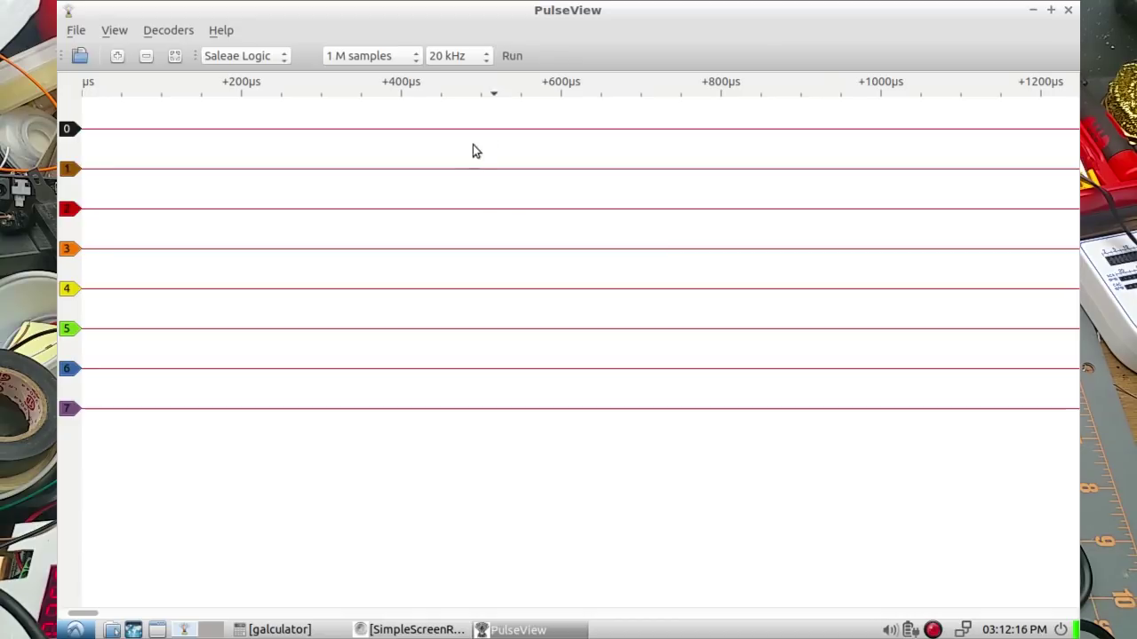
{"action": "scroll", "coordinate": [613, 191], "scroll_direction": "down", "scroll_amount": 2}
{"action": "scroll", "coordinate": [614, 189], "scroll_direction": "down", "scroll_amount": 5}
{"action": "scroll", "coordinate": [617, 193], "scroll_direction": "down", "scroll_amount": 6}
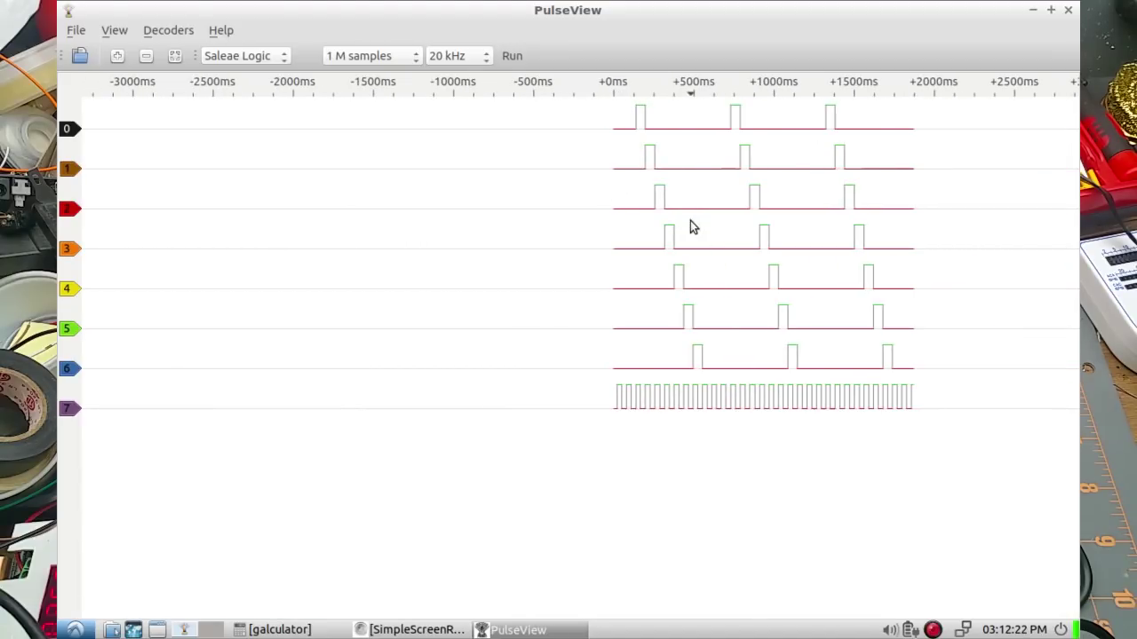
{"action": "mouse_move", "coordinate": [698, 220]}
{"action": "left_mouse_down"}
{"action": "mouse_move", "coordinate": [519, 226]}
{"action": "mouse_move", "coordinate": [442, 247]}
{"action": "left_mouse_up"}
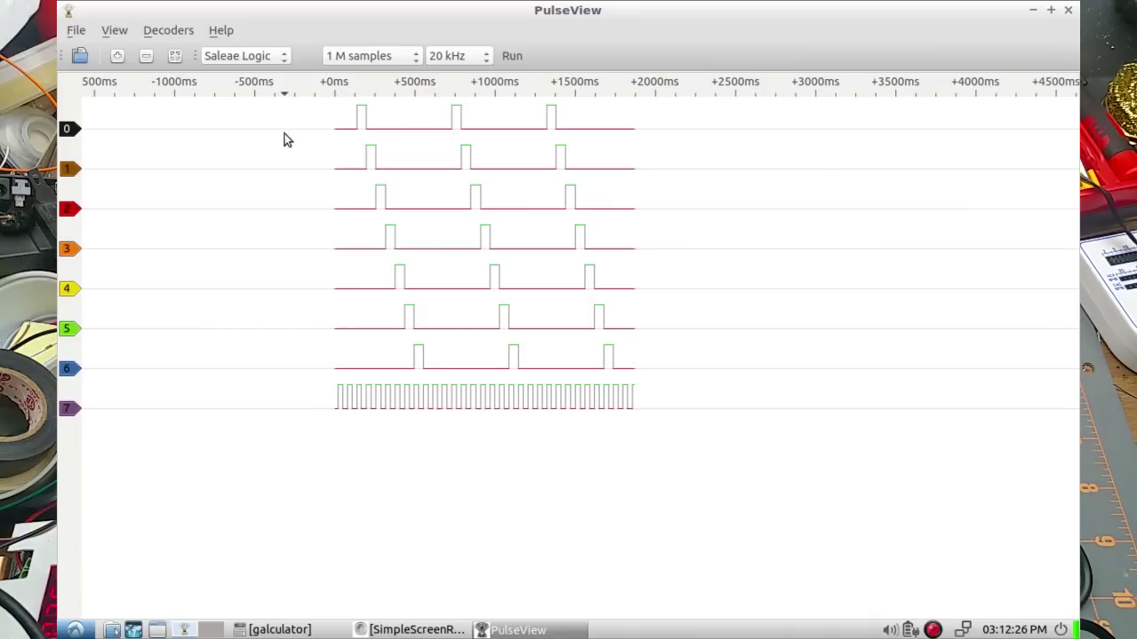
{"action": "scroll", "coordinate": [366, 164], "scroll_direction": "down", "scroll_amount": 4}
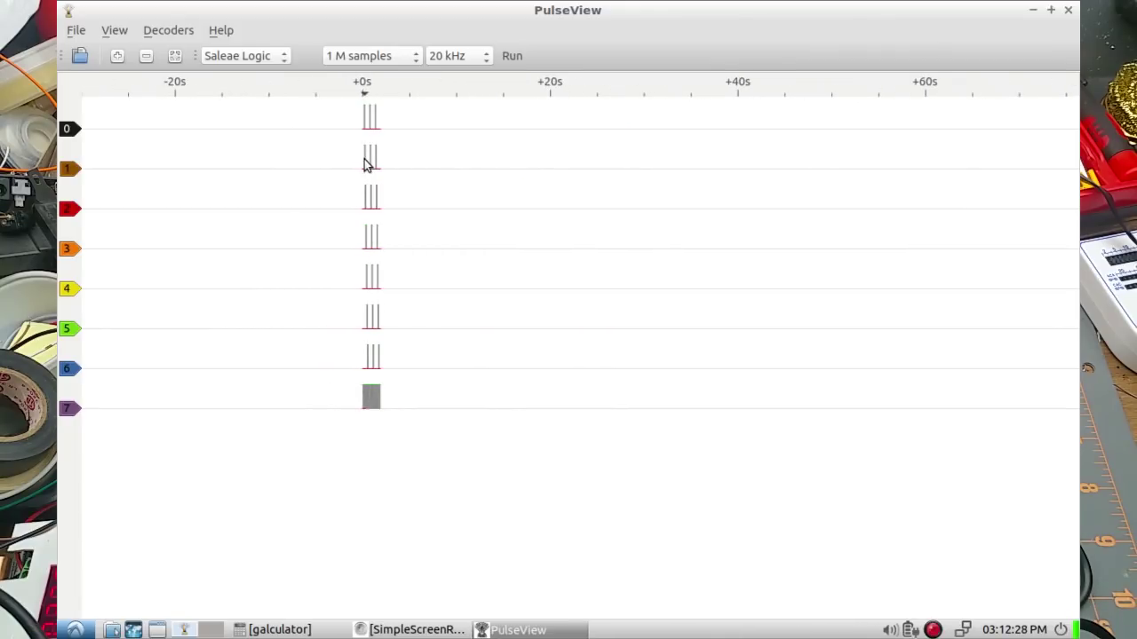
{"action": "scroll", "coordinate": [381, 272], "scroll_direction": "up", "scroll_amount": 5}
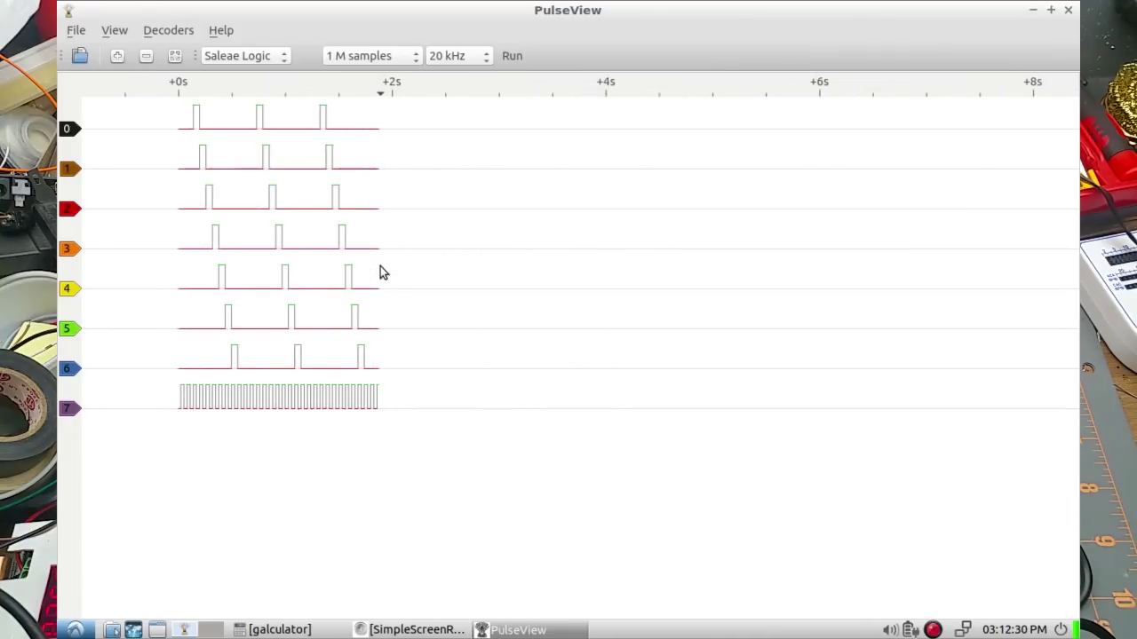
{"action": "left_click_drag", "start_coordinate": [271, 312], "coordinate": [391, 322]}
{"action": "scroll", "coordinate": [346, 312], "scroll_direction": "up", "scroll_amount": 4}
{"action": "scroll", "coordinate": [343, 312], "scroll_direction": "down", "scroll_amount": 1}
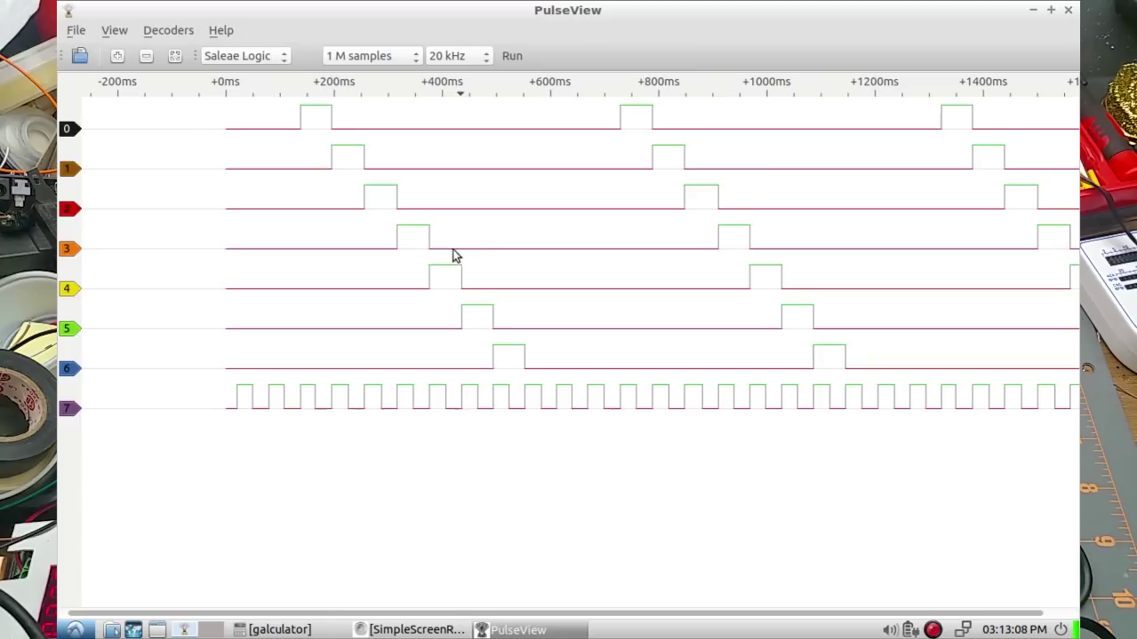
Step: Turn on View > Show Cursors and roughly place them around channel 0's first pulse
{"action": "left_click", "coordinate": [115, 30]}
{"action": "left_click", "coordinate": [141, 122]}
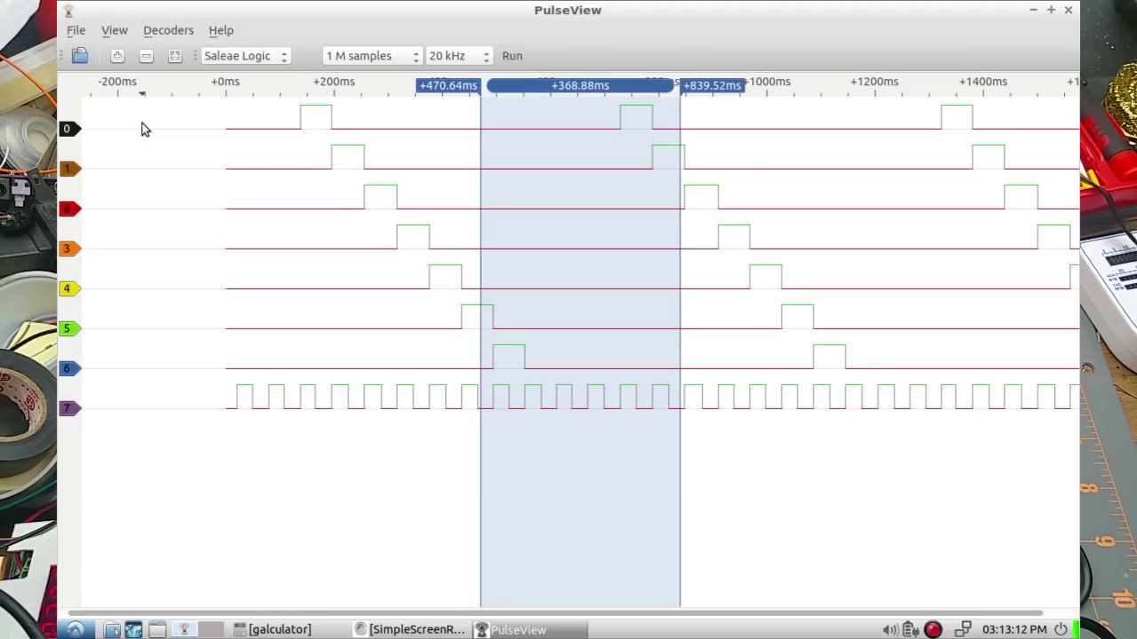
{"action": "left_click_drag", "start_coordinate": [465, 92], "coordinate": [302, 97]}
{"action": "left_click_drag", "start_coordinate": [685, 85], "coordinate": [622, 91]}
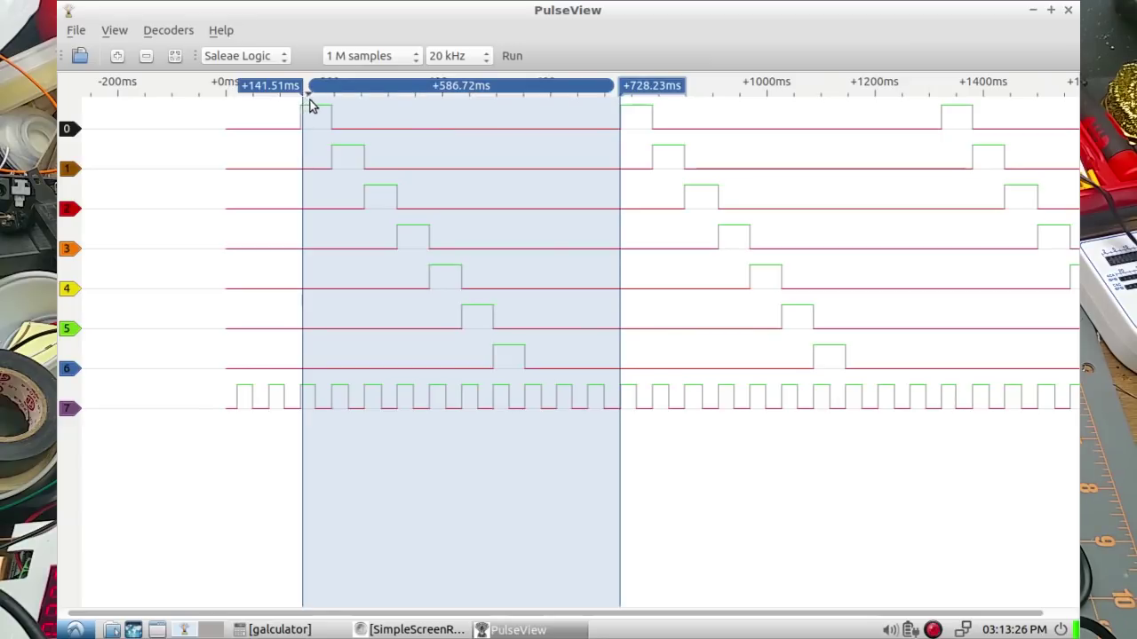
{"action": "mouse_move", "coordinate": [286, 98]}
{"action": "left_mouse_down"}
{"action": "mouse_move", "coordinate": [279, 92]}
{"action": "mouse_move", "coordinate": [300, 94]}
{"action": "left_mouse_up"}
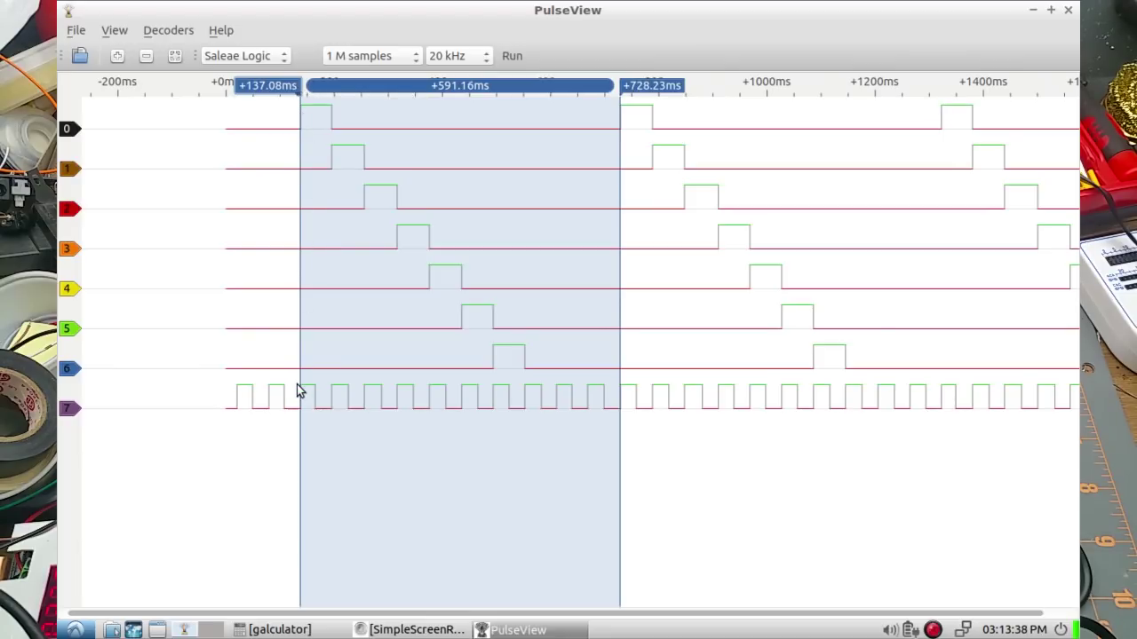
Step: Zoom in and set the cursors on channel 0's pulse edges, +137.84 ms to +195.81 ms
{"action": "scroll", "coordinate": [296, 386], "scroll_direction": "up", "scroll_amount": 3}
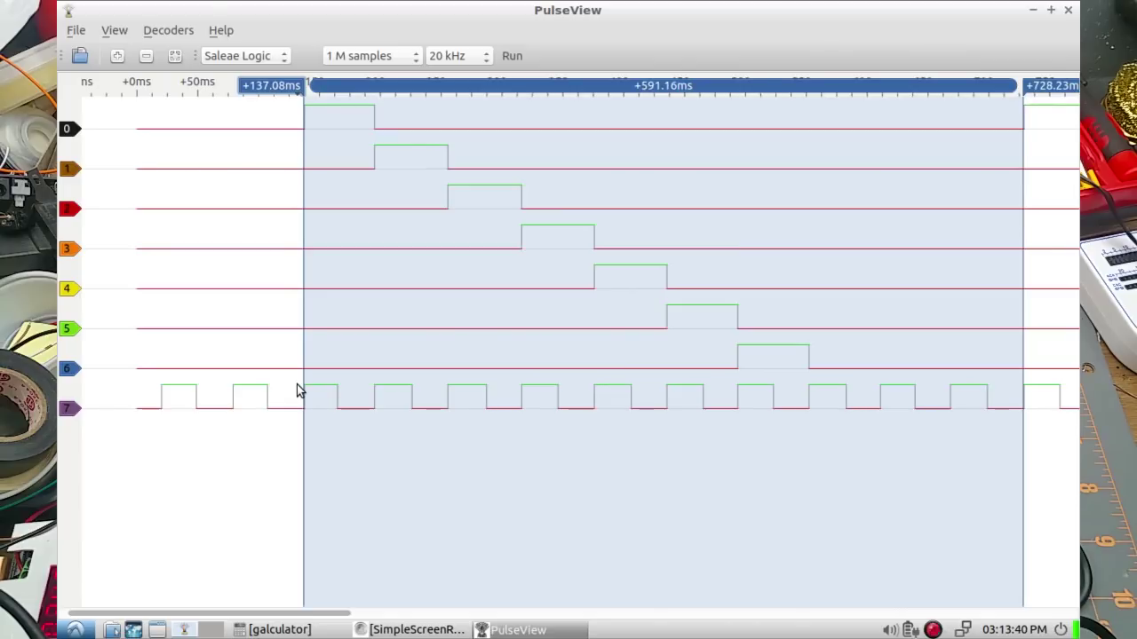
{"action": "scroll", "coordinate": [297, 391], "scroll_direction": "up", "scroll_amount": 4}
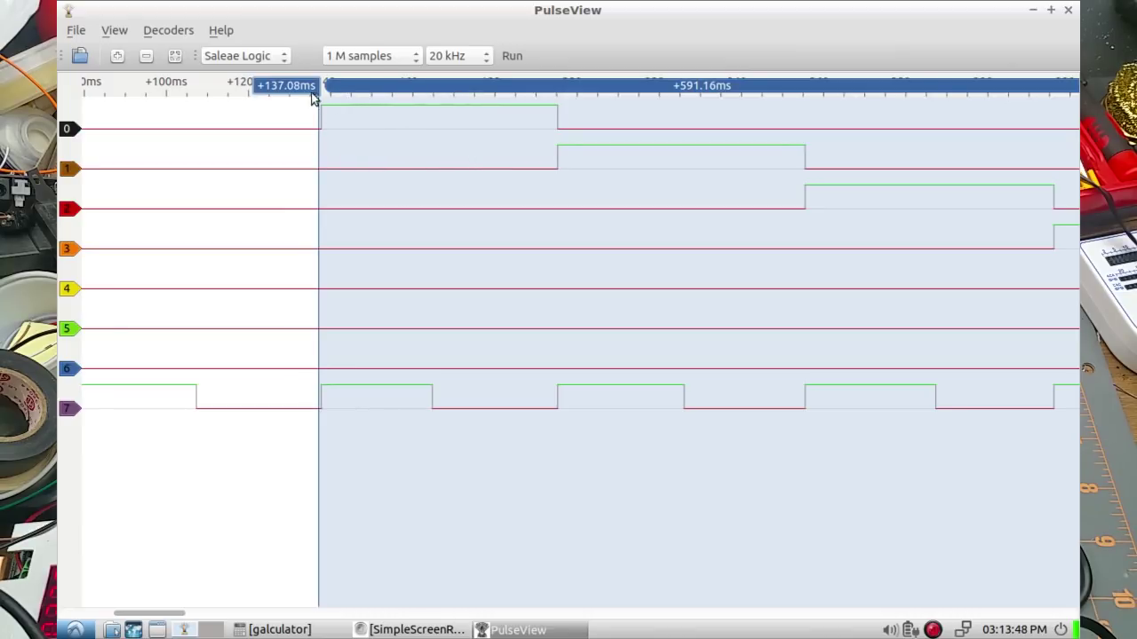
{"action": "left_click_drag", "start_coordinate": [309, 92], "coordinate": [557, 87]}
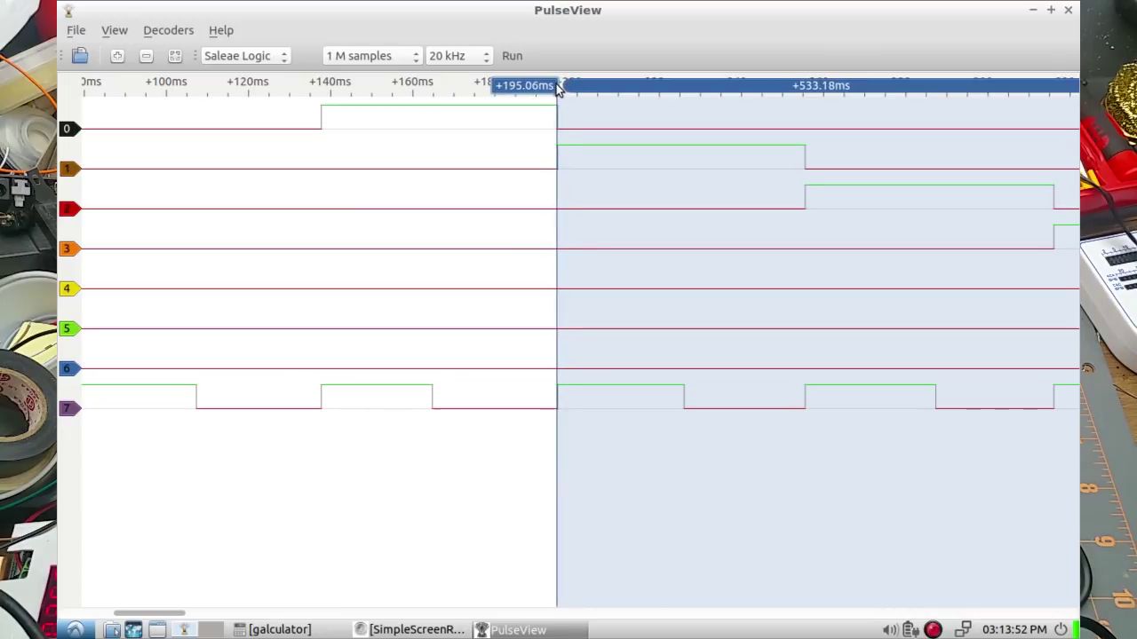
{"action": "left_click_drag", "start_coordinate": [557, 86], "coordinate": [559, 86]}
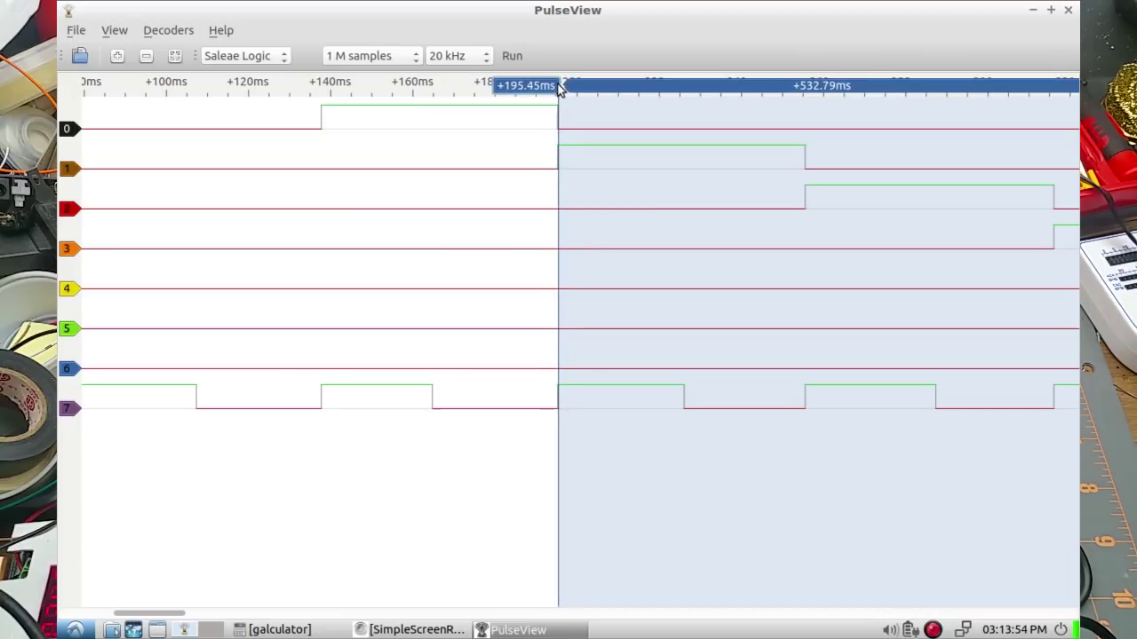
{"action": "mouse_move", "coordinate": [559, 86]}
{"action": "left_mouse_down"}
{"action": "mouse_move", "coordinate": [346, 87]}
{"action": "mouse_move", "coordinate": [322, 100]}
{"action": "left_mouse_up"}
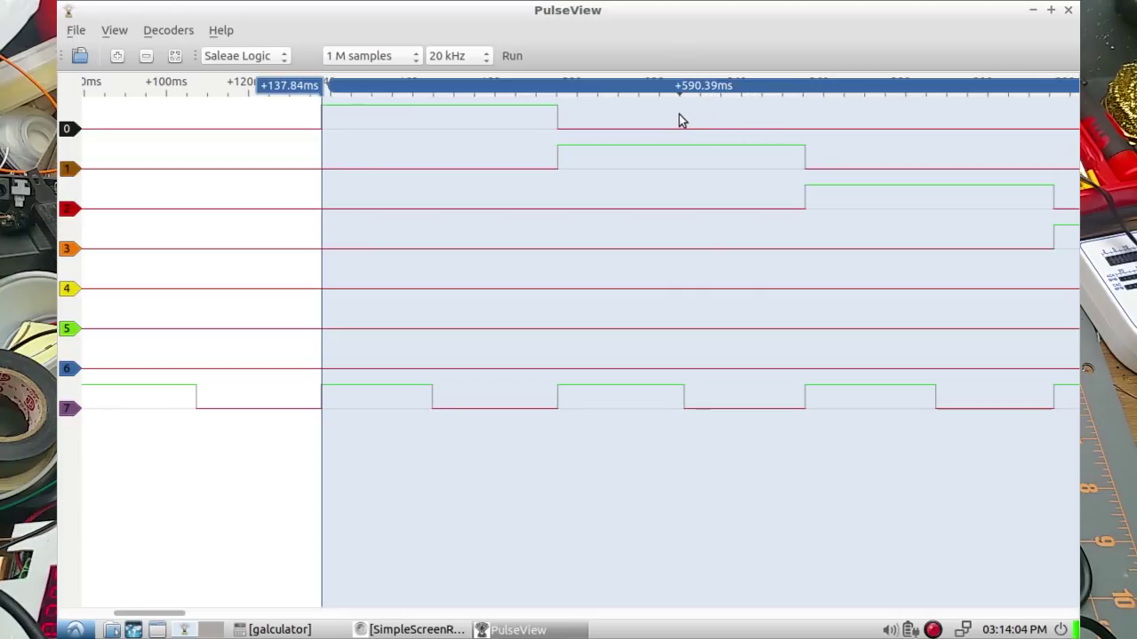
{"action": "scroll", "coordinate": [717, 123], "scroll_direction": "down", "scroll_amount": 3}
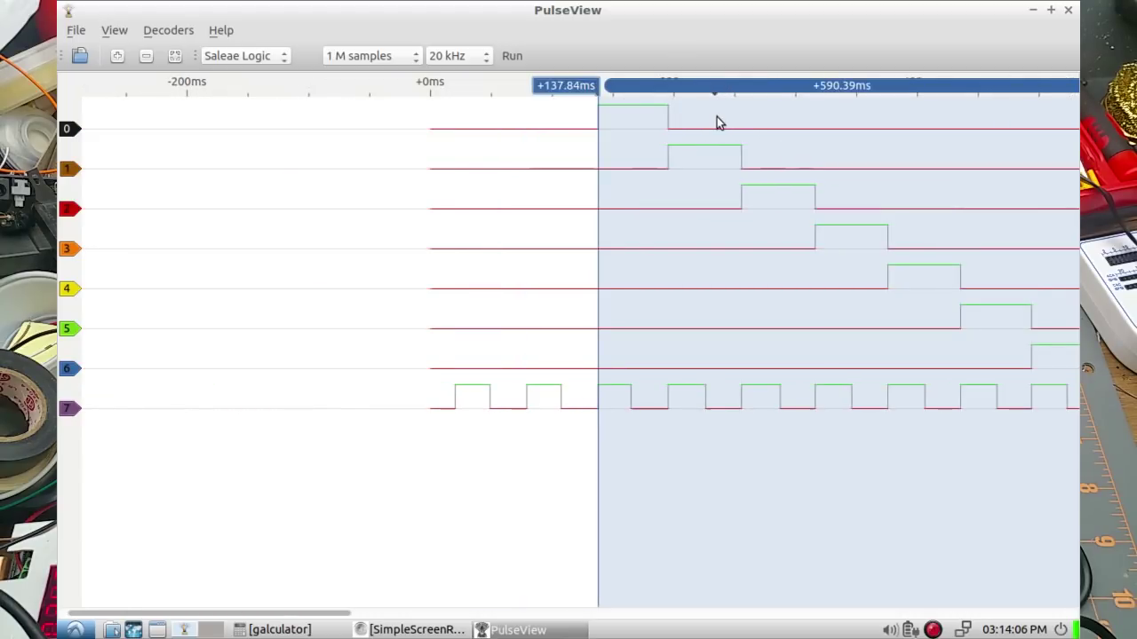
{"action": "scroll", "coordinate": [851, 160], "scroll_direction": "down", "scroll_amount": 2}
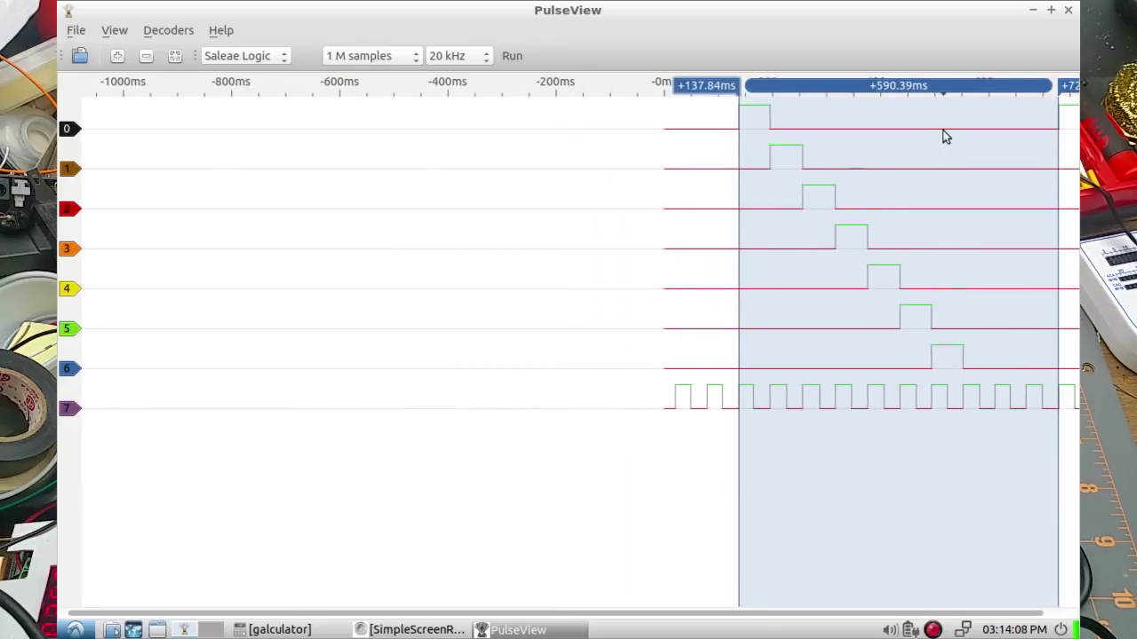
{"action": "left_click_drag", "start_coordinate": [869, 124], "coordinate": [574, 175]}
{"action": "left_click_drag", "start_coordinate": [787, 101], "coordinate": [475, 113]}
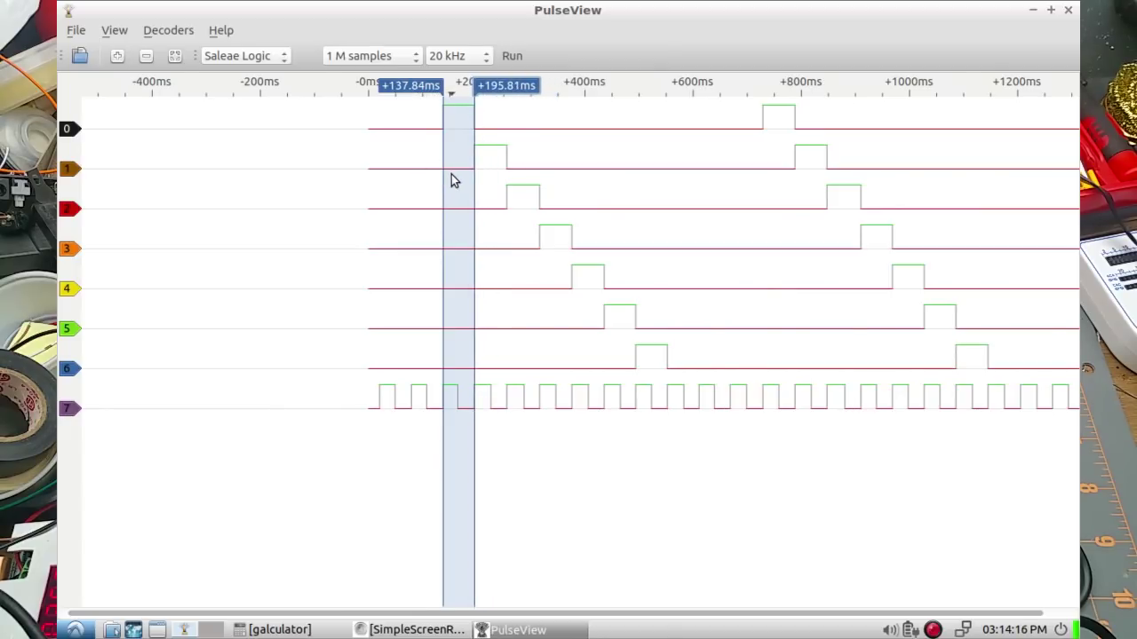
Step: Tighten both cursors onto channel 0's edges, +137.80 ms to +195.40 ms, for a 57.61 ms span
{"action": "scroll", "coordinate": [451, 174], "scroll_direction": "up", "scroll_amount": 6}
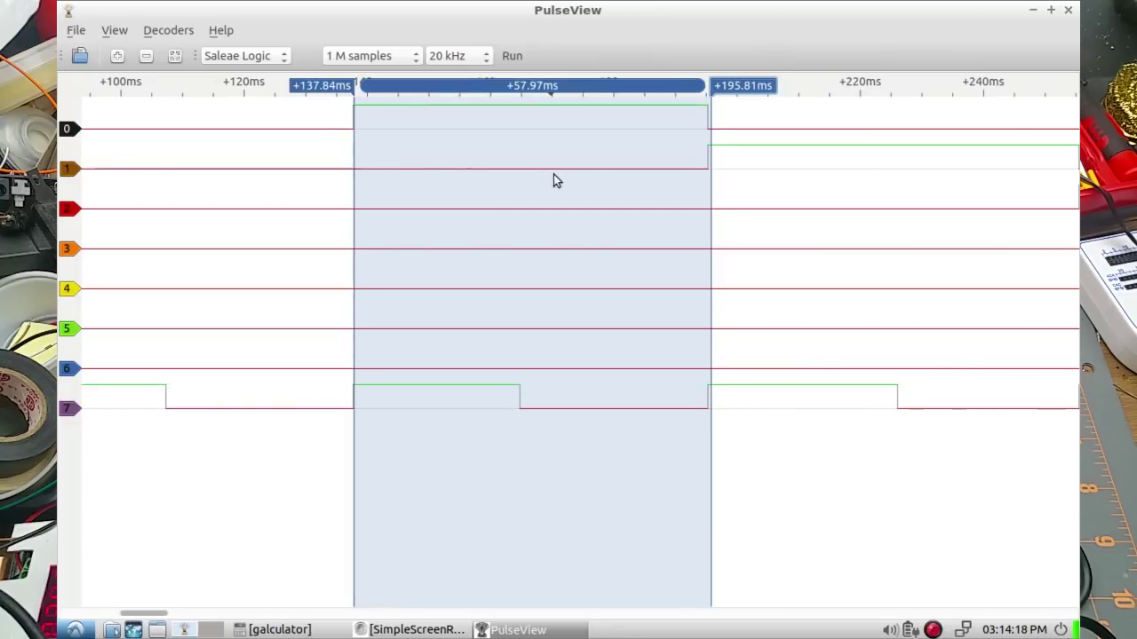
{"action": "left_click_drag", "start_coordinate": [757, 92], "coordinate": [710, 99]}
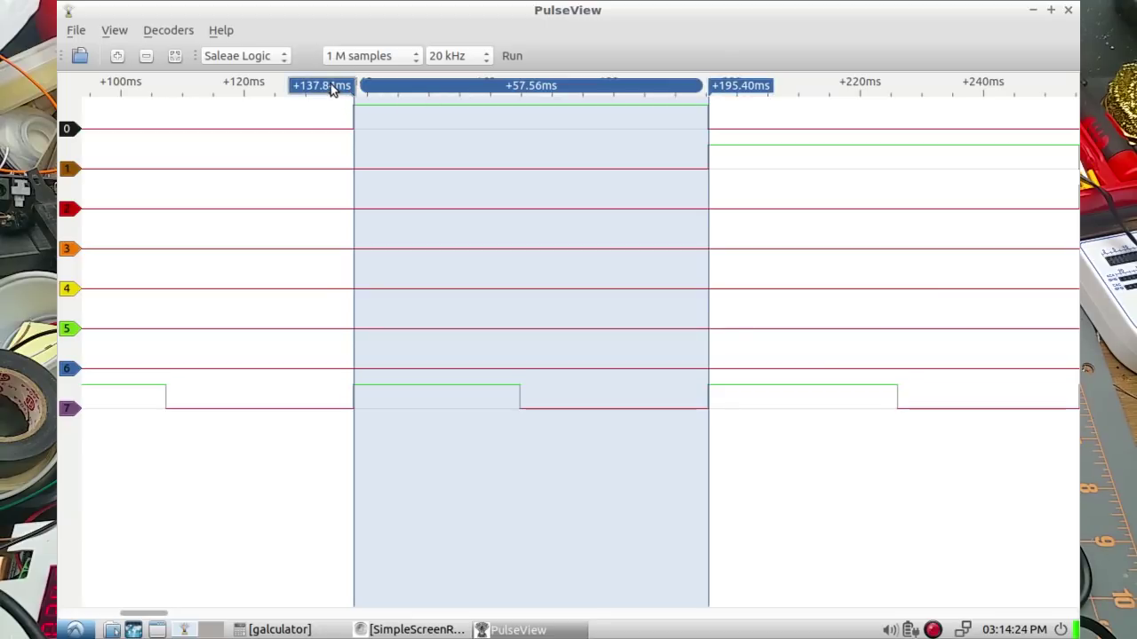
{"action": "left_click_drag", "start_coordinate": [333, 90], "coordinate": [353, 94]}
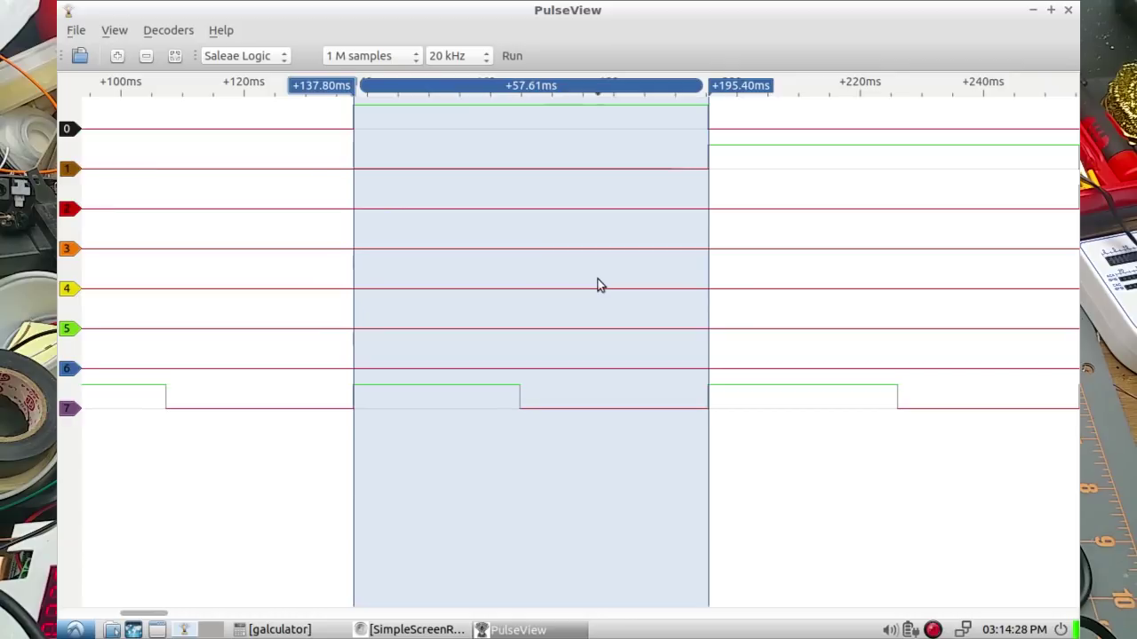
{"action": "scroll", "coordinate": [597, 284], "scroll_direction": "up", "scroll_amount": 2}
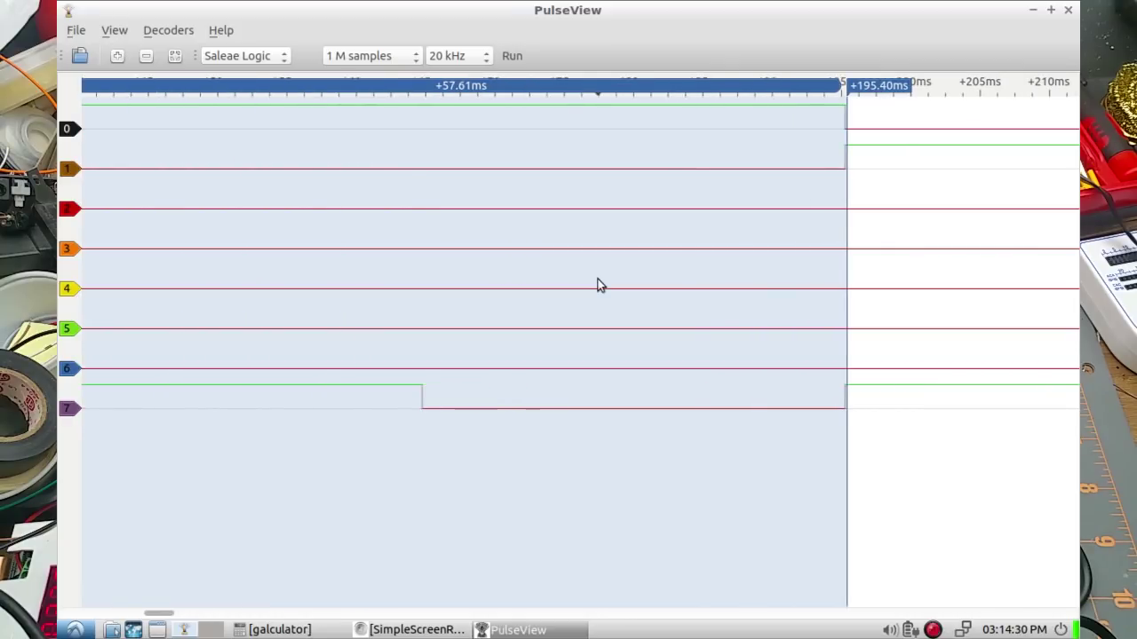
{"action": "scroll", "coordinate": [597, 283], "scroll_direction": "down", "scroll_amount": 2}
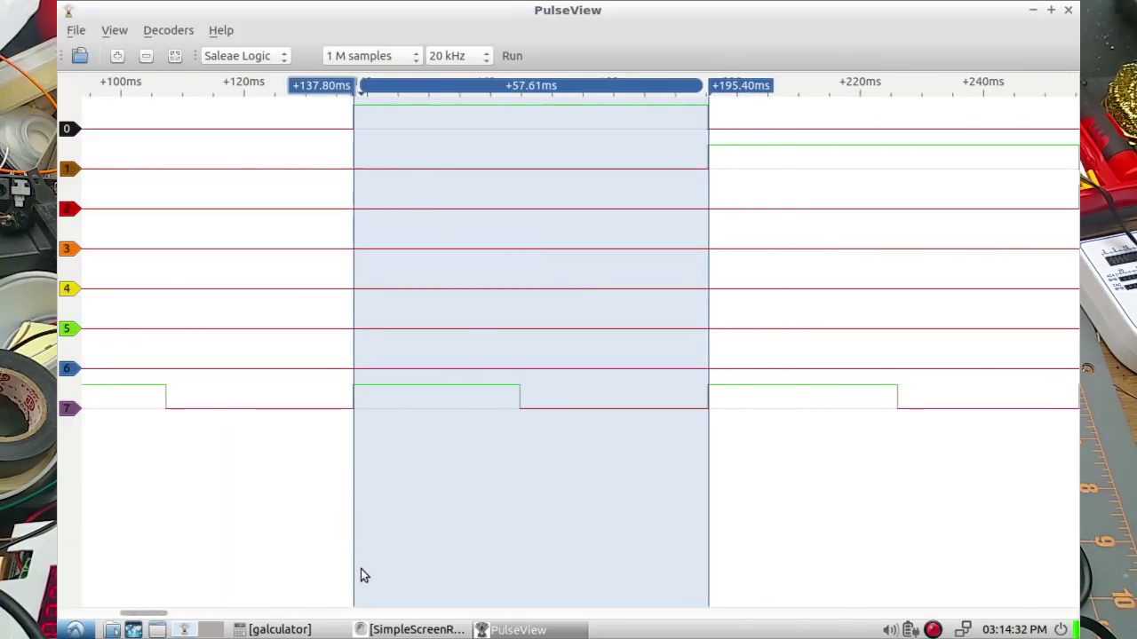
Step: Calculate the reciprocal of 0.05761 in galculator, giving 17.3580975525
{"action": "left_click", "coordinate": [279, 627]}
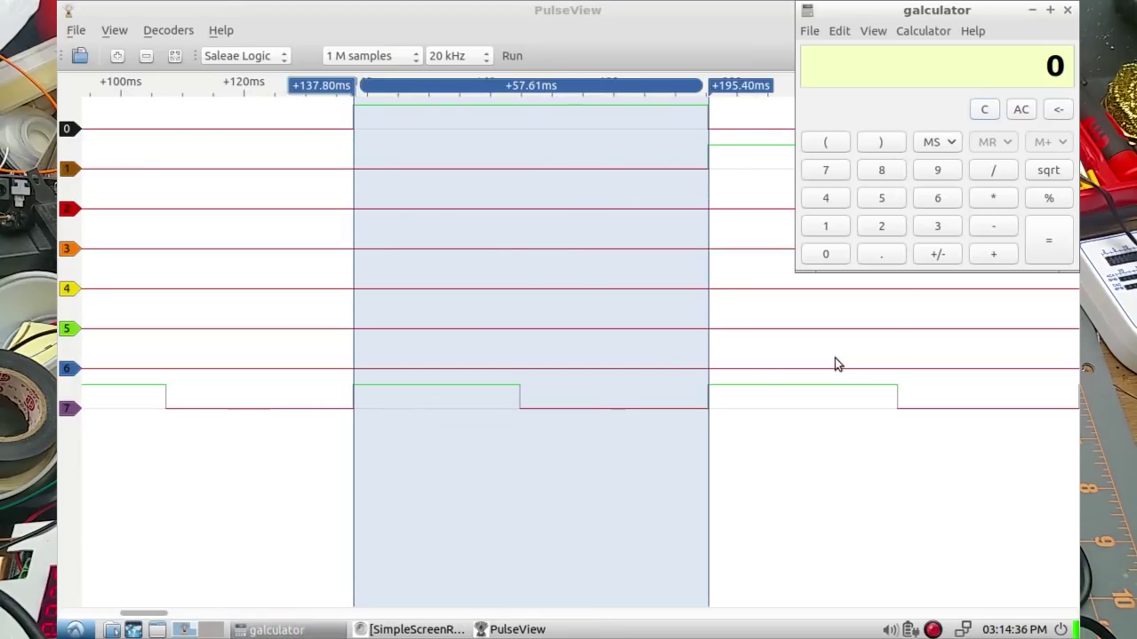
{"action": "type", "text": "1"}
{"action": "type", "text": ".05"}
{"action": "type", "text": "761"}
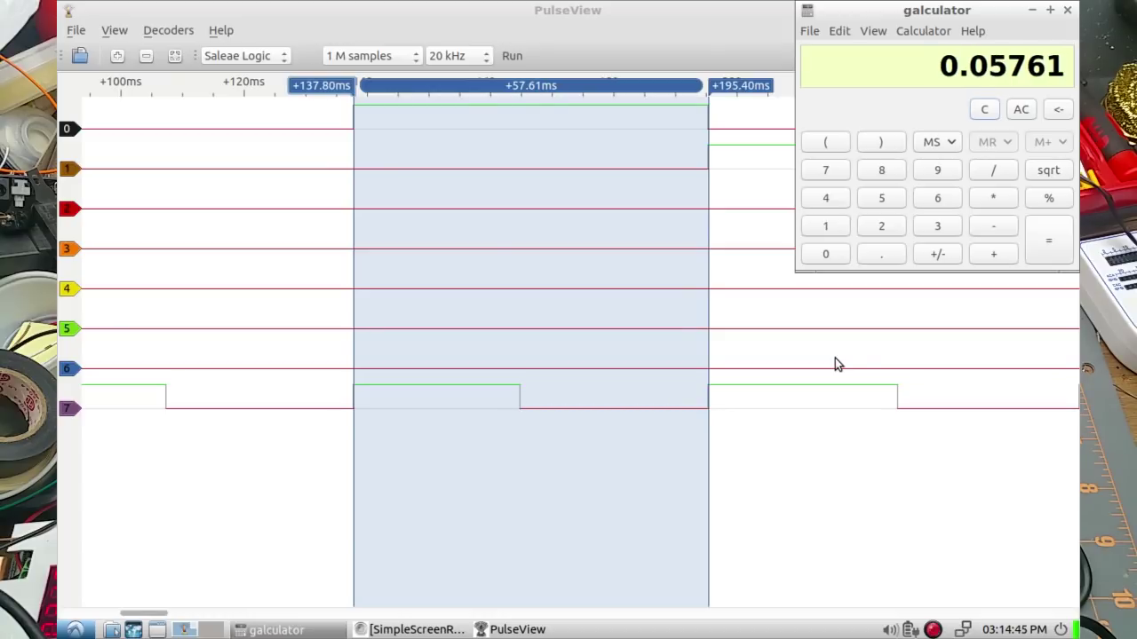
{"action": "key", "text": "Return"}
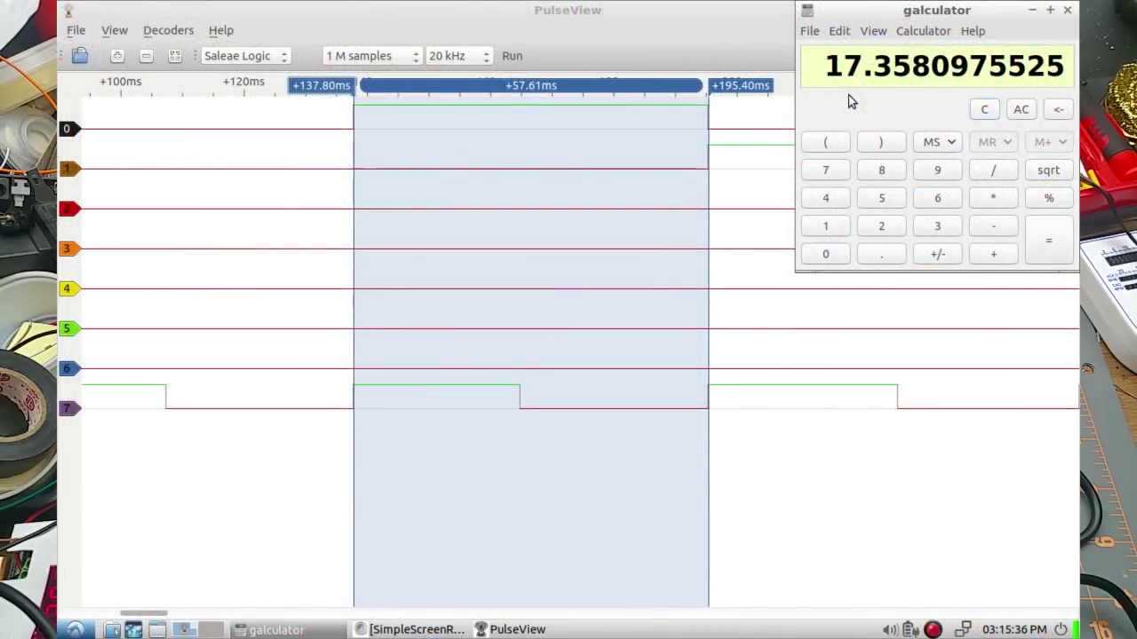
Step: Zoom into the channels 0–3 capture to inspect the pulses stepping across them
{"action": "scroll", "coordinate": [358, 179], "scroll_direction": "up", "scroll_amount": 3}
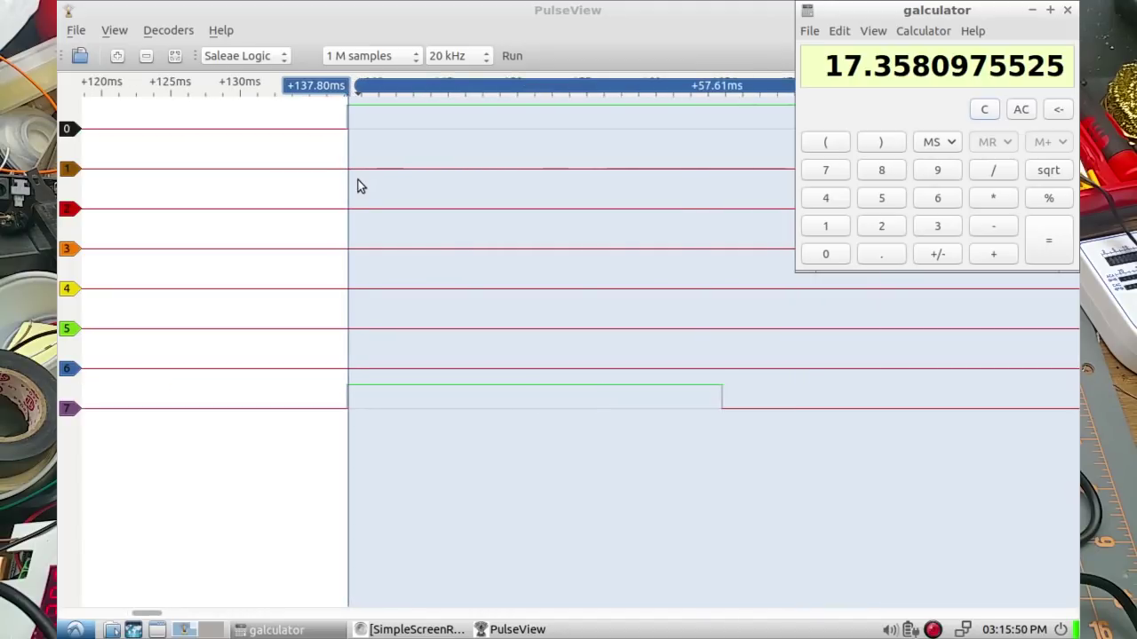
{"action": "scroll", "coordinate": [358, 180], "scroll_direction": "up", "scroll_amount": 2}
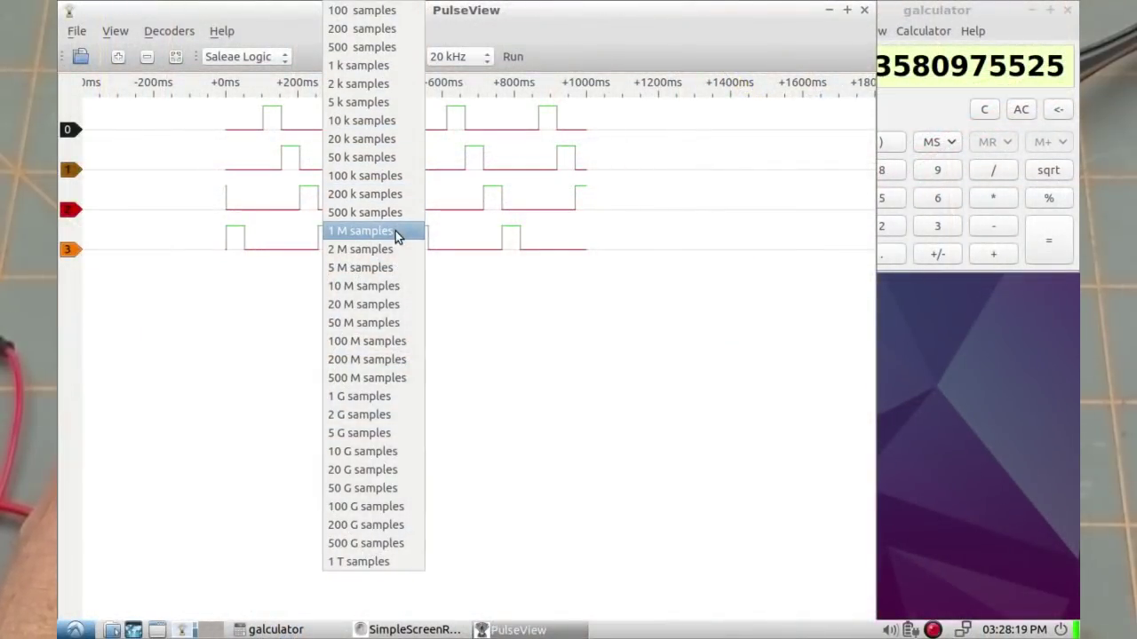
Step: Set the capture to 2 M samples, then run and stop a roughly 12-second acquisition
{"action": "left_click", "coordinate": [395, 248]}
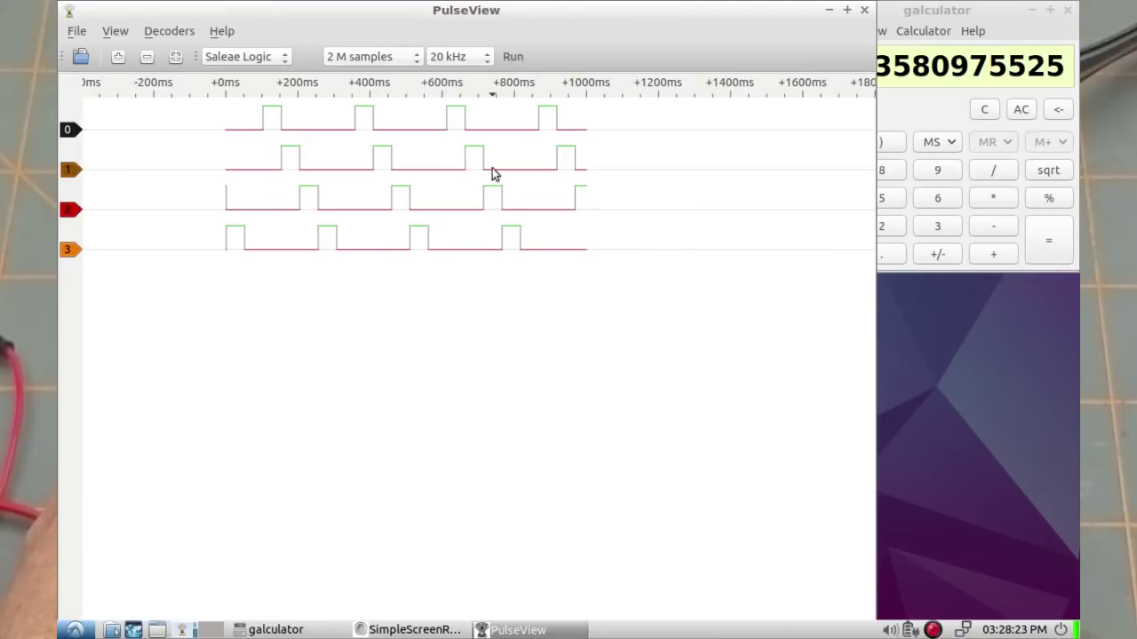
{"action": "scroll", "coordinate": [512, 199], "scroll_direction": "down", "scroll_amount": 5}
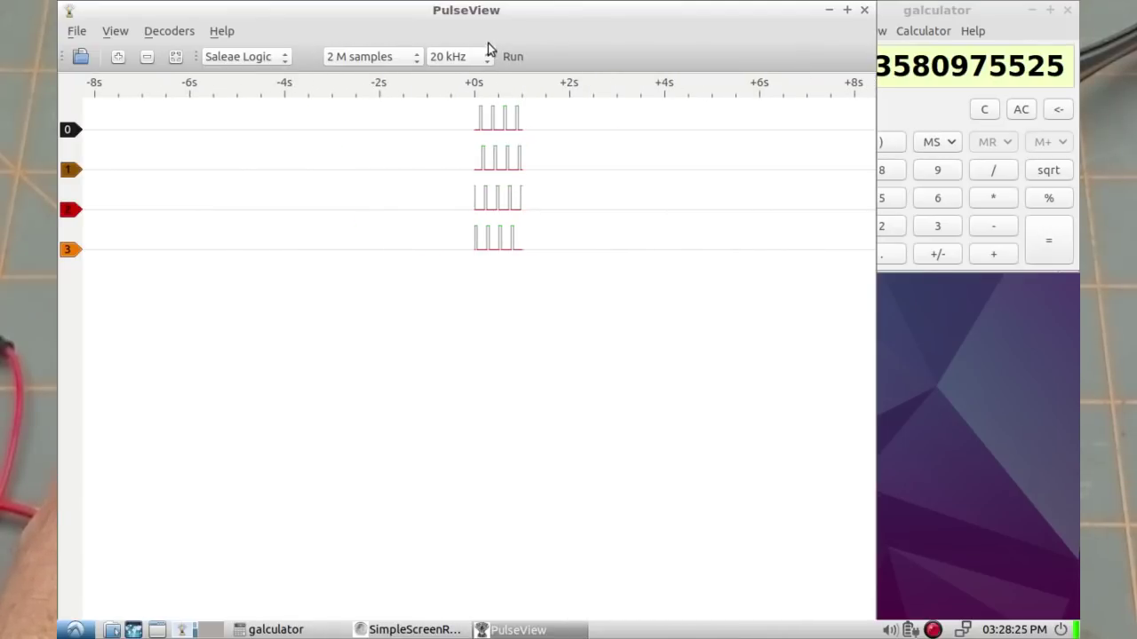
{"action": "left_click_drag", "start_coordinate": [539, 169], "coordinate": [322, 173]}
{"action": "left_click", "coordinate": [509, 63]}
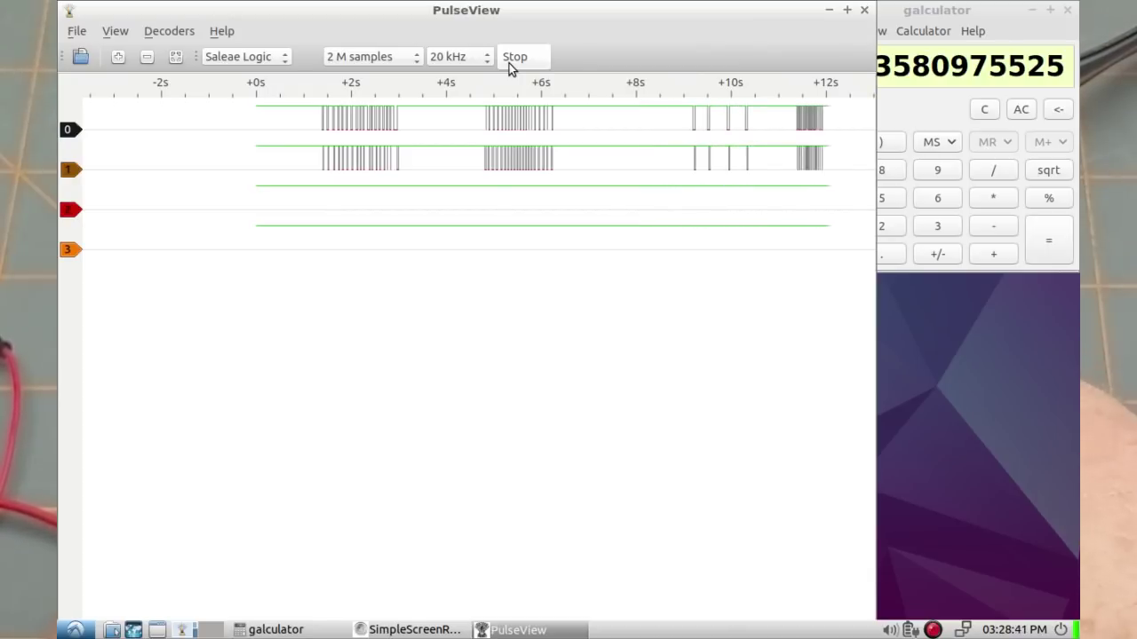
{"action": "left_click", "coordinate": [521, 62]}
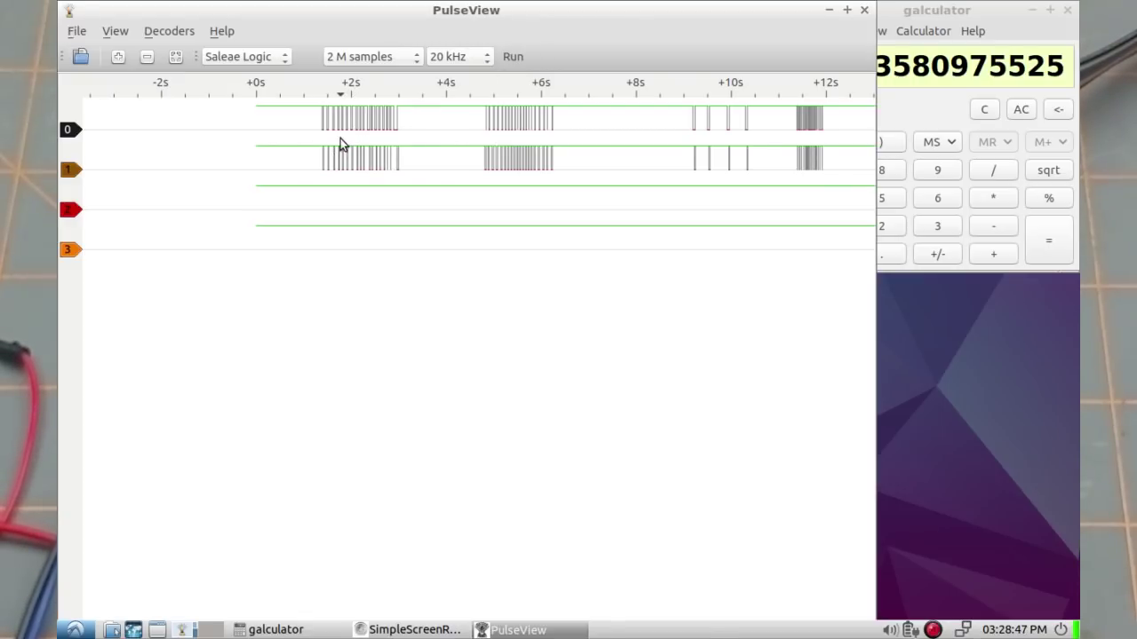
Step: Zoom into the first burst so pulses between +1400 and +2200 ms are readable
{"action": "scroll", "coordinate": [341, 138], "scroll_direction": "up", "scroll_amount": 3}
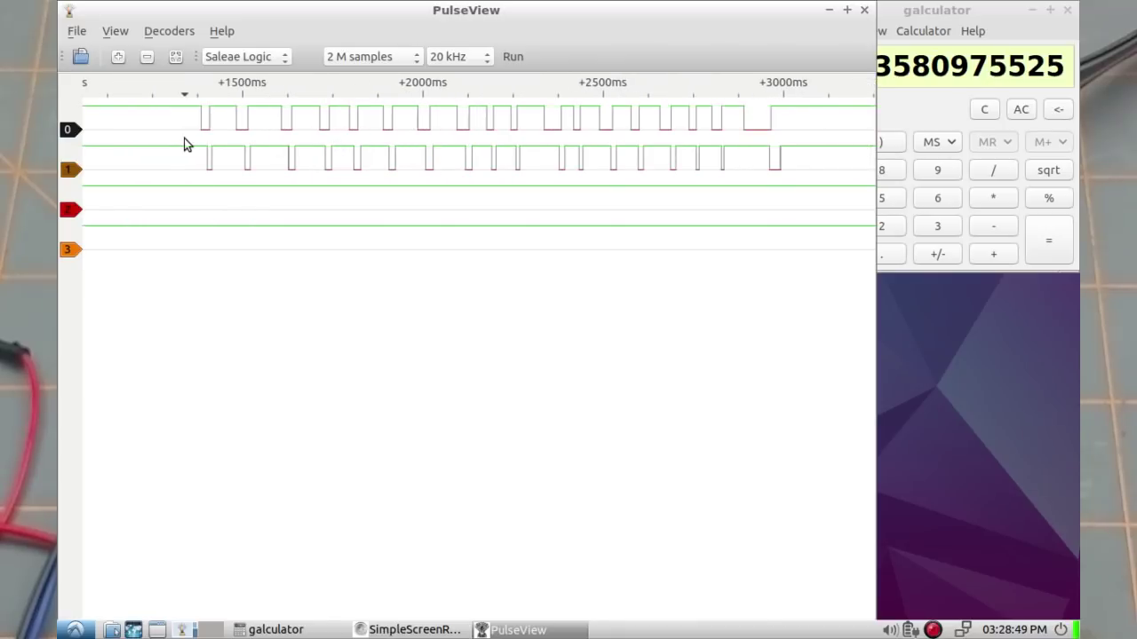
{"action": "scroll", "coordinate": [210, 152], "scroll_direction": "up", "scroll_amount": 2}
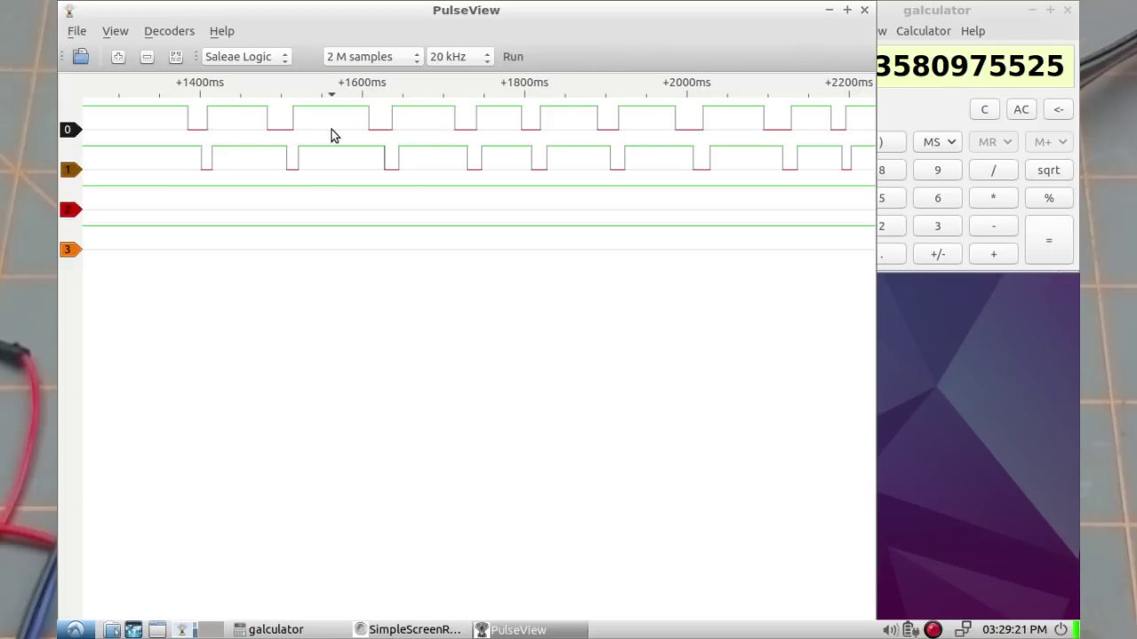
Step: Pan to the second burst near 5000 ms and zoom in on its pulses
{"action": "scroll", "coordinate": [424, 134], "scroll_direction": "down", "scroll_amount": 5}
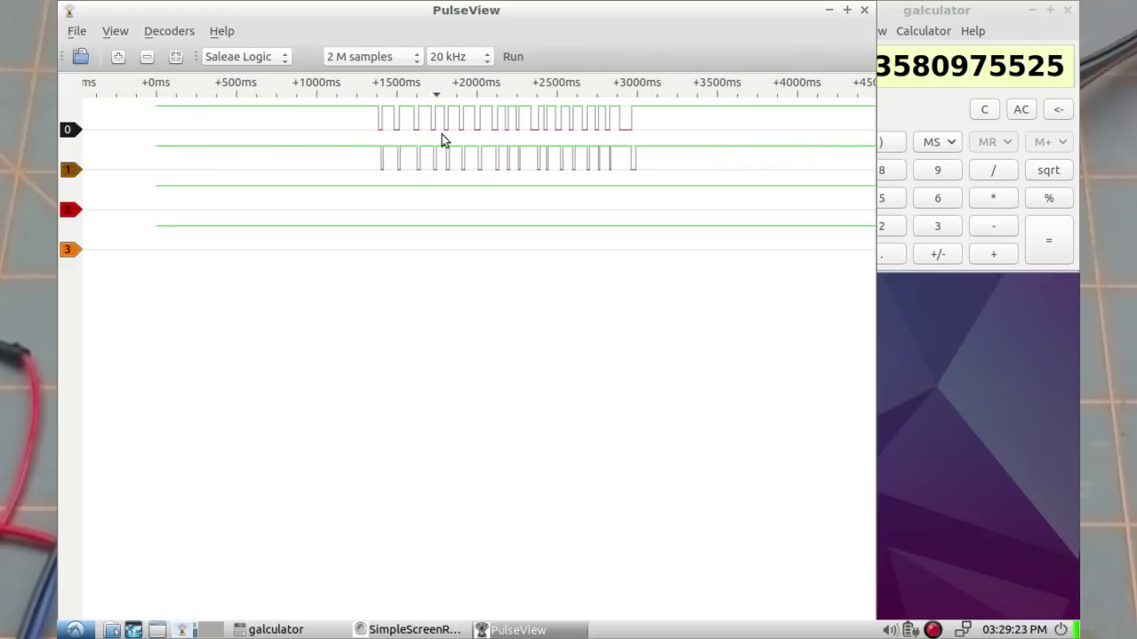
{"action": "left_click_drag", "start_coordinate": [543, 140], "coordinate": [236, 156]}
{"action": "left_click_drag", "start_coordinate": [468, 143], "coordinate": [317, 150]}
{"action": "left_click_drag", "start_coordinate": [535, 143], "coordinate": [482, 153]}
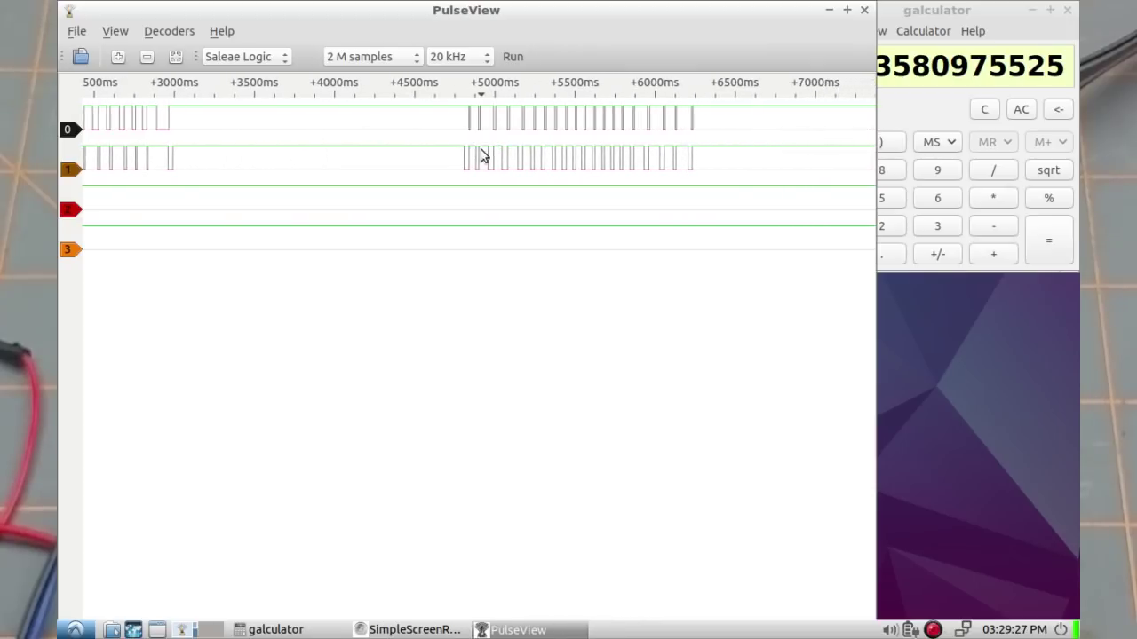
{"action": "scroll", "coordinate": [525, 140], "scroll_direction": "up", "scroll_amount": 4}
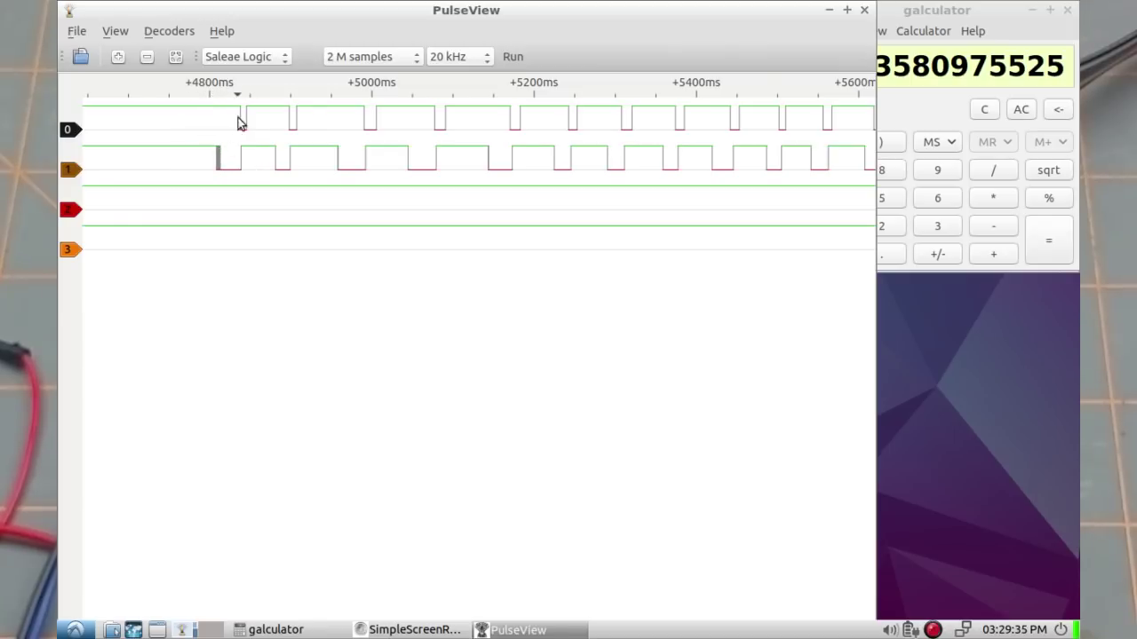
{"action": "scroll", "coordinate": [276, 128], "scroll_direction": "up", "scroll_amount": 1}
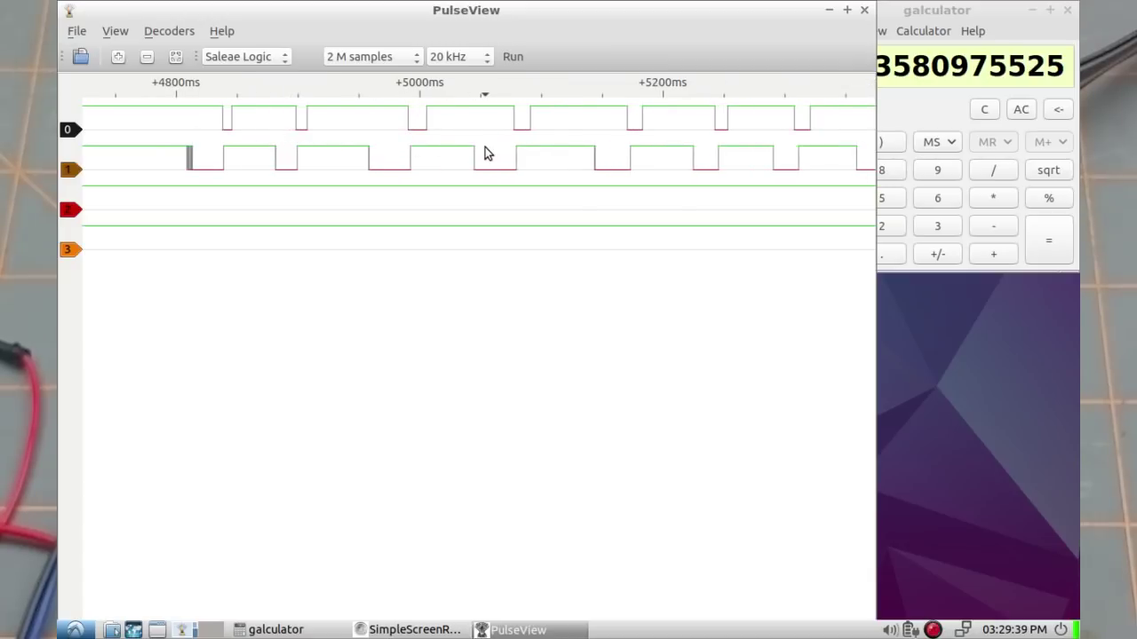
{"action": "scroll", "coordinate": [485, 151], "scroll_direction": "up", "scroll_amount": 2}
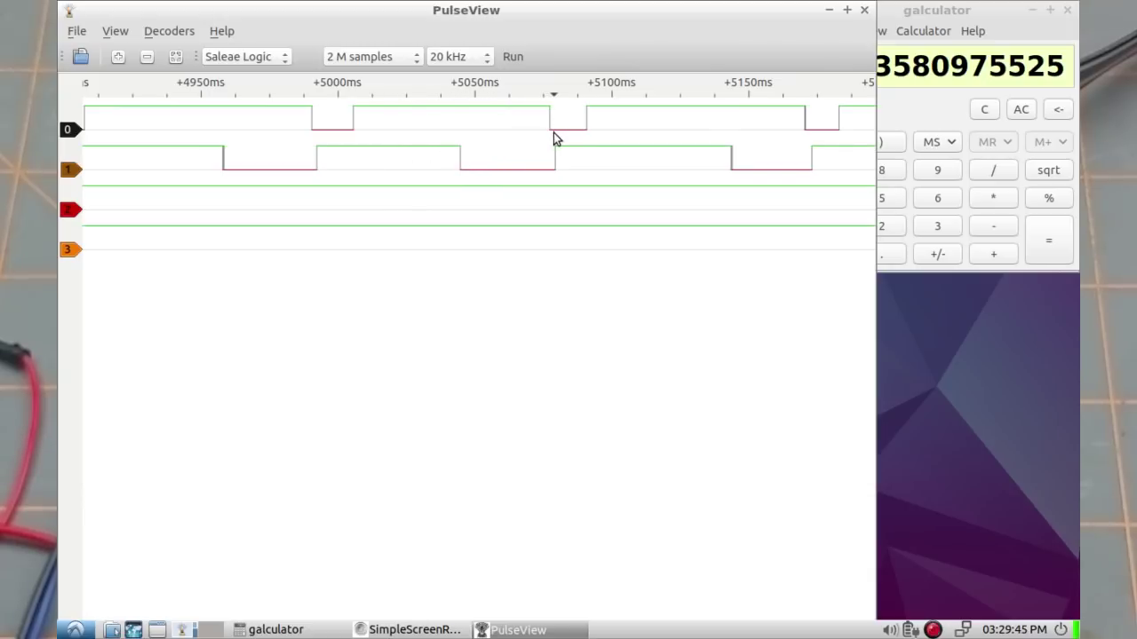
{"action": "scroll", "coordinate": [554, 136], "scroll_direction": "up", "scroll_amount": 2}
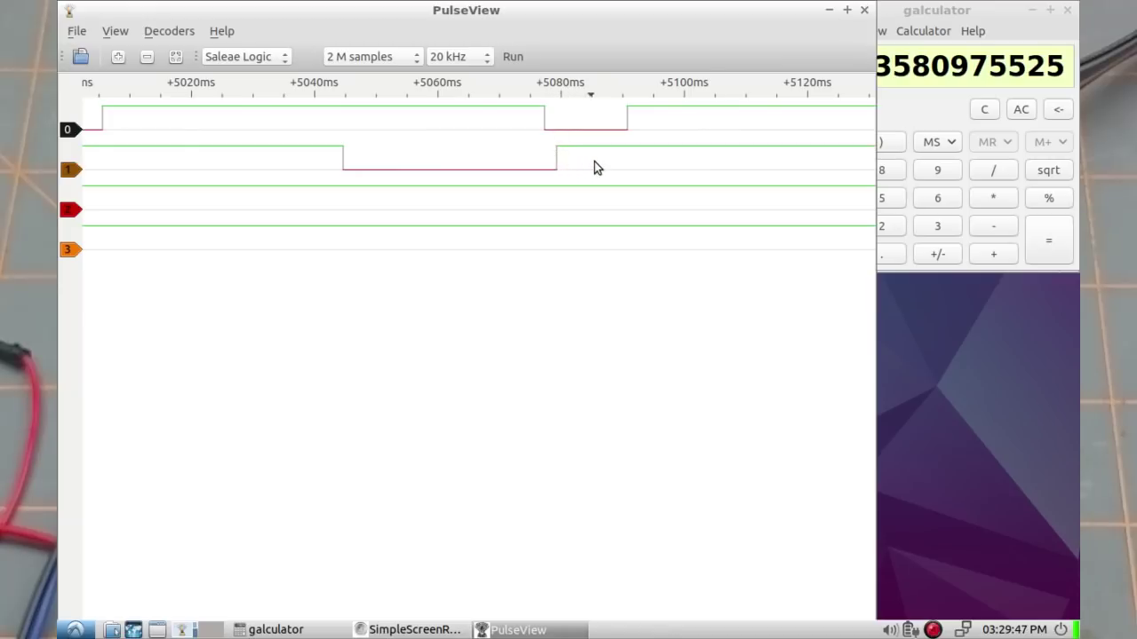
Step: Scan along the second burst past 5080 ms, then zoom out toward the 8–12 s activity
{"action": "left_click_drag", "start_coordinate": [656, 162], "coordinate": [453, 171]}
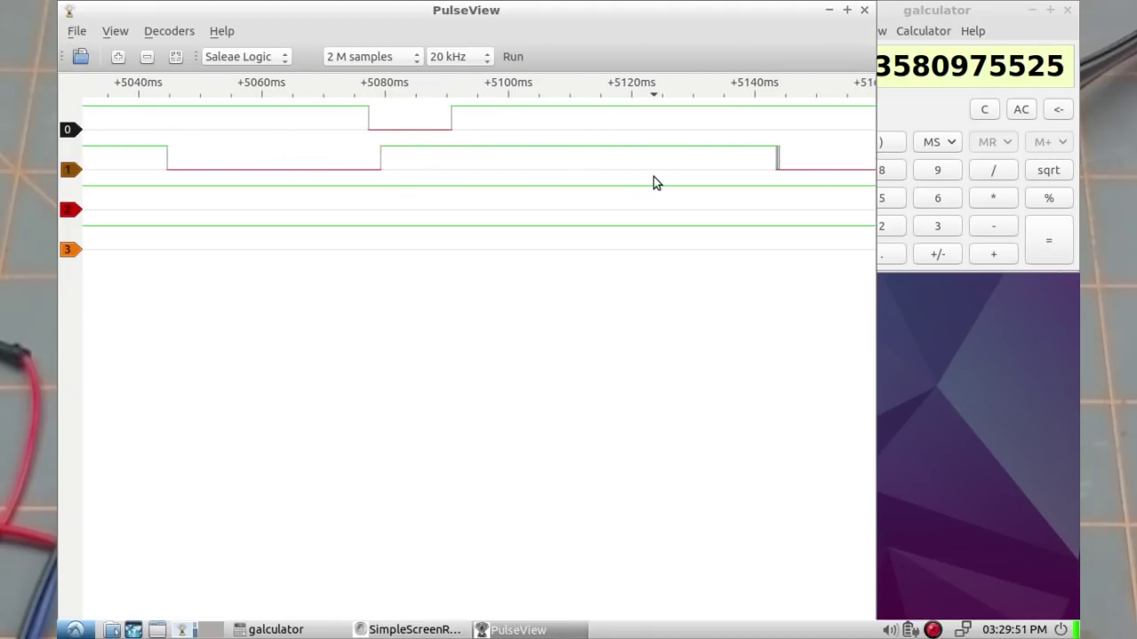
{"action": "left_click_drag", "start_coordinate": [653, 177], "coordinate": [242, 169]}
{"action": "scroll", "coordinate": [490, 116], "scroll_direction": "down", "scroll_amount": 3}
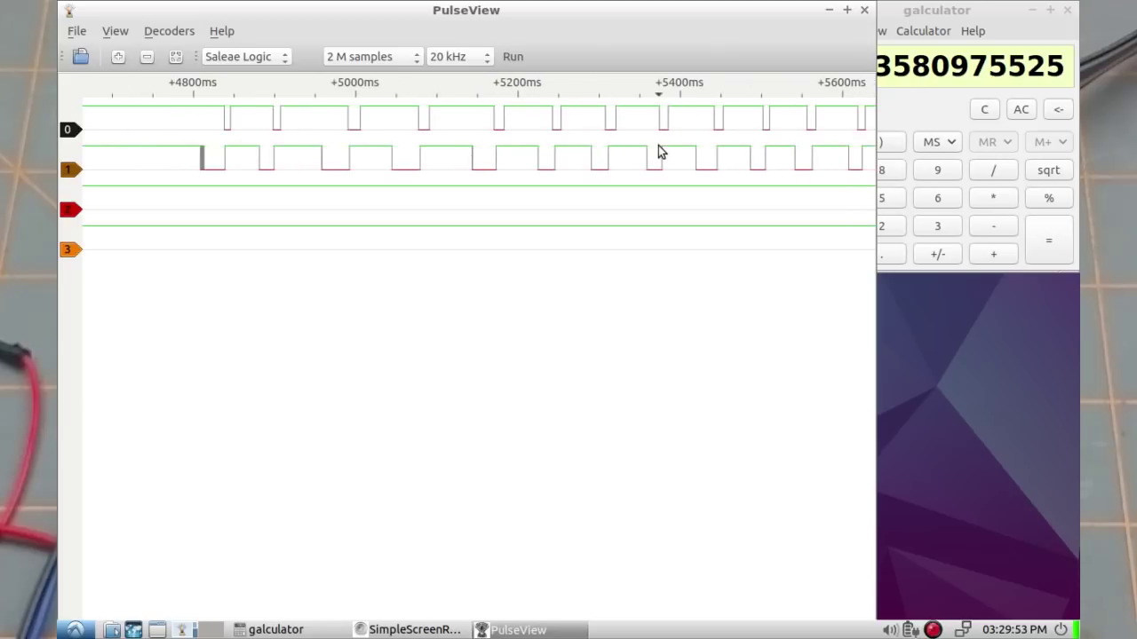
{"action": "scroll", "coordinate": [658, 146], "scroll_direction": "down", "scroll_amount": 5}
{"action": "left_click_drag", "start_coordinate": [702, 148], "coordinate": [432, 160]}
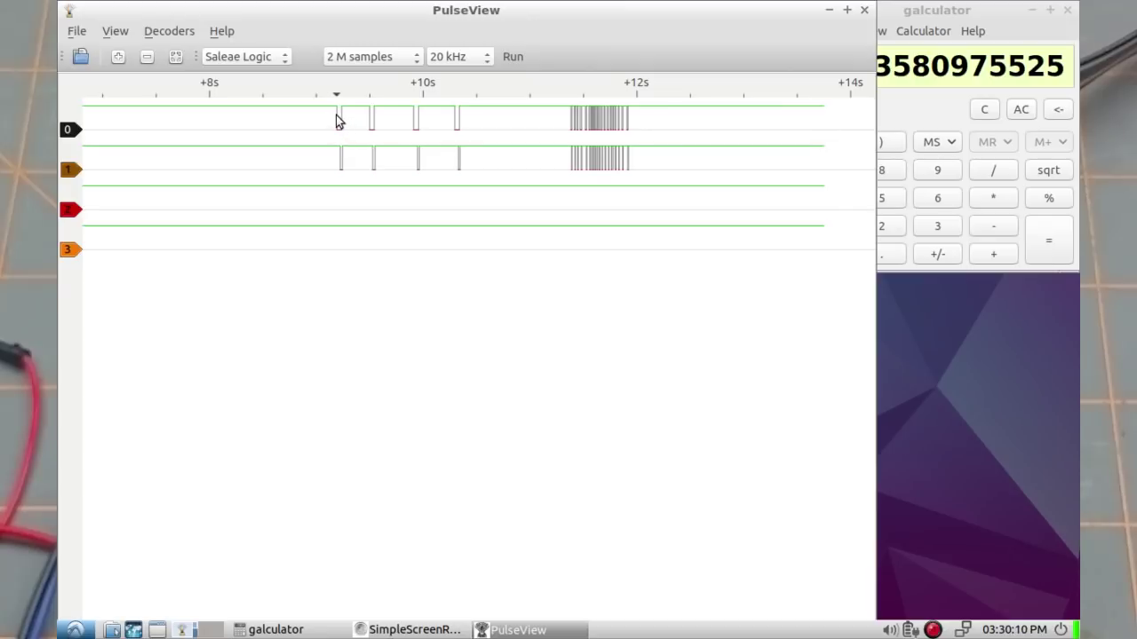
Step: Frame the isolated pulses and final burst between 9500 and 12000 ms, then raise galculator
{"action": "scroll", "coordinate": [350, 124], "scroll_direction": "up", "scroll_amount": 2}
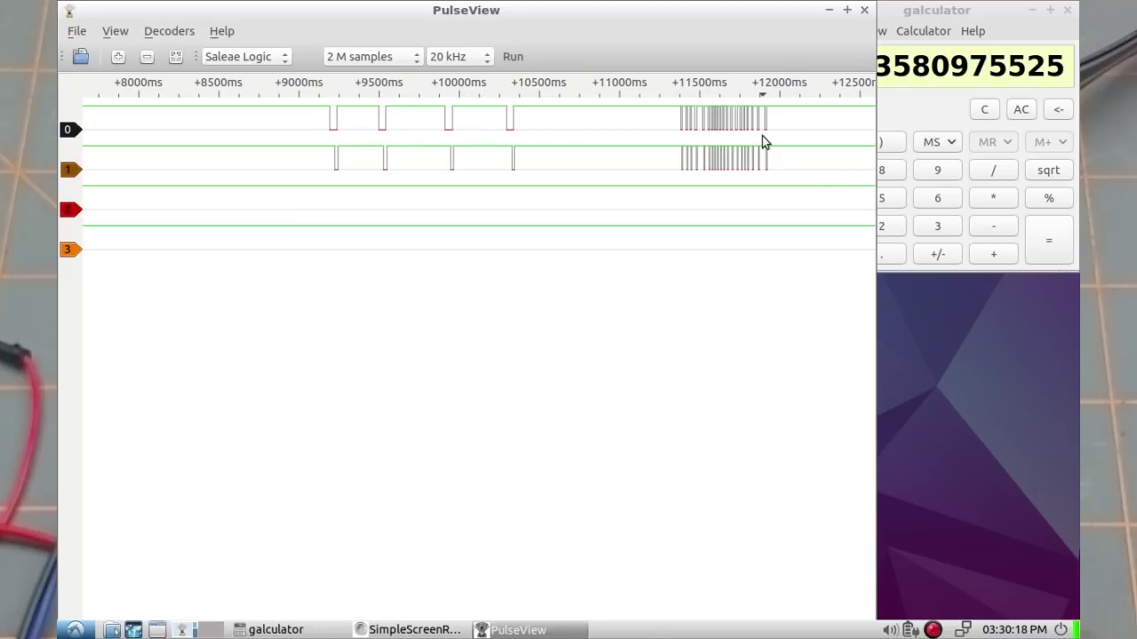
{"action": "scroll", "coordinate": [762, 137], "scroll_direction": "up", "scroll_amount": 3}
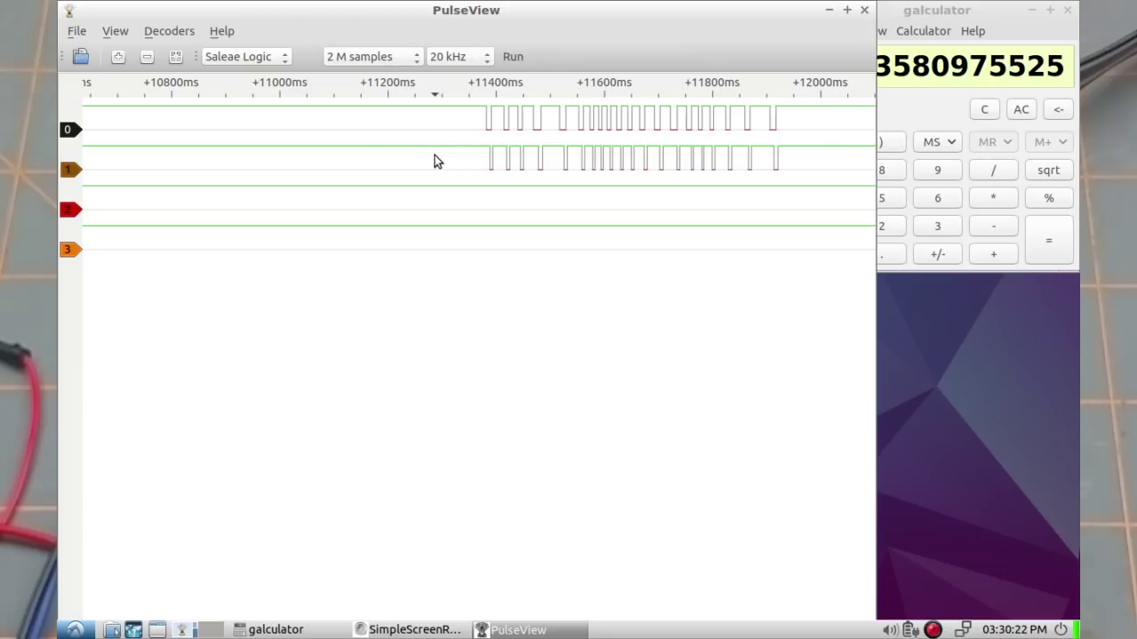
{"action": "scroll", "coordinate": [434, 161], "scroll_direction": "down", "scroll_amount": 2}
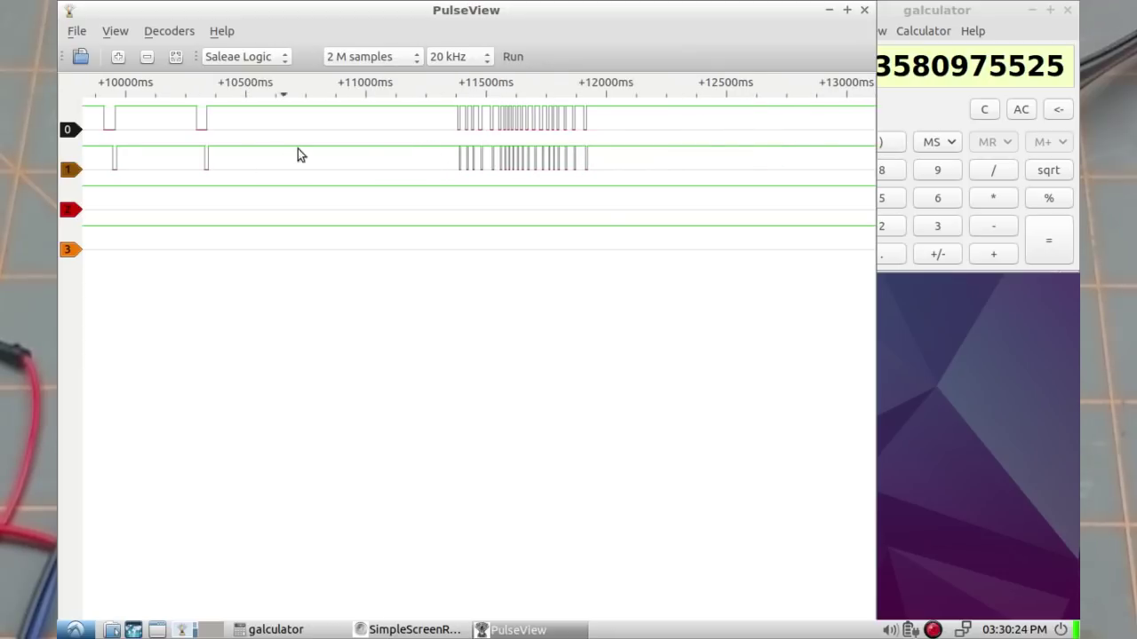
{"action": "left_click_drag", "start_coordinate": [315, 152], "coordinate": [470, 158]}
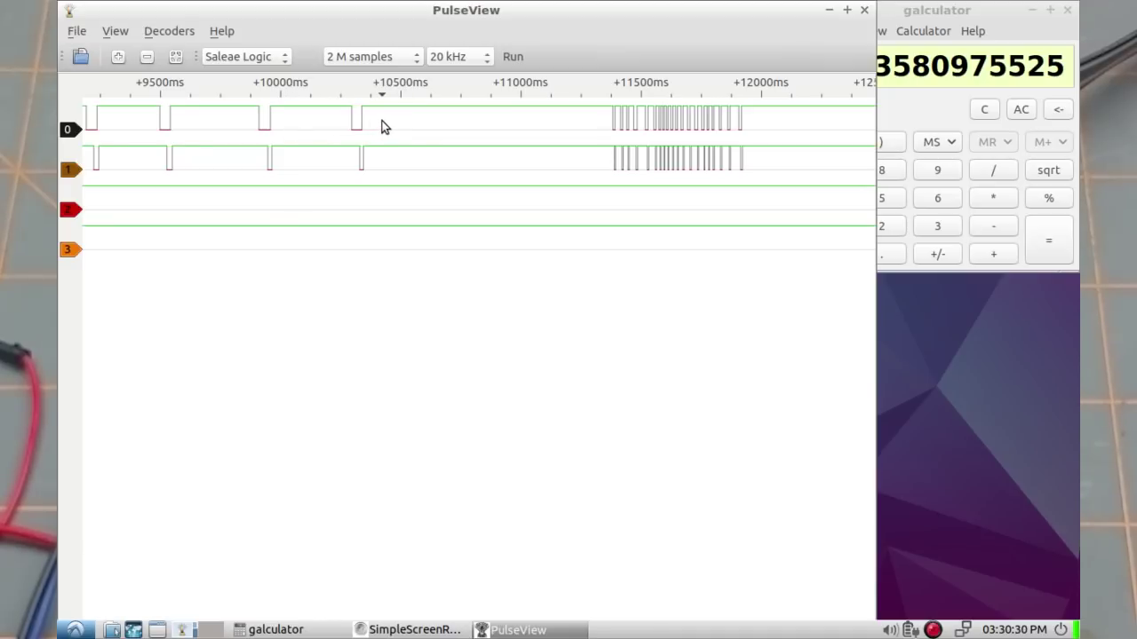
{"action": "left_click", "coordinate": [917, 87]}
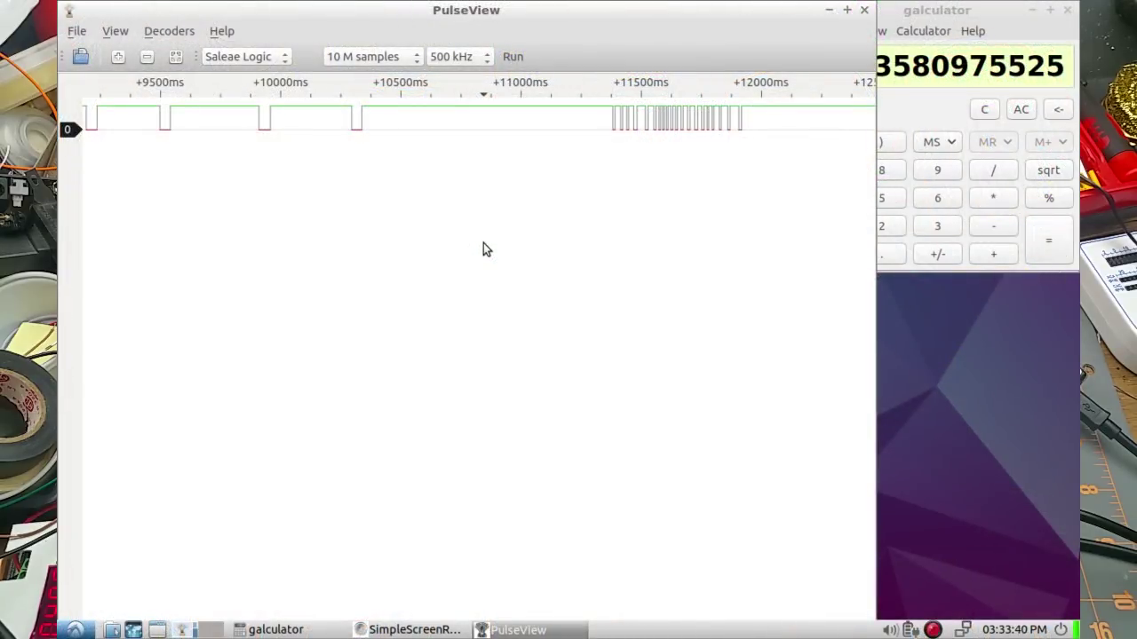
{"action": "left_click", "coordinate": [515, 57]}
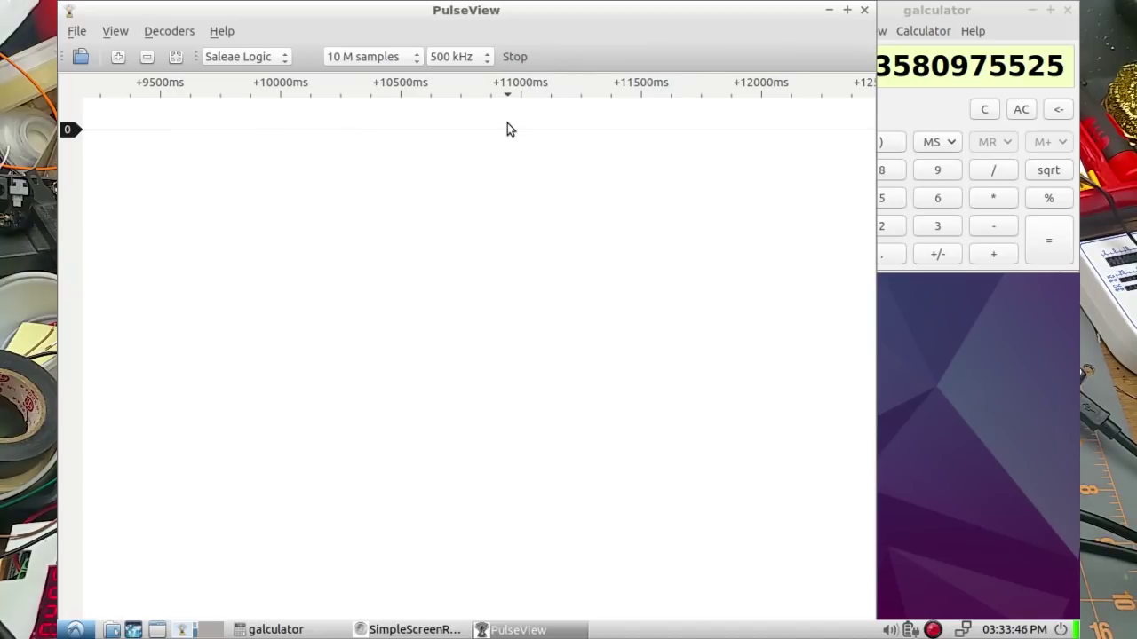
{"action": "scroll", "coordinate": [507, 122], "scroll_direction": "down", "scroll_amount": 10}
{"action": "scroll", "coordinate": [493, 170], "scroll_direction": "down", "scroll_amount": 4}
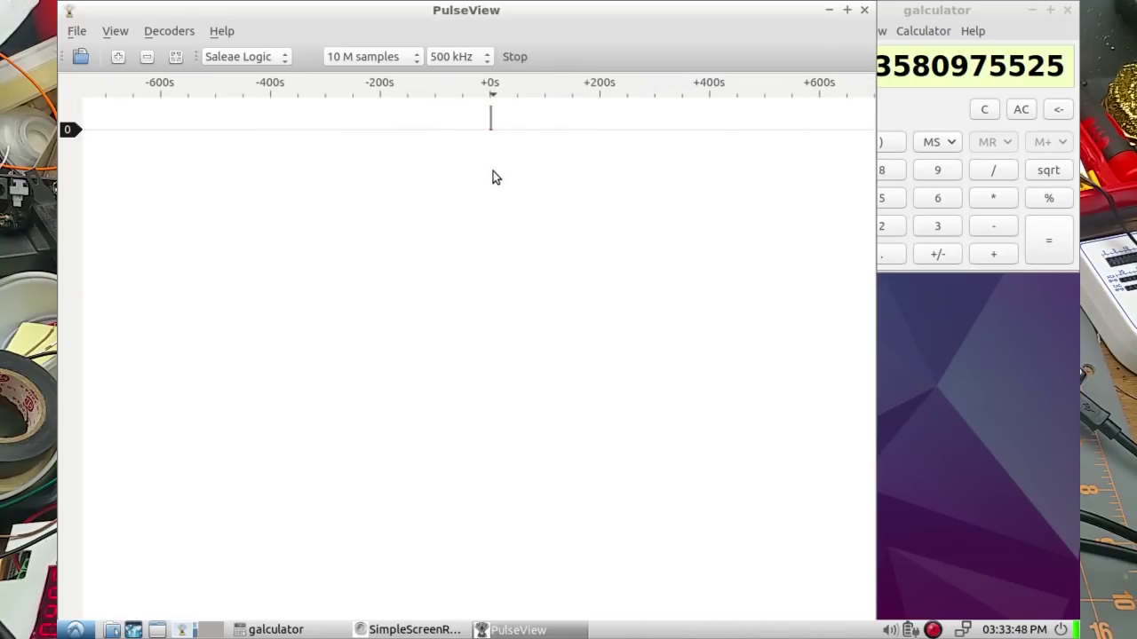
{"action": "scroll", "coordinate": [754, 197], "scroll_direction": "down", "scroll_amount": 4}
{"action": "scroll", "coordinate": [753, 196], "scroll_direction": "down", "scroll_amount": 4}
{"action": "left_click_drag", "start_coordinate": [793, 166], "coordinate": [420, 168]}
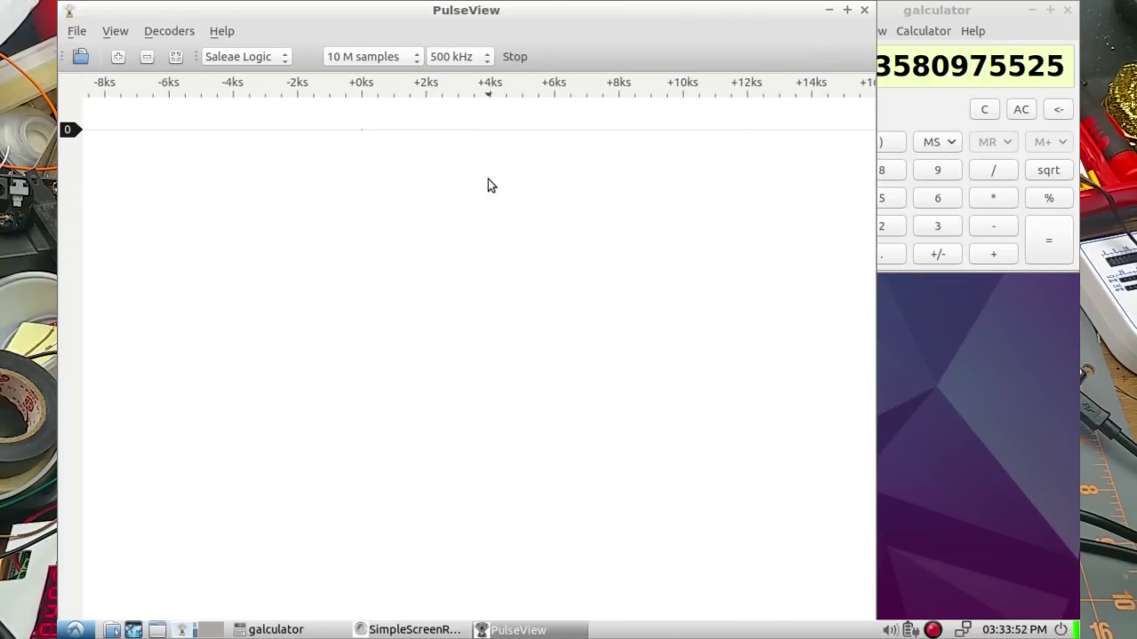
{"action": "scroll", "coordinate": [370, 193], "scroll_direction": "down", "scroll_amount": 9}
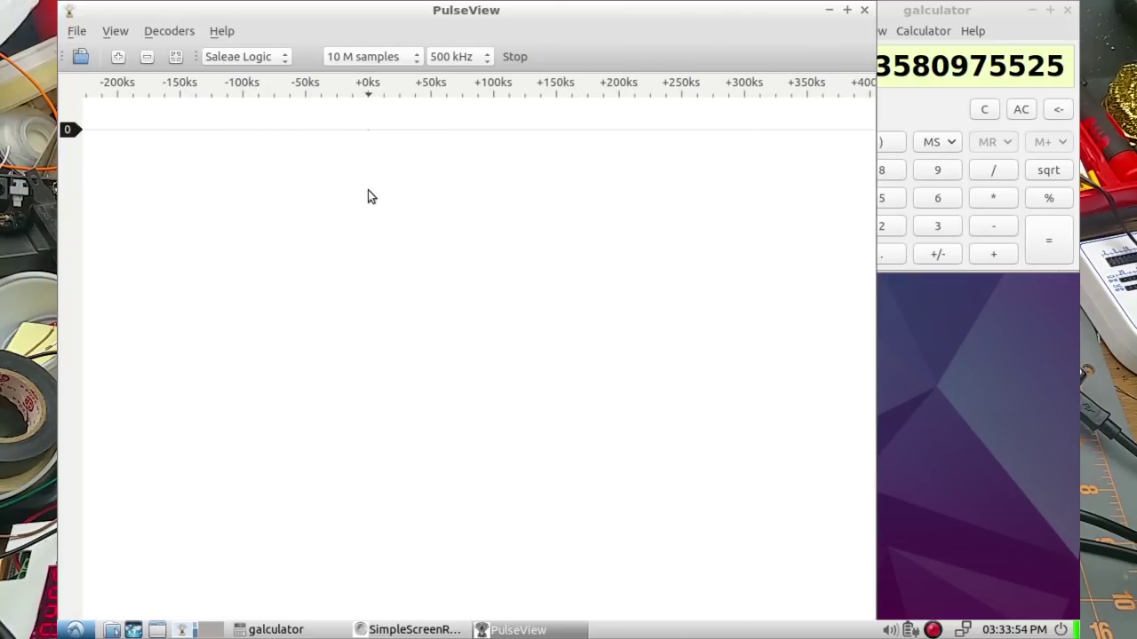
{"action": "scroll", "coordinate": [368, 197], "scroll_direction": "up", "scroll_amount": 18}
{"action": "scroll", "coordinate": [188, 195], "scroll_direction": "up", "scroll_amount": 8}
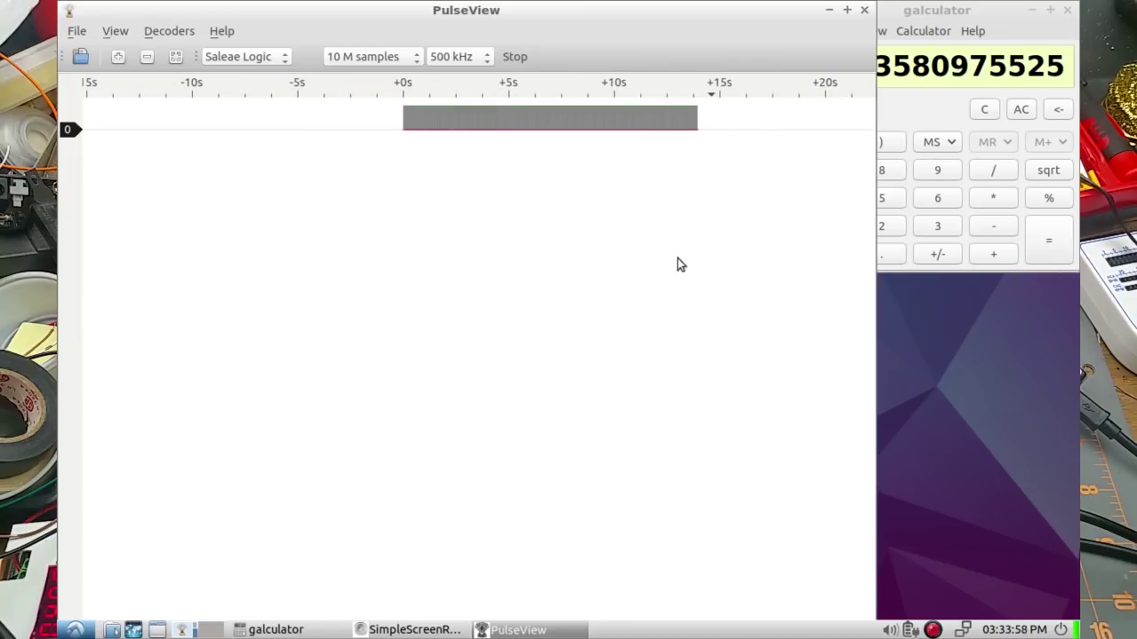
{"action": "left_click_drag", "start_coordinate": [678, 261], "coordinate": [553, 284]}
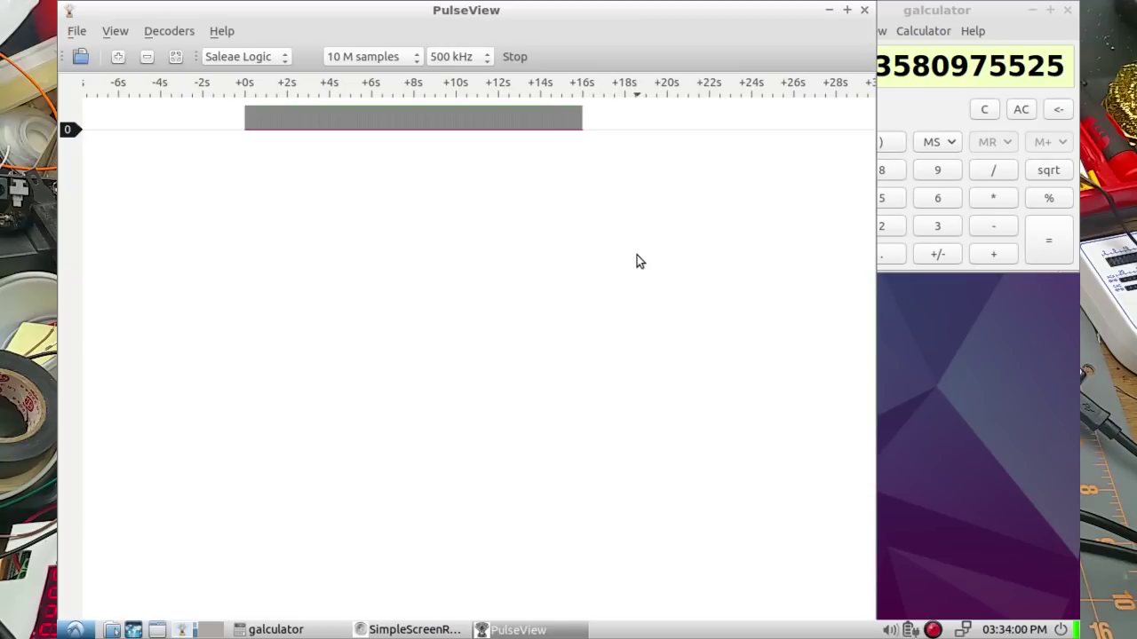
{"action": "left_click_drag", "start_coordinate": [637, 261], "coordinate": [509, 274]}
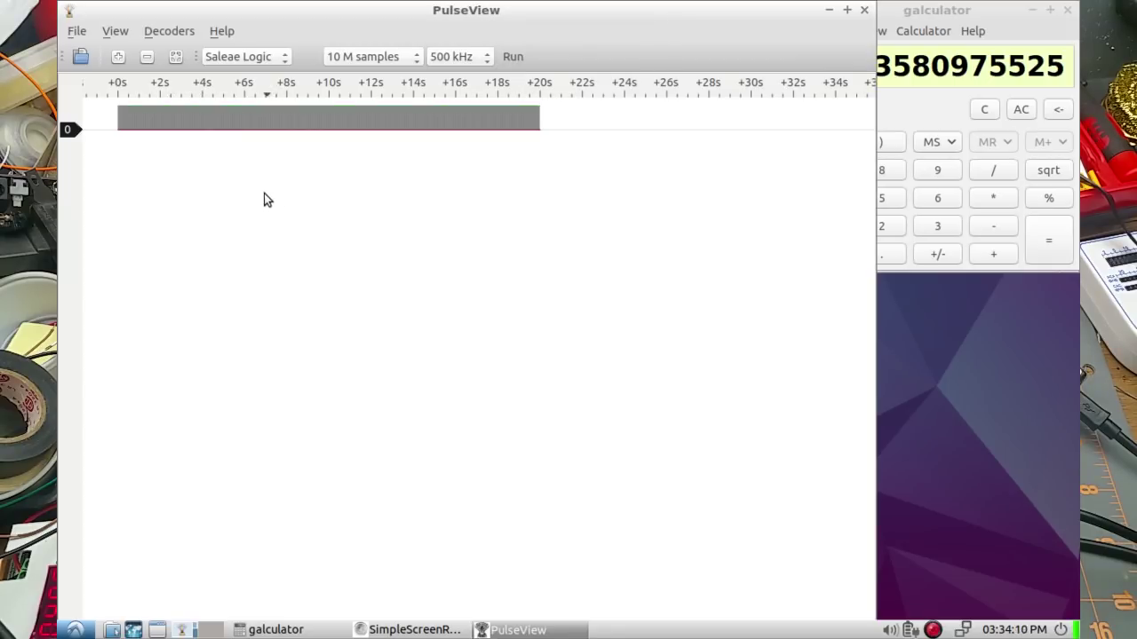
Step: Pan to time zero and zoom to milliseconds, showing ~2 ms bursts repeating every 3.6 ms
{"action": "left_click_drag", "start_coordinate": [264, 199], "coordinate": [512, 213]}
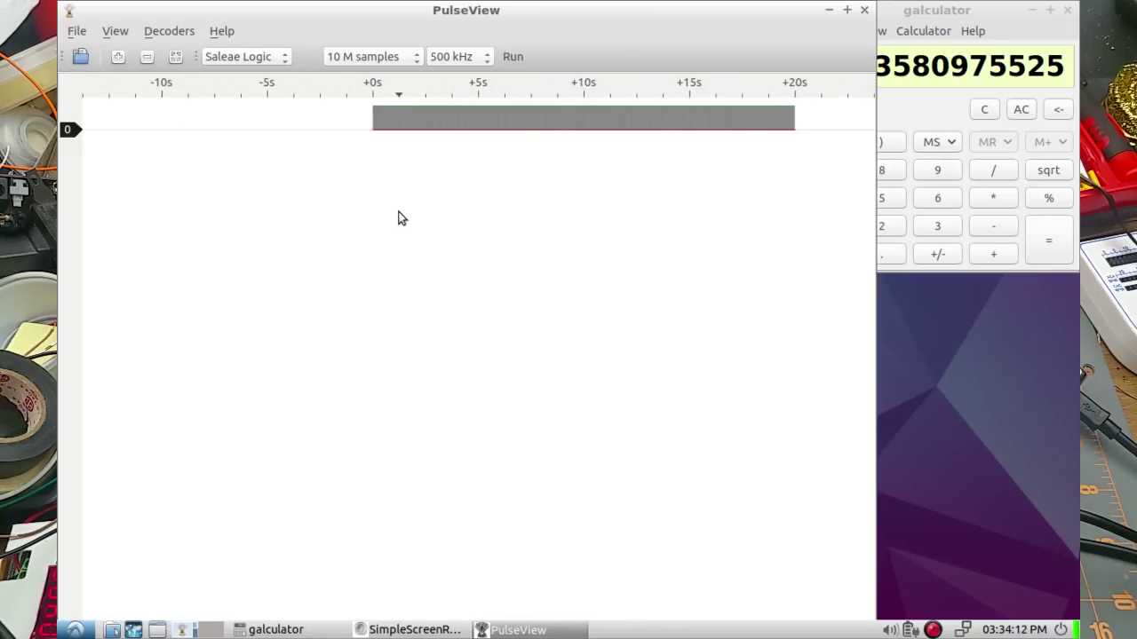
{"action": "scroll", "coordinate": [399, 219], "scroll_direction": "up", "scroll_amount": 5}
{"action": "mouse_move", "coordinate": [338, 221]}
{"action": "left_mouse_down"}
{"action": "mouse_move", "coordinate": [495, 254]}
{"action": "mouse_move", "coordinate": [566, 226]}
{"action": "left_mouse_up"}
{"action": "scroll", "coordinate": [556, 223], "scroll_direction": "up", "scroll_amount": 5}
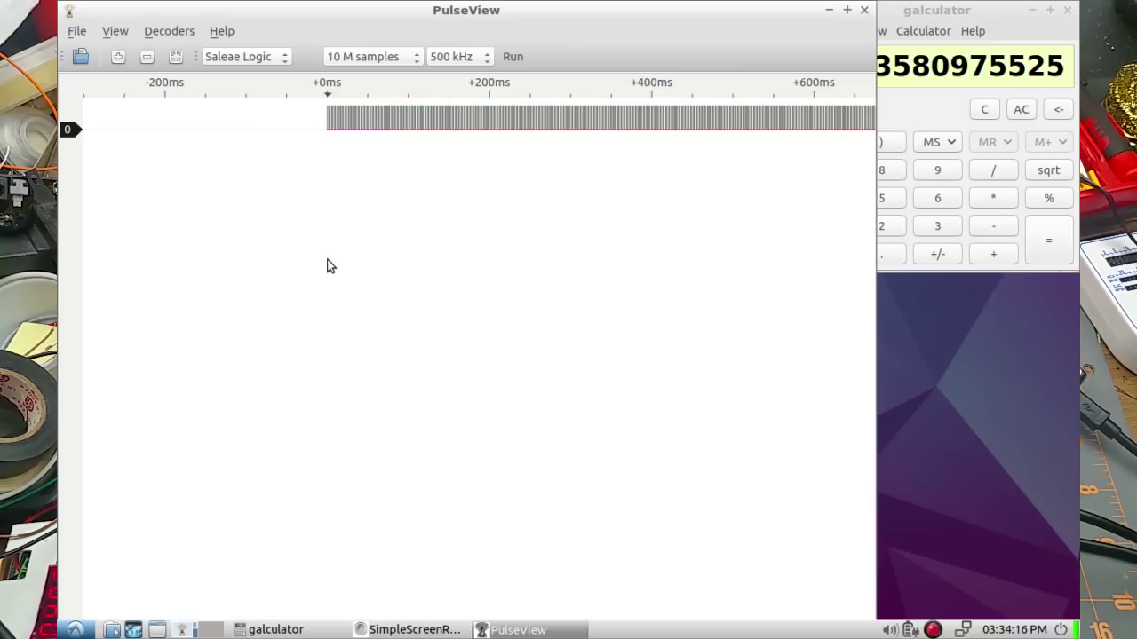
{"action": "scroll", "coordinate": [345, 236], "scroll_direction": "up", "scroll_amount": 5}
{"action": "scroll", "coordinate": [293, 262], "scroll_direction": "up", "scroll_amount": 2}
{"action": "scroll", "coordinate": [280, 266], "scroll_direction": "up", "scroll_amount": 1}
{"action": "scroll", "coordinate": [414, 267], "scroll_direction": "up", "scroll_amount": 1}
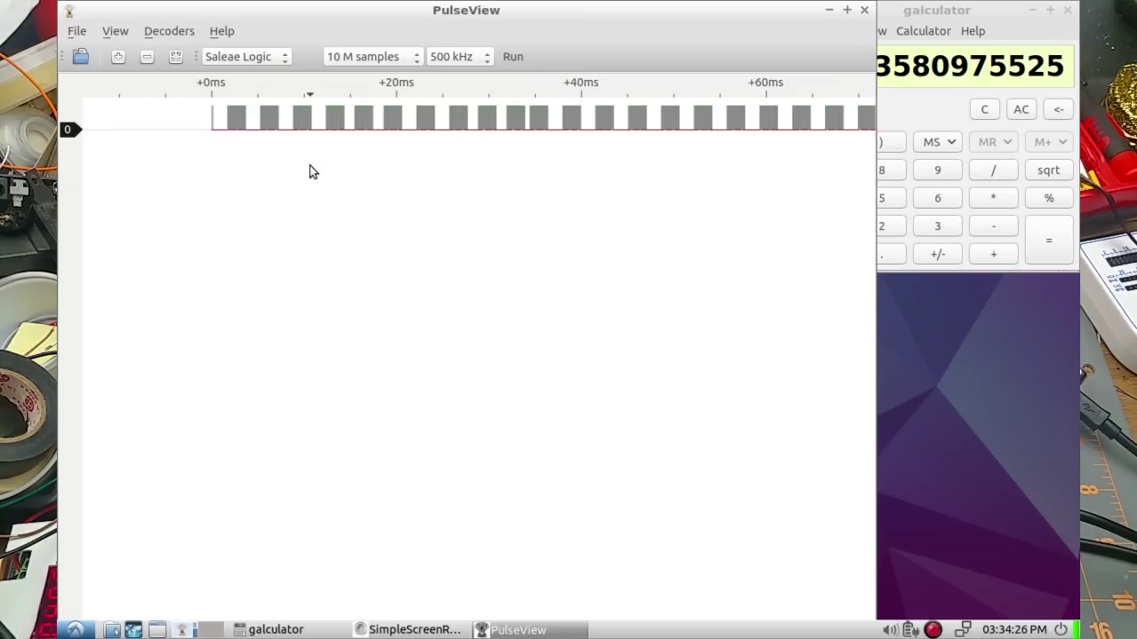
{"action": "left_click_drag", "start_coordinate": [236, 173], "coordinate": [322, 199]}
{"action": "scroll", "coordinate": [322, 199], "scroll_direction": "up", "scroll_amount": 3}
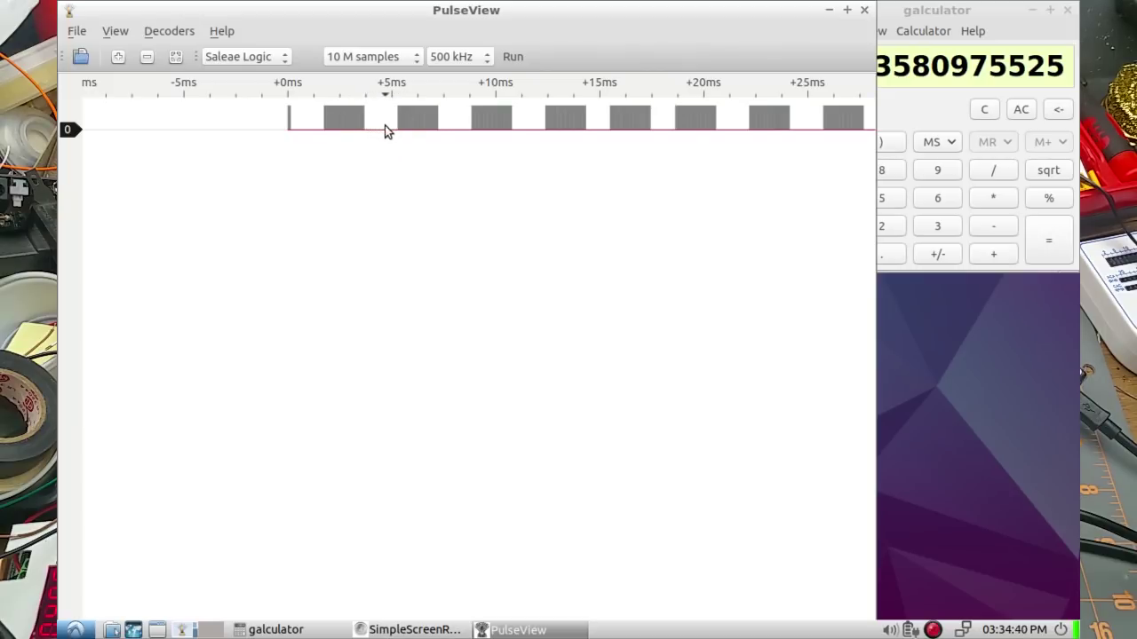
Step: Turn on Show Cursors and place them on the first two bursts, reading about 3.51 ms
{"action": "left_click", "coordinate": [124, 34]}
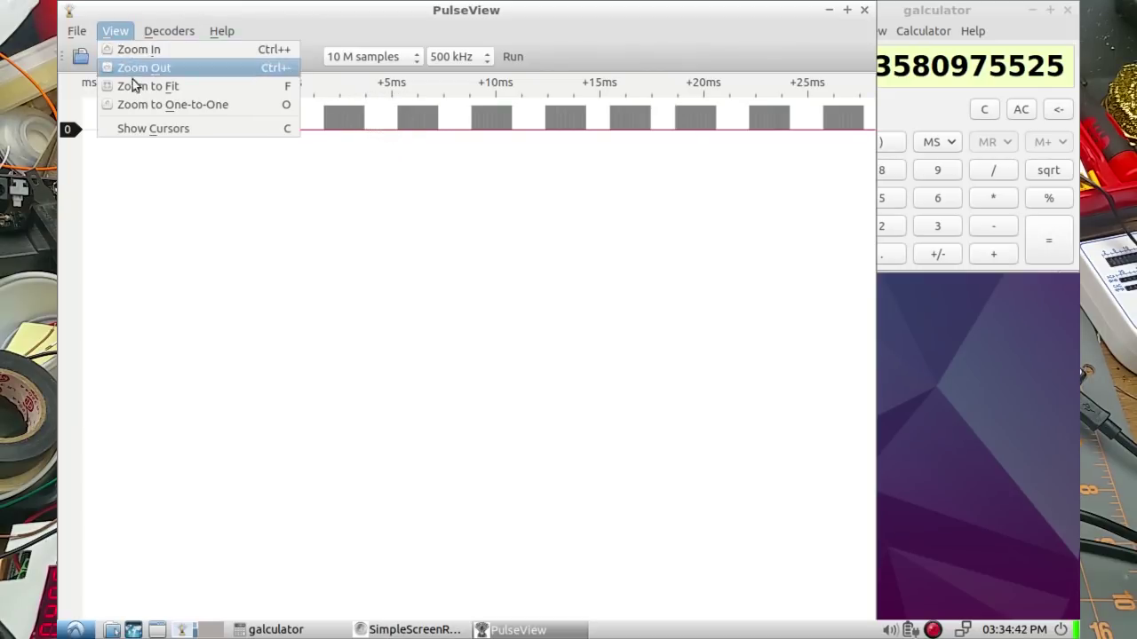
{"action": "left_click", "coordinate": [135, 129]}
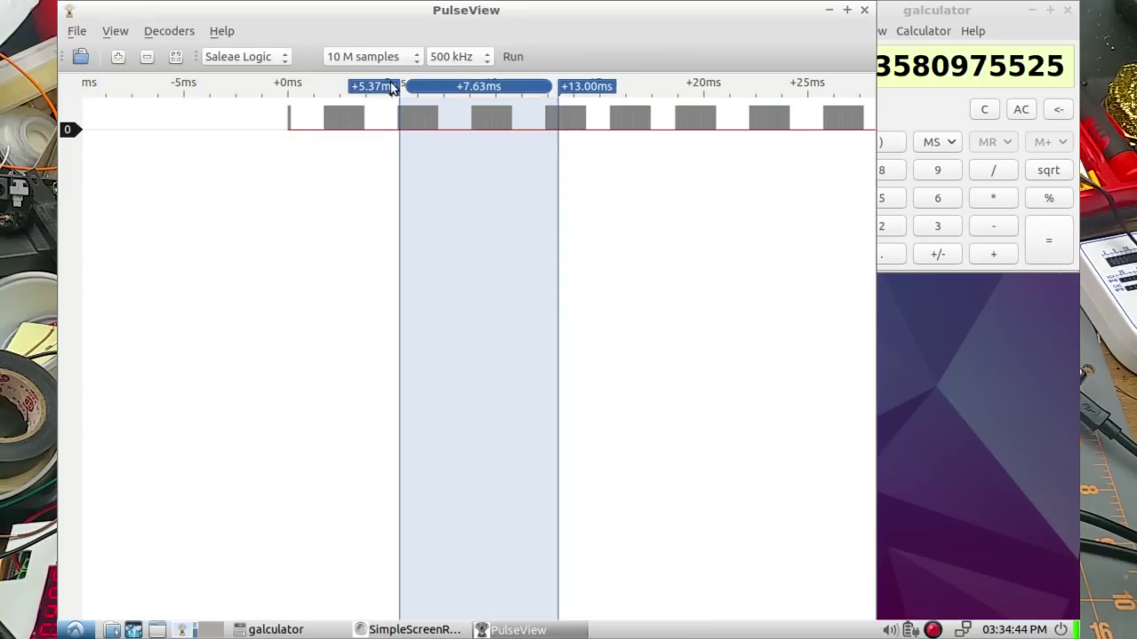
{"action": "mouse_move", "coordinate": [376, 85]}
{"action": "left_mouse_down"}
{"action": "mouse_move", "coordinate": [306, 92]}
{"action": "mouse_move", "coordinate": [325, 97]}
{"action": "left_mouse_up"}
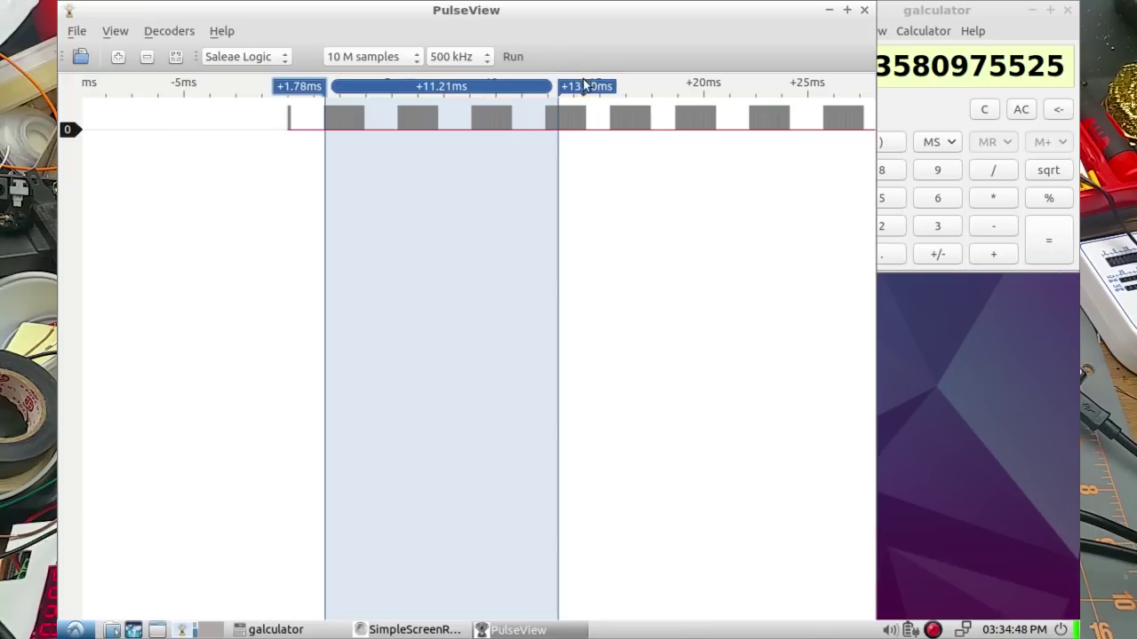
{"action": "left_click_drag", "start_coordinate": [574, 89], "coordinate": [397, 85]}
{"action": "scroll", "coordinate": [369, 159], "scroll_direction": "up", "scroll_amount": 4}
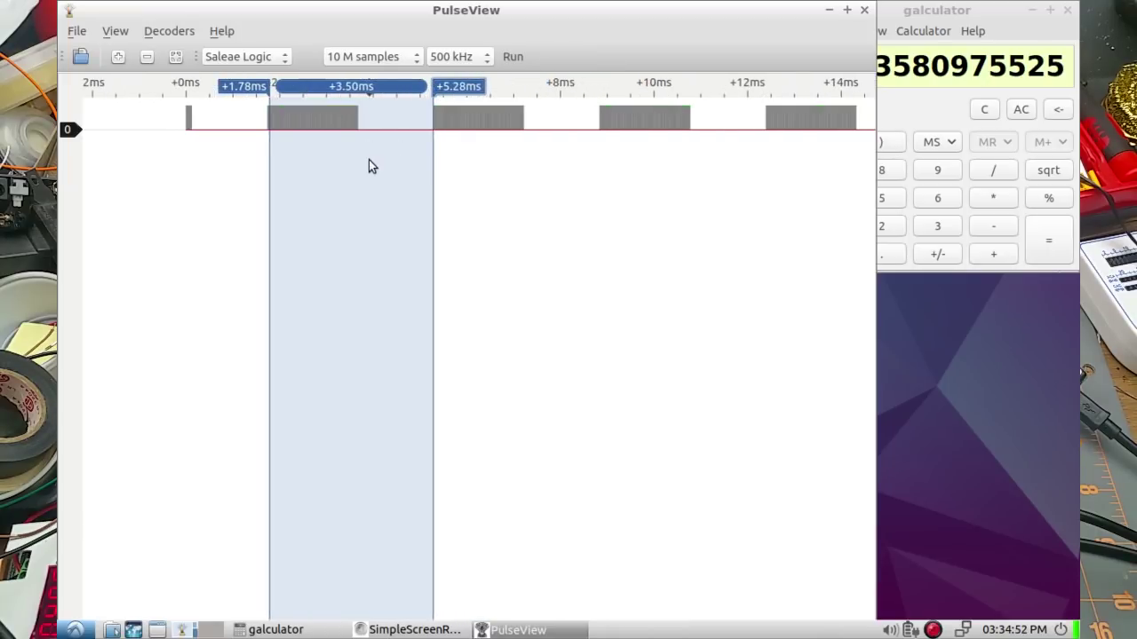
{"action": "mouse_move", "coordinate": [205, 90]}
{"action": "left_mouse_down"}
{"action": "mouse_move", "coordinate": [196, 90]}
{"action": "mouse_move", "coordinate": [217, 89]}
{"action": "left_mouse_up"}
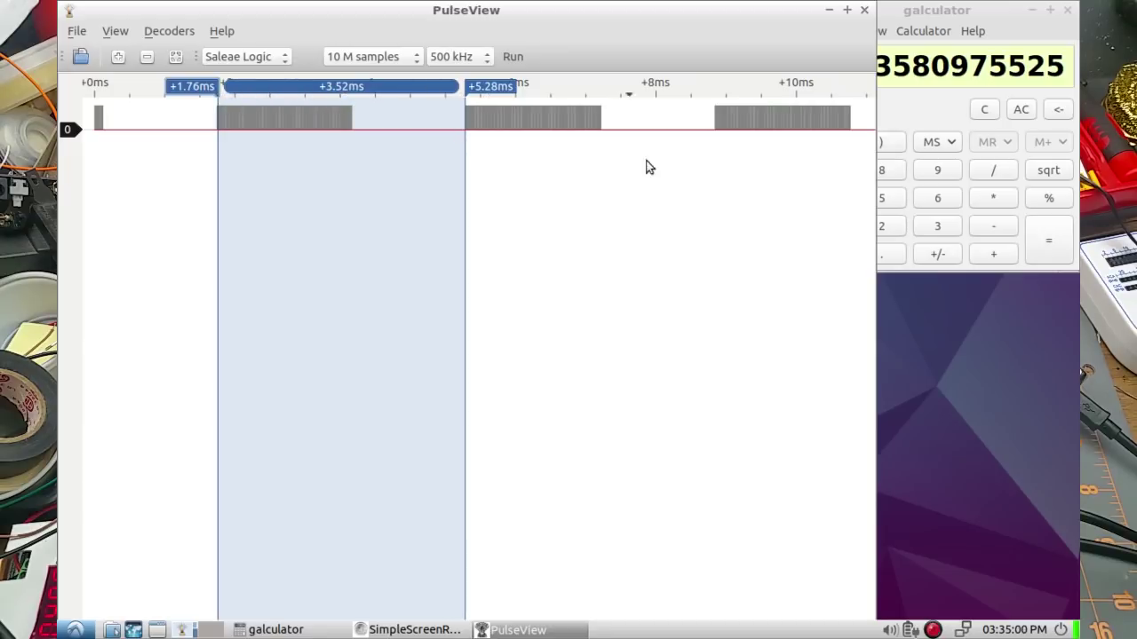
{"action": "mouse_move", "coordinate": [487, 95]}
{"action": "left_mouse_down"}
{"action": "mouse_move", "coordinate": [349, 92]}
{"action": "mouse_move", "coordinate": [462, 95]}
{"action": "left_mouse_up"}
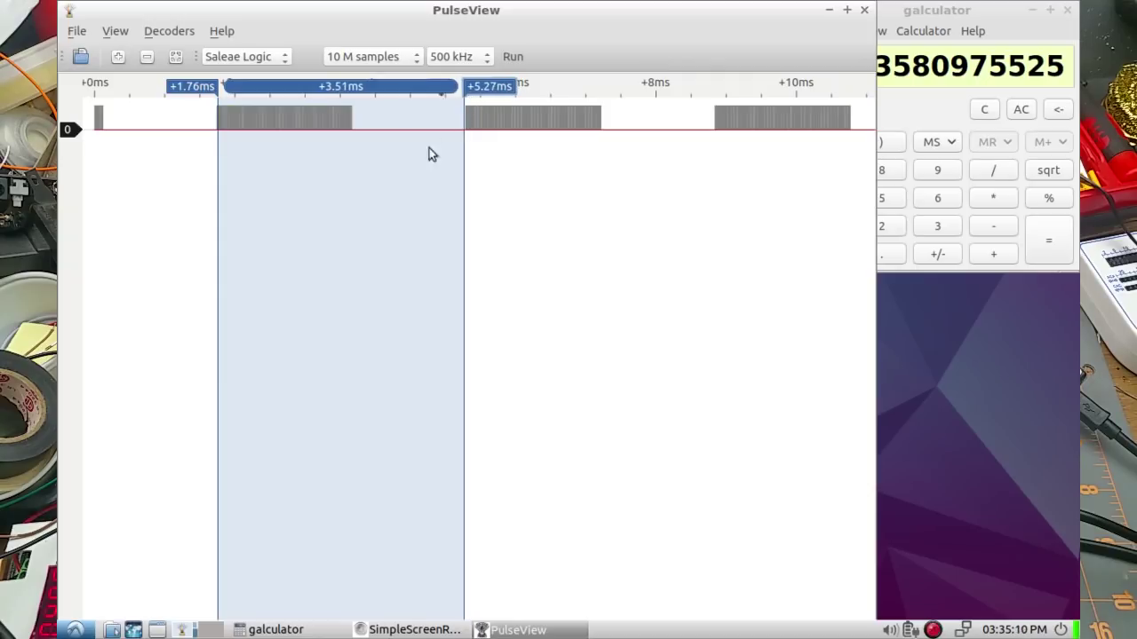
{"action": "scroll", "coordinate": [425, 176], "scroll_direction": "down", "scroll_amount": 1}
{"action": "scroll", "coordinate": [298, 176], "scroll_direction": "up", "scroll_amount": 3}
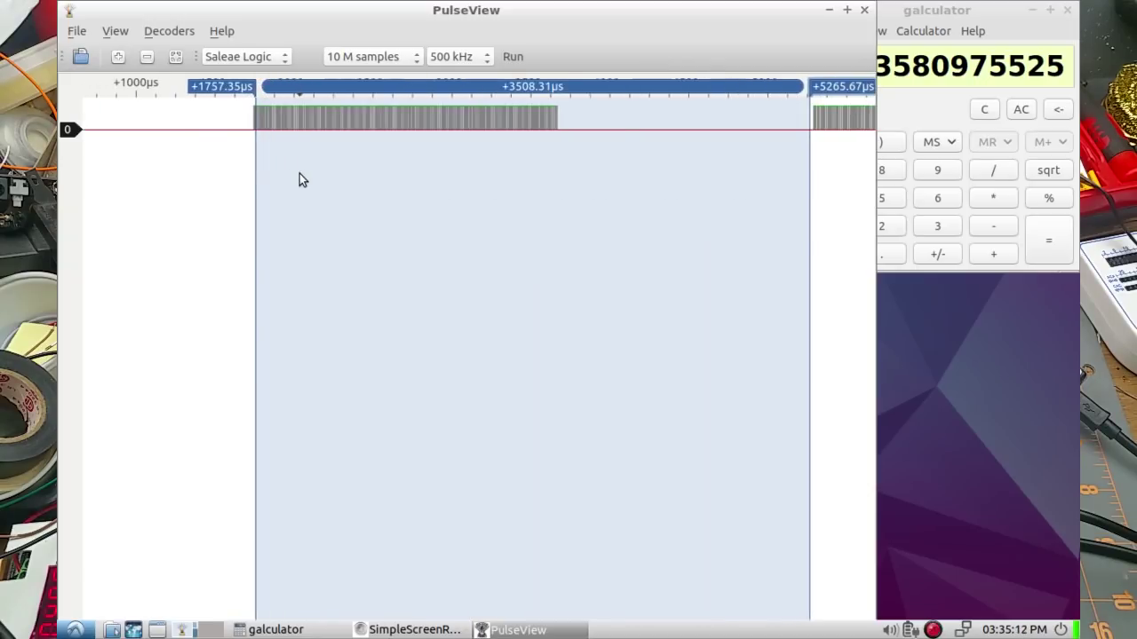
Step: Turn off the time cursors and zoom into the first burst's pulses near +1800 µs
{"action": "left_click", "coordinate": [116, 31]}
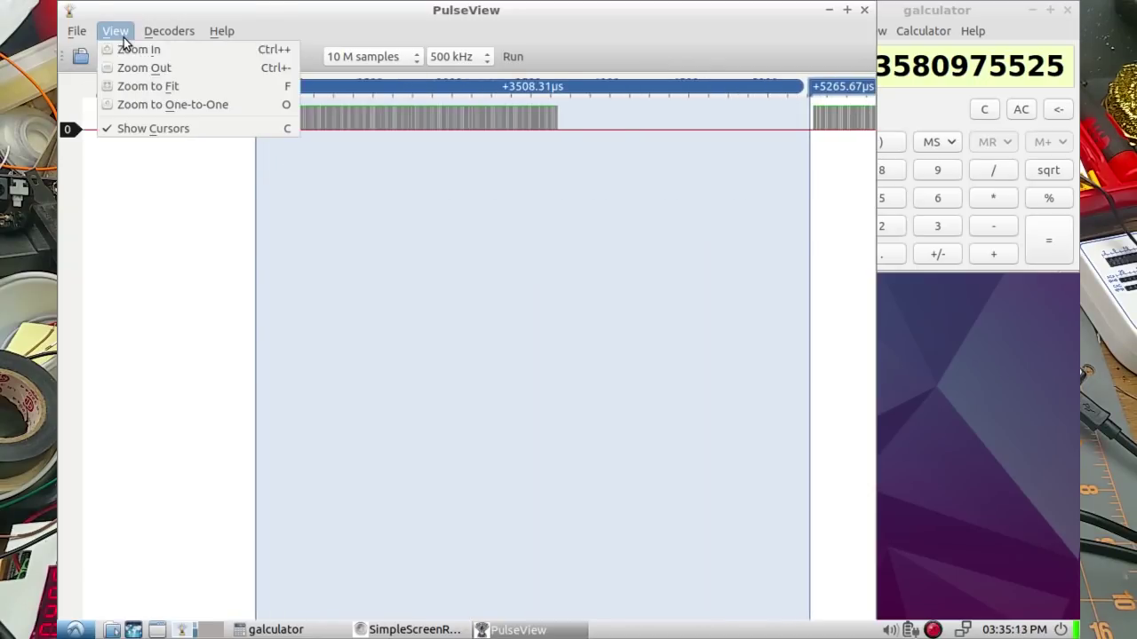
{"action": "left_click", "coordinate": [138, 131]}
{"action": "scroll", "coordinate": [265, 190], "scroll_direction": "up", "scroll_amount": 2}
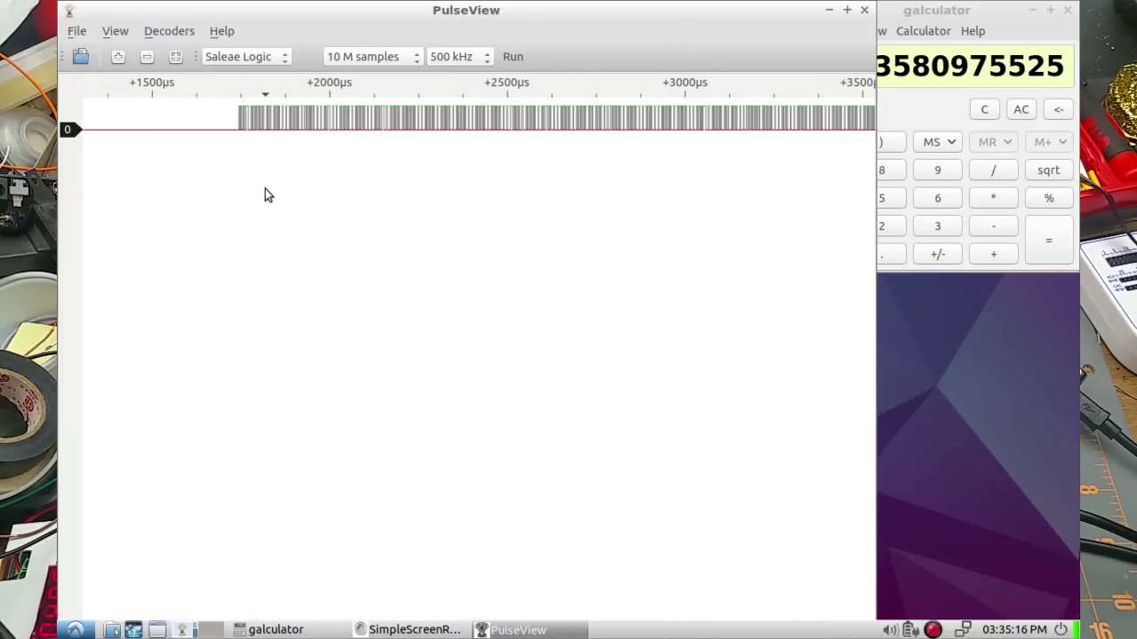
Step: Zoom and pan through the first burst's individual pulses between about +1750 and +2700 µs
{"action": "scroll", "coordinate": [245, 195], "scroll_direction": "up", "scroll_amount": 3}
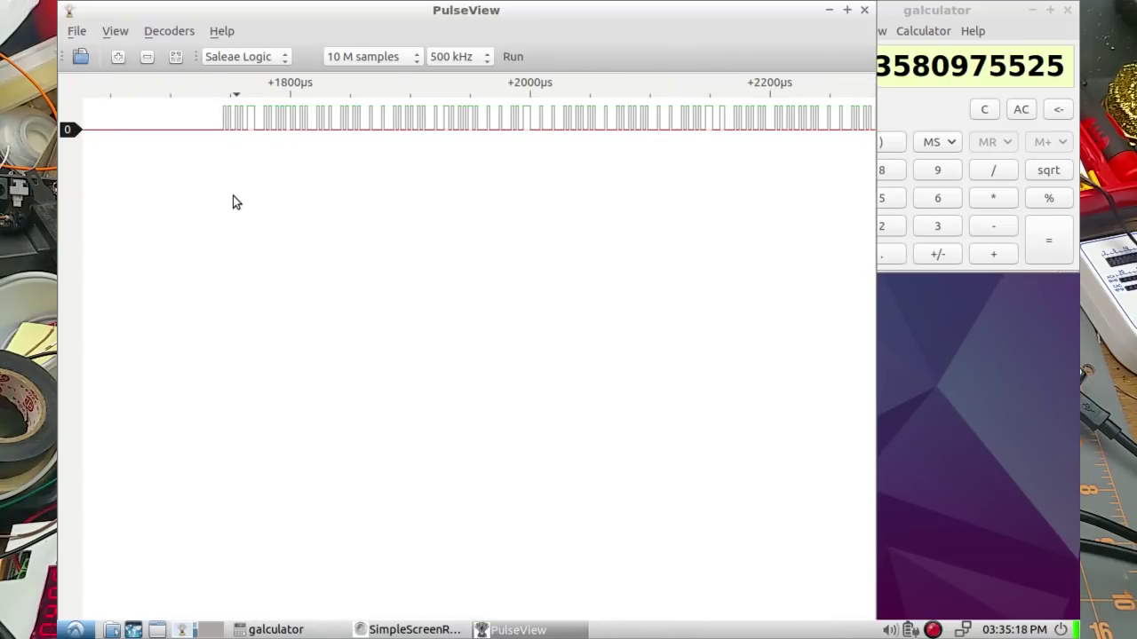
{"action": "scroll", "coordinate": [227, 199], "scroll_direction": "up", "scroll_amount": 1}
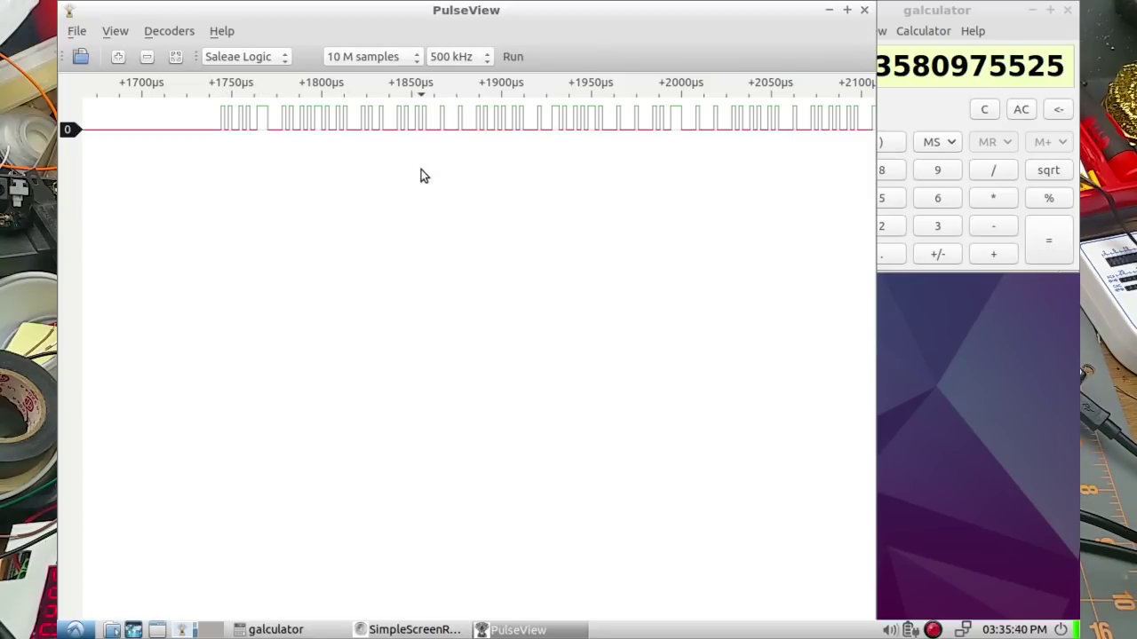
{"action": "scroll", "coordinate": [421, 173], "scroll_direction": "down", "scroll_amount": 1}
{"action": "scroll", "coordinate": [421, 173], "scroll_direction": "up", "scroll_amount": 2}
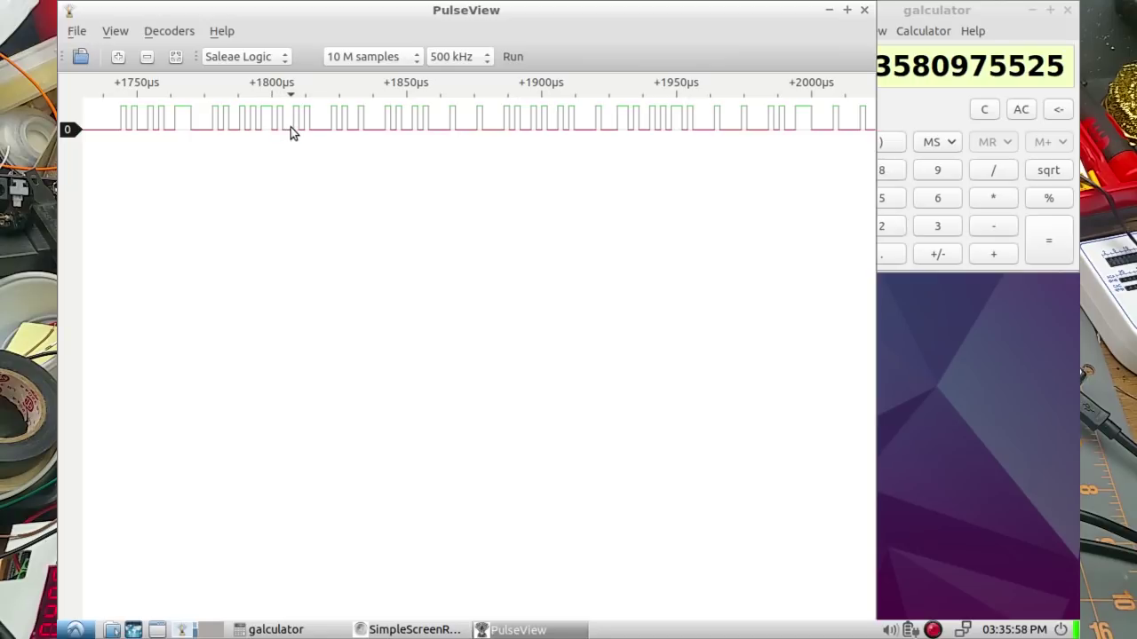
{"action": "scroll", "coordinate": [494, 124], "scroll_direction": "down", "scroll_amount": 1}
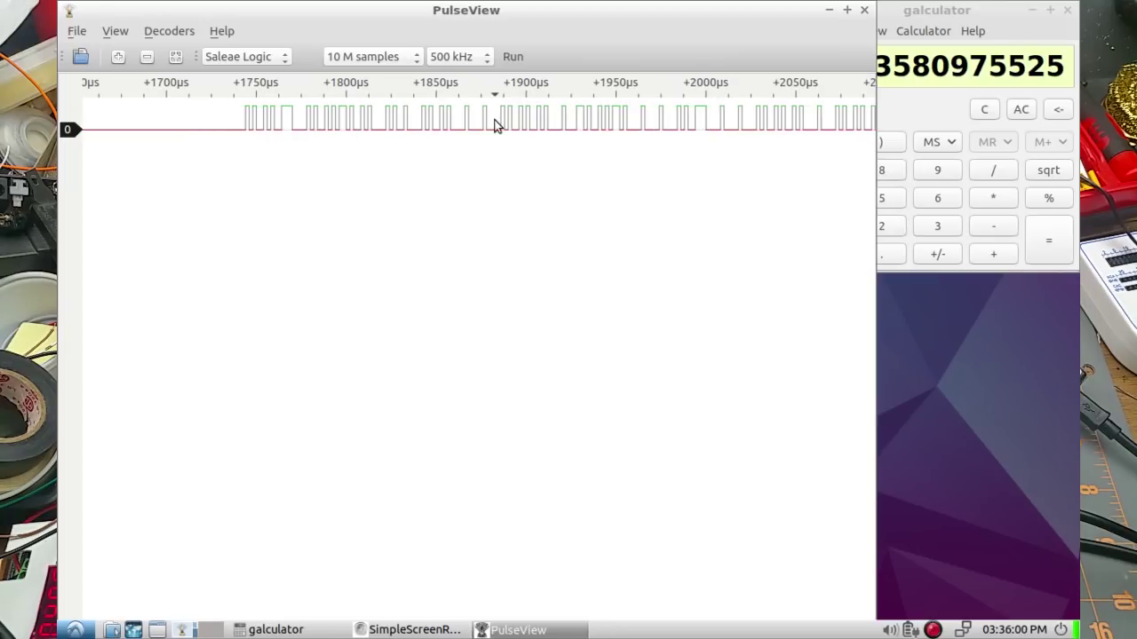
{"action": "scroll", "coordinate": [662, 155], "scroll_direction": "down", "scroll_amount": 2}
{"action": "scroll", "coordinate": [662, 151], "scroll_direction": "down", "scroll_amount": 1}
{"action": "scroll", "coordinate": [534, 166], "scroll_direction": "down", "scroll_amount": 1}
{"action": "left_click_drag", "start_coordinate": [534, 166], "coordinate": [486, 177]}
{"action": "scroll", "coordinate": [634, 171], "scroll_direction": "up", "scroll_amount": 1}
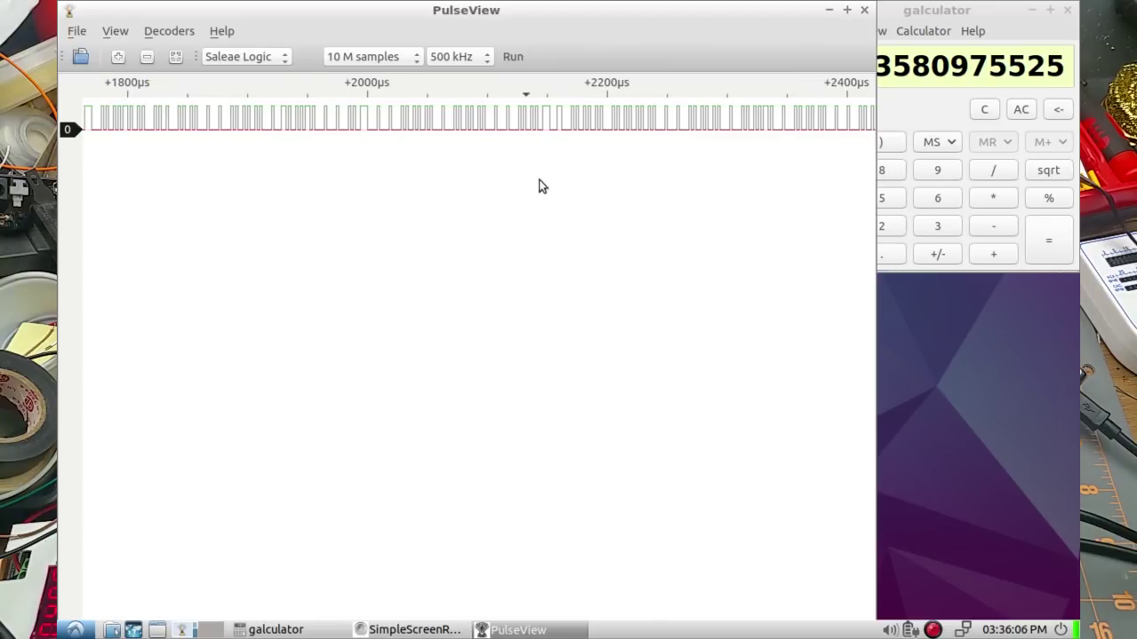
{"action": "scroll", "coordinate": [569, 190], "scroll_direction": "up", "scroll_amount": 2}
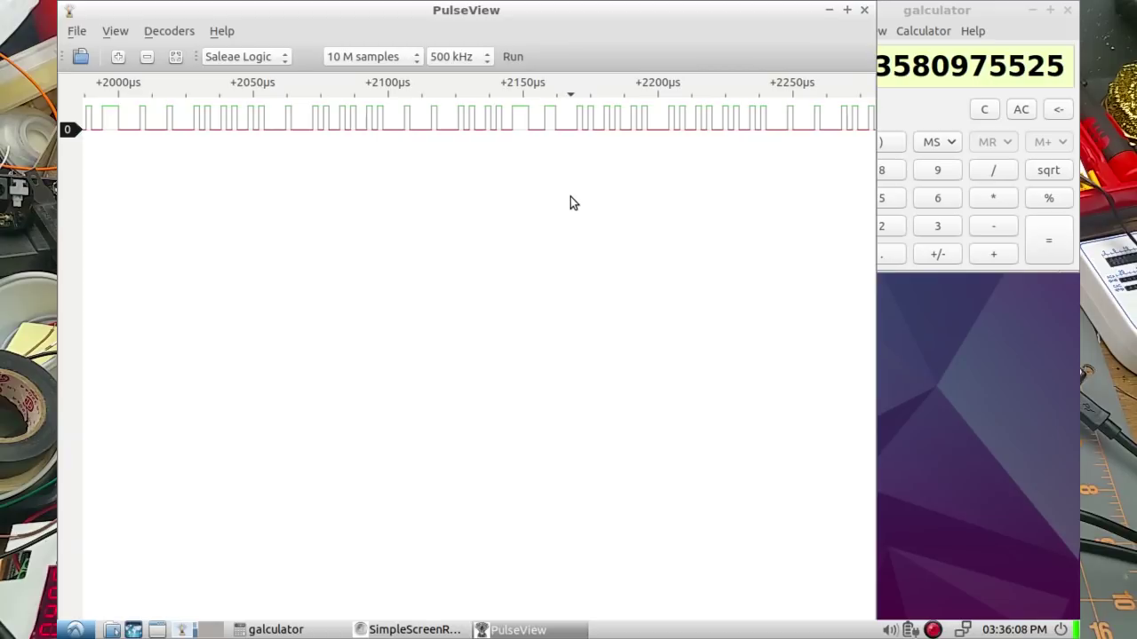
{"action": "scroll", "coordinate": [577, 221], "scroll_direction": "down", "scroll_amount": 2}
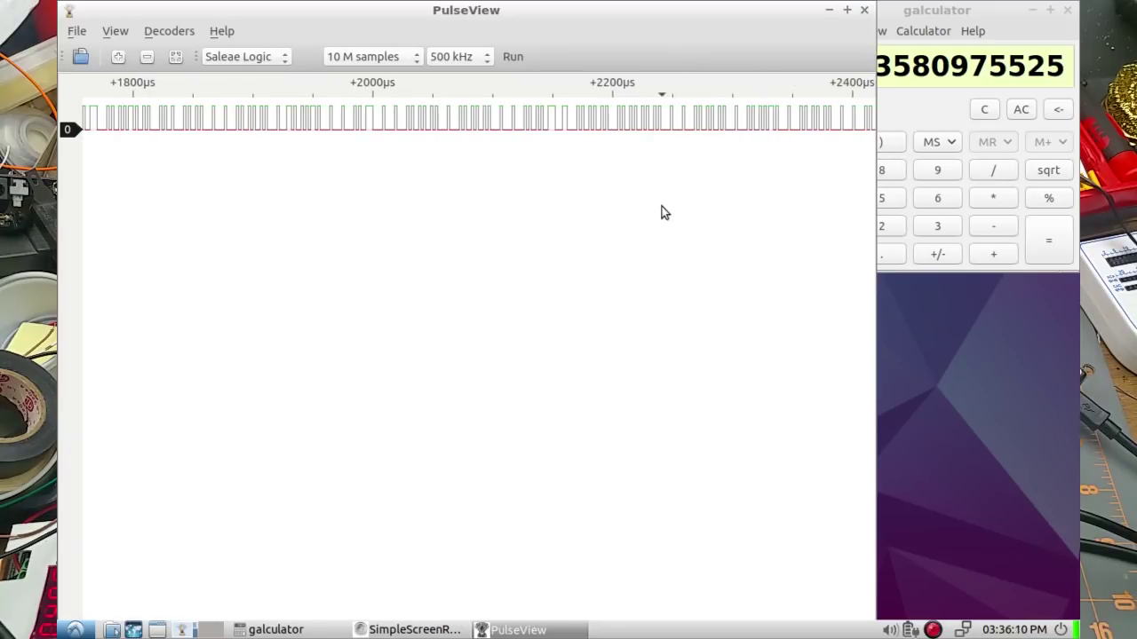
{"action": "left_click_drag", "start_coordinate": [662, 206], "coordinate": [406, 190]}
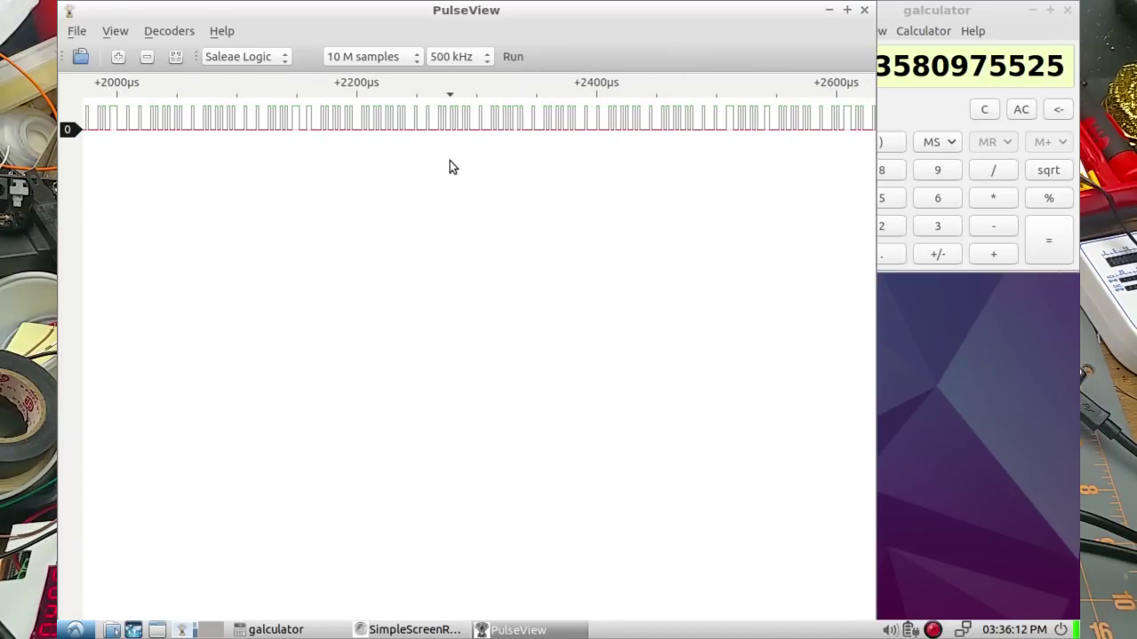
{"action": "scroll", "coordinate": [666, 200], "scroll_direction": "down", "scroll_amount": 1}
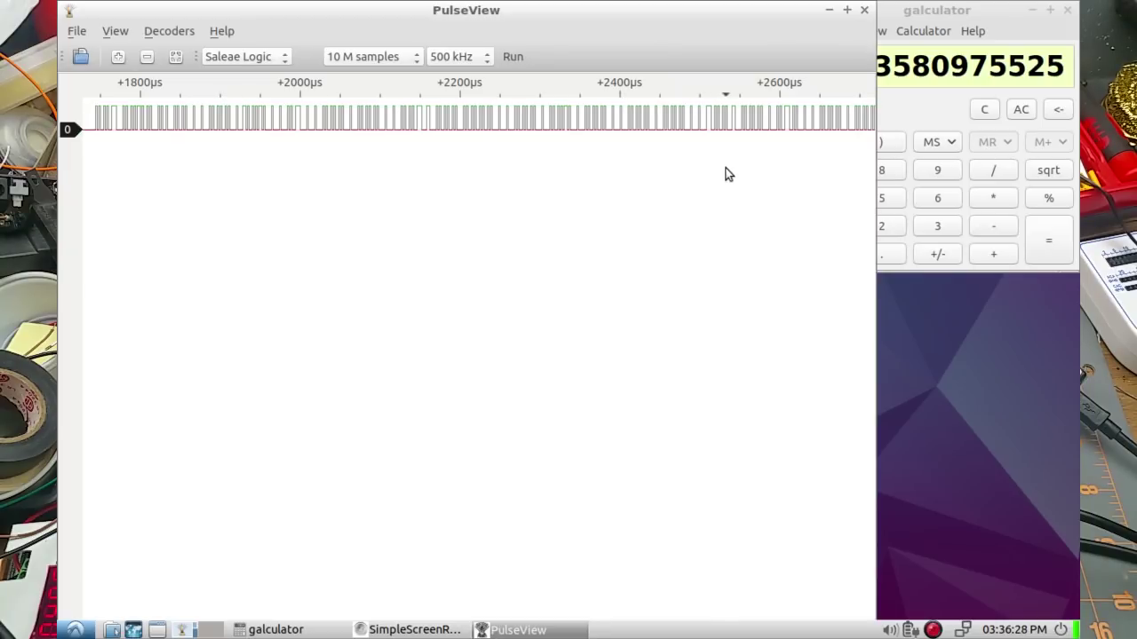
Step: Pan to where the first burst ends, near +3680 µs
{"action": "scroll", "coordinate": [726, 173], "scroll_direction": "down", "scroll_amount": 3}
{"action": "left_click_drag", "start_coordinate": [706, 177], "coordinate": [346, 225]}
{"action": "scroll", "coordinate": [621, 221], "scroll_direction": "up", "scroll_amount": 4}
{"action": "scroll", "coordinate": [672, 216], "scroll_direction": "up", "scroll_amount": 3}
Step: Zoom back out to the -2 to +8 ms overview and bring up the Decoders > Add list
{"action": "scroll", "coordinate": [569, 217], "scroll_direction": "down", "scroll_amount": 2}
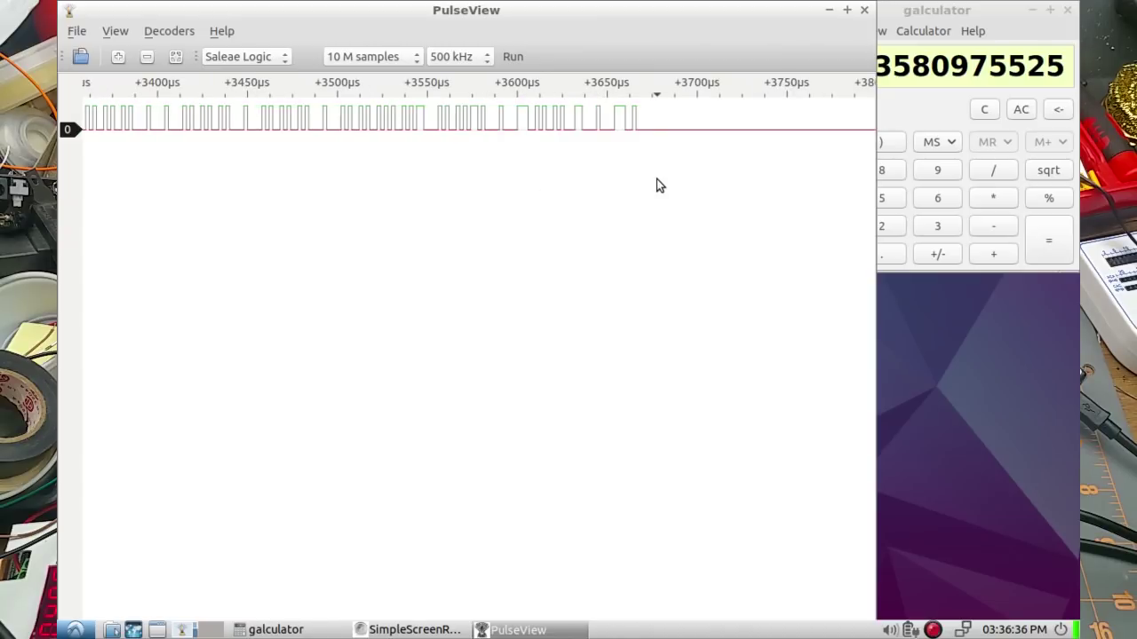
{"action": "scroll", "coordinate": [561, 184], "scroll_direction": "down", "scroll_amount": 1}
{"action": "scroll", "coordinate": [561, 185], "scroll_direction": "down", "scroll_amount": 3}
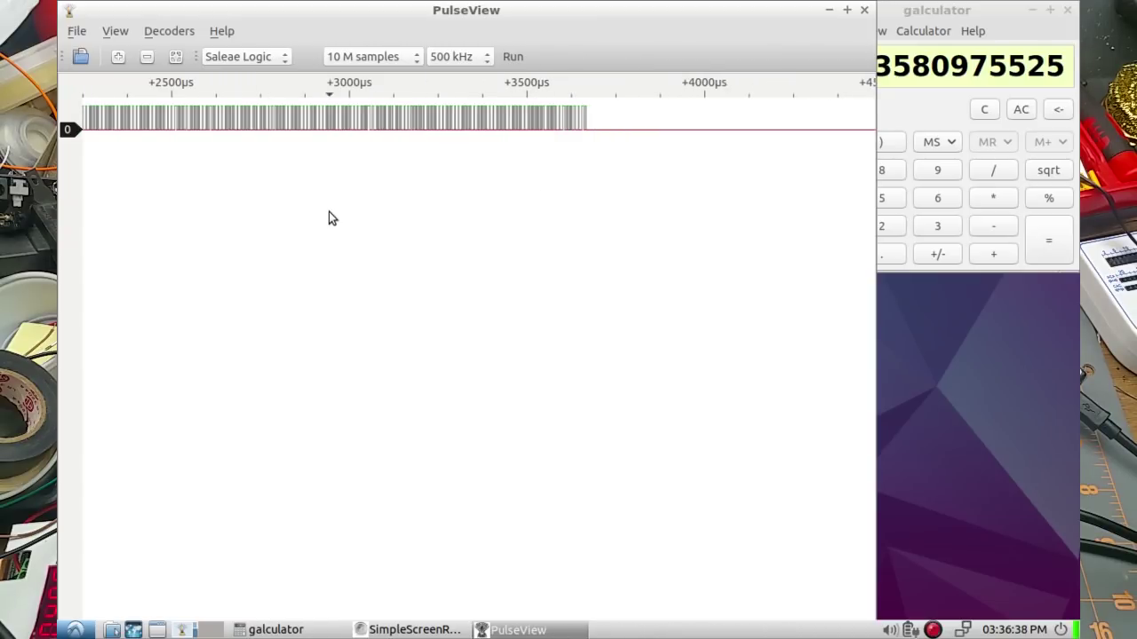
{"action": "scroll", "coordinate": [545, 214], "scroll_direction": "down", "scroll_amount": 4}
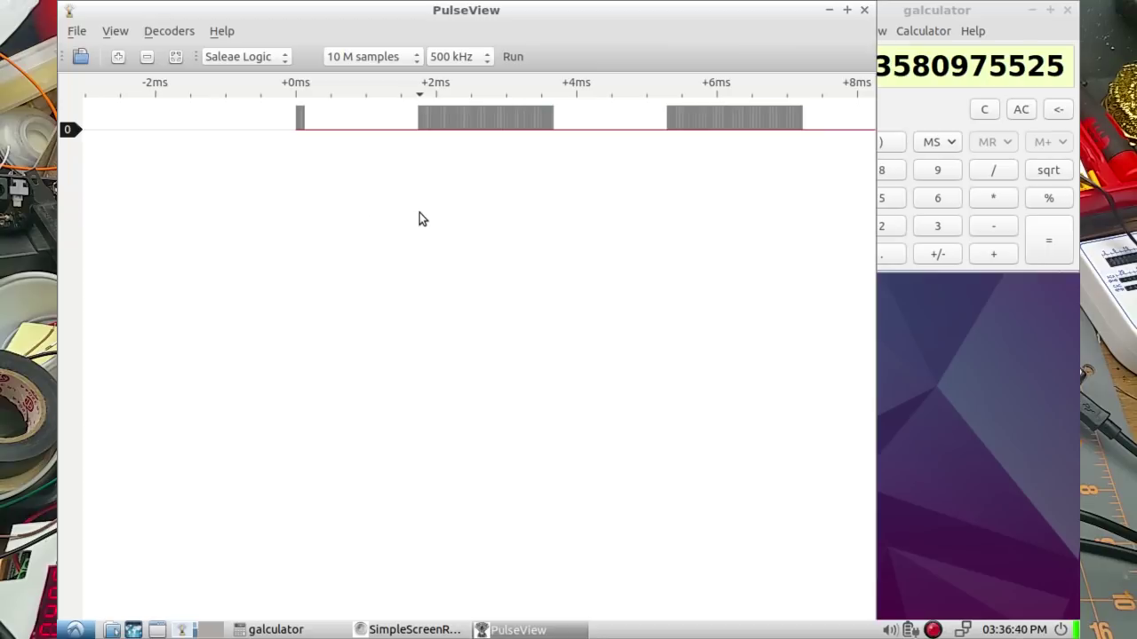
{"action": "left_click", "coordinate": [169, 33]}
{"action": "mouse_move", "coordinate": [172, 50]}
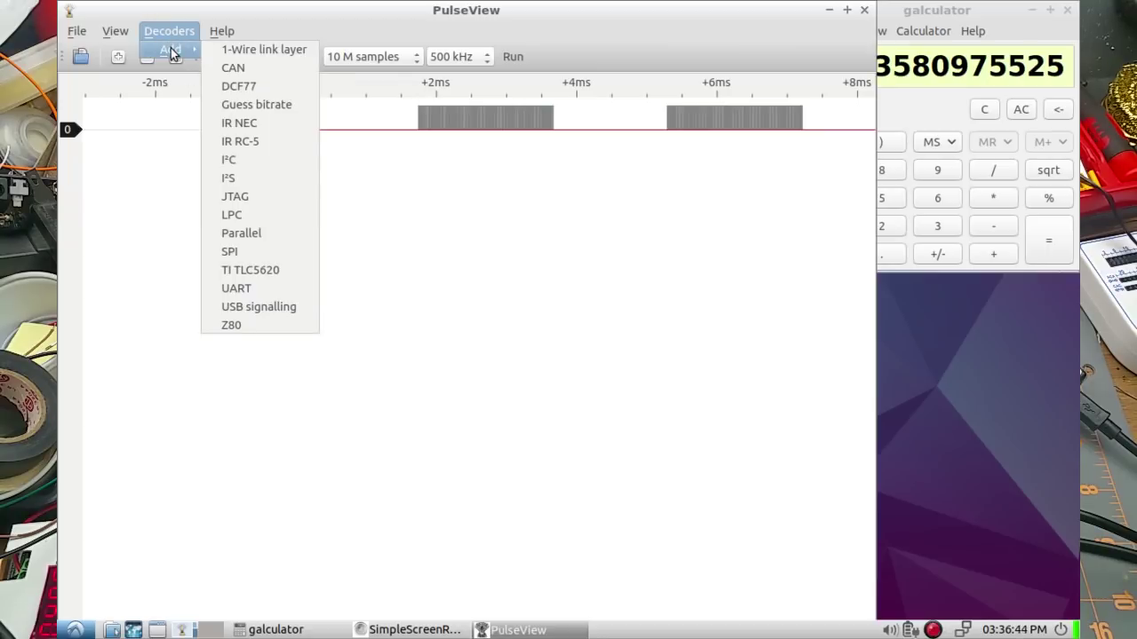
Step: Add an SPI decoder with both CLK and MISO assigned to channel 0
{"action": "left_click", "coordinate": [293, 251]}
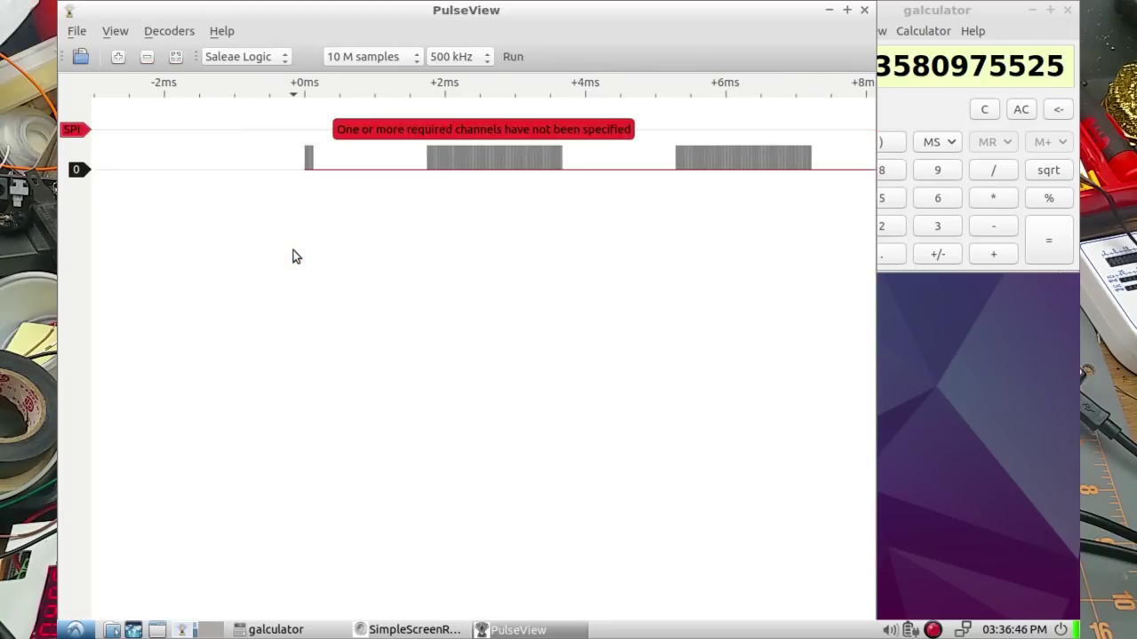
{"action": "left_click", "coordinate": [70, 133]}
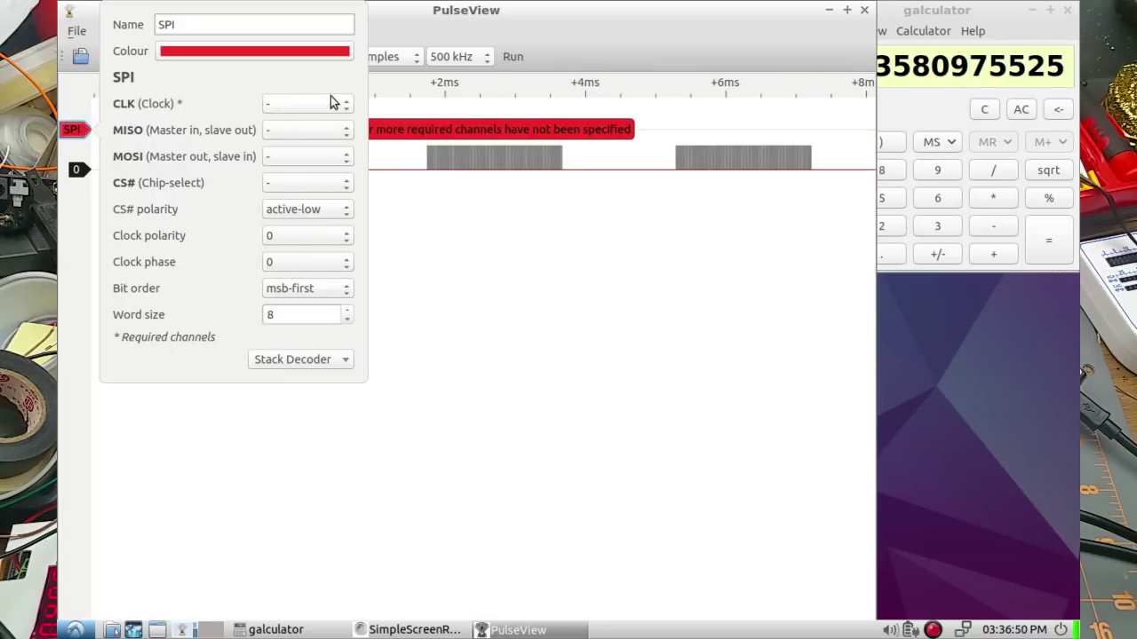
{"action": "left_click", "coordinate": [309, 130]}
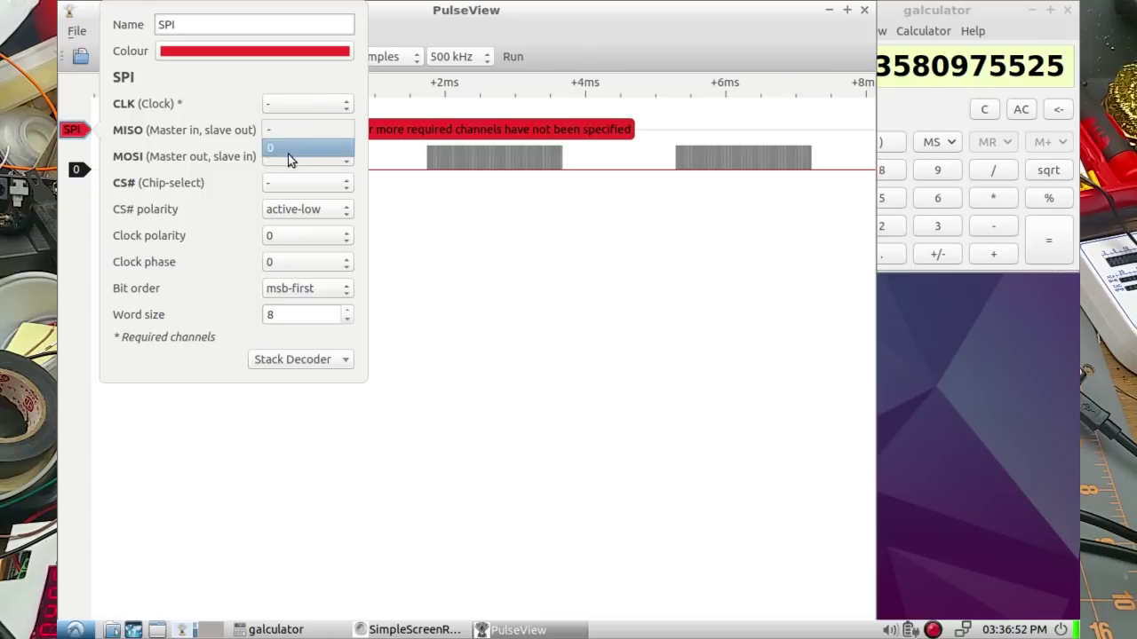
{"action": "left_click", "coordinate": [288, 153]}
{"action": "left_click", "coordinate": [288, 106]}
{"action": "left_click", "coordinate": [288, 118]}
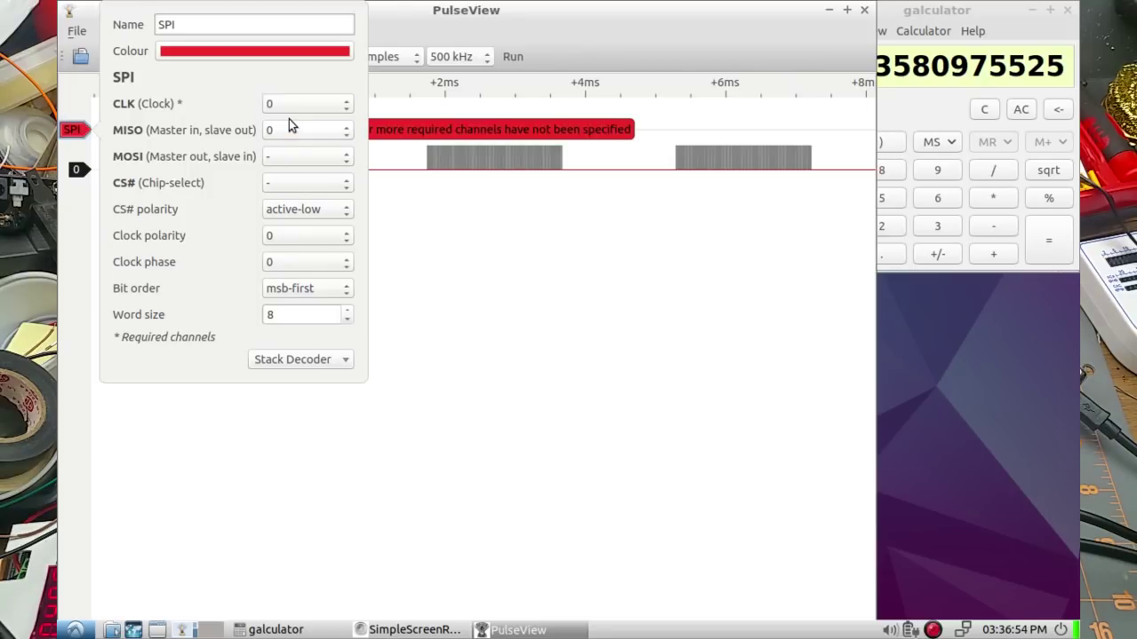
Step: Stack an RGB LED (SPI) decoder on the SPI decoder and close its settings
{"action": "left_click", "coordinate": [279, 363]}
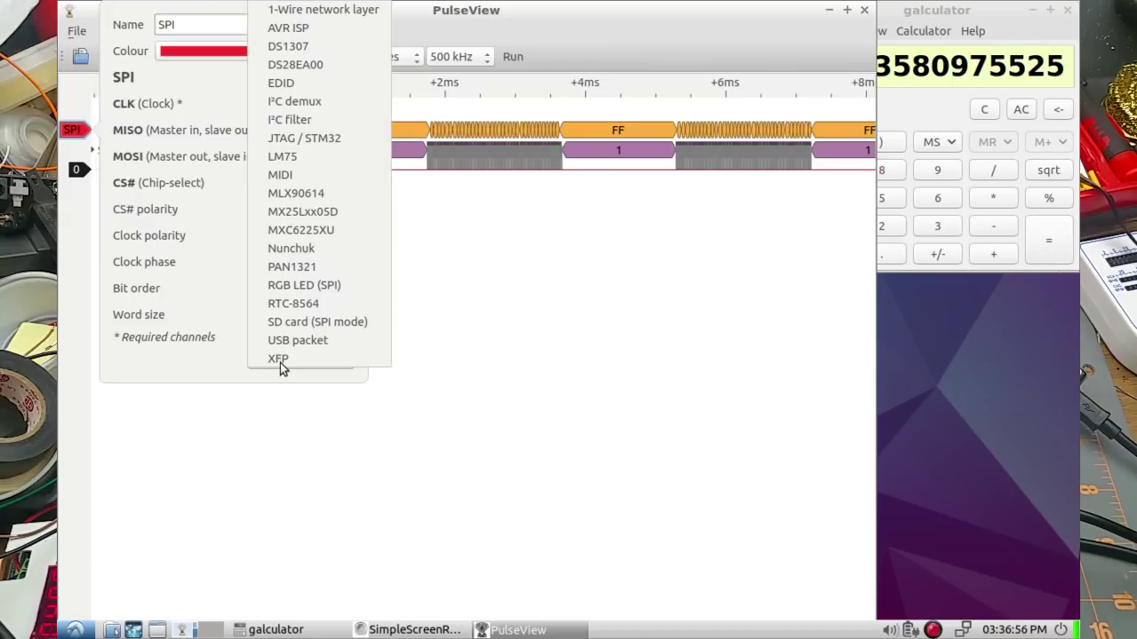
{"action": "left_click", "coordinate": [292, 285]}
{"action": "left_click", "coordinate": [416, 362]}
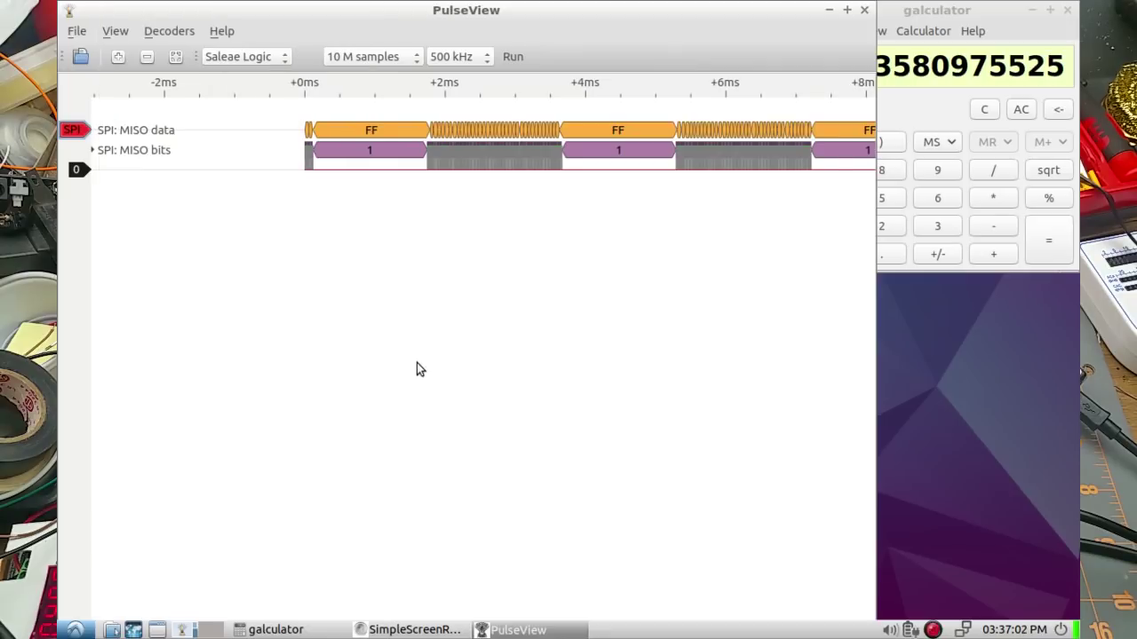
Step: Zoom and pan over the SPI MISO rows to see FF bytes whose bits all read 1
{"action": "scroll", "coordinate": [416, 362], "scroll_direction": "up", "scroll_amount": 5}
{"action": "scroll", "coordinate": [636, 314], "scroll_direction": "down", "scroll_amount": 5}
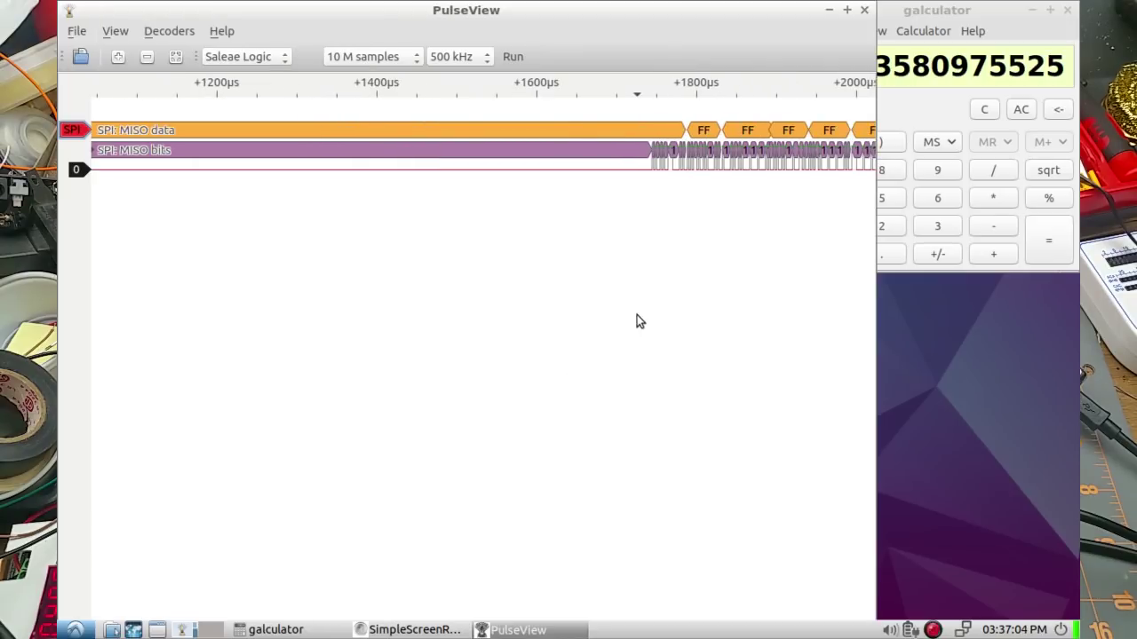
{"action": "scroll", "coordinate": [467, 286], "scroll_direction": "right", "scroll_amount": 3}
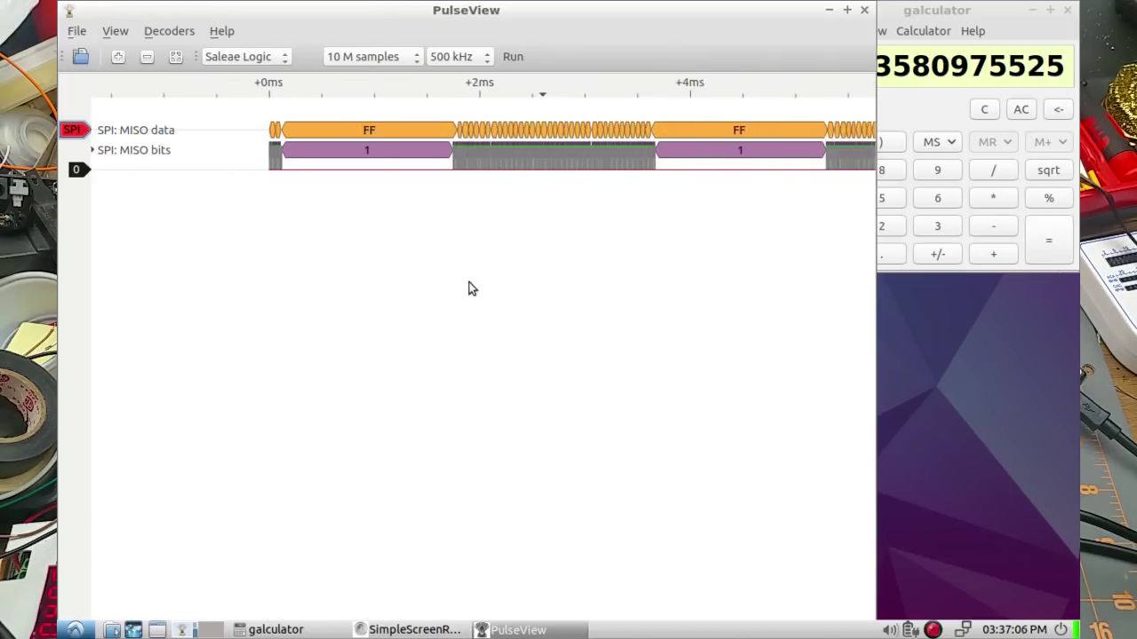
{"action": "scroll", "coordinate": [506, 299], "scroll_direction": "up", "scroll_amount": 3}
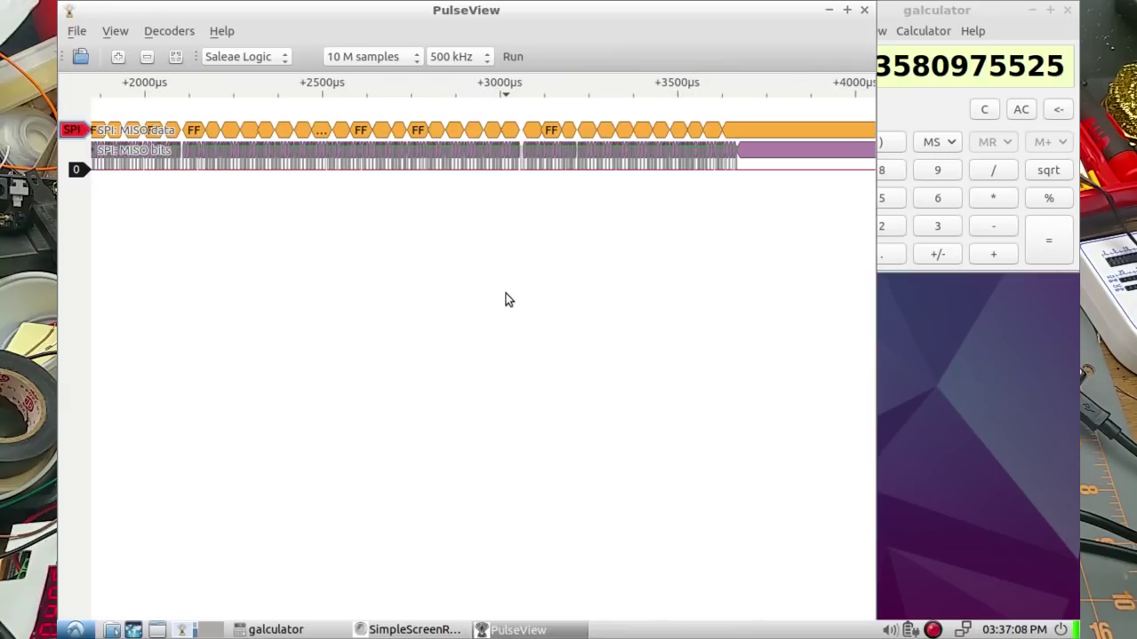
{"action": "scroll", "coordinate": [505, 294], "scroll_direction": "down", "scroll_amount": 3}
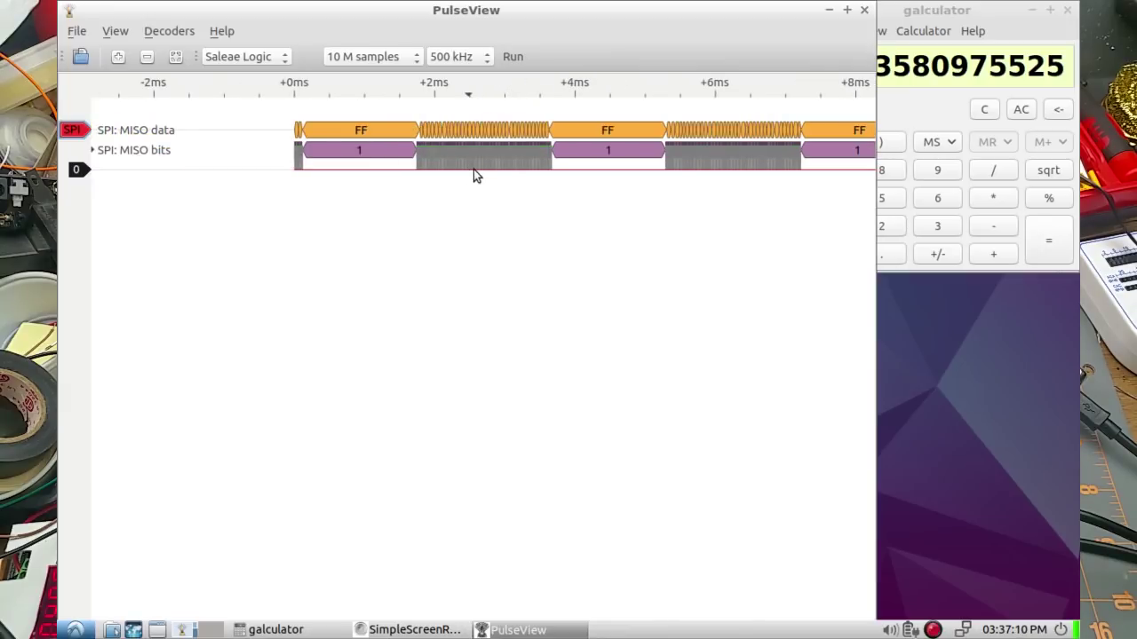
{"action": "scroll", "coordinate": [552, 175], "scroll_direction": "up", "scroll_amount": 5}
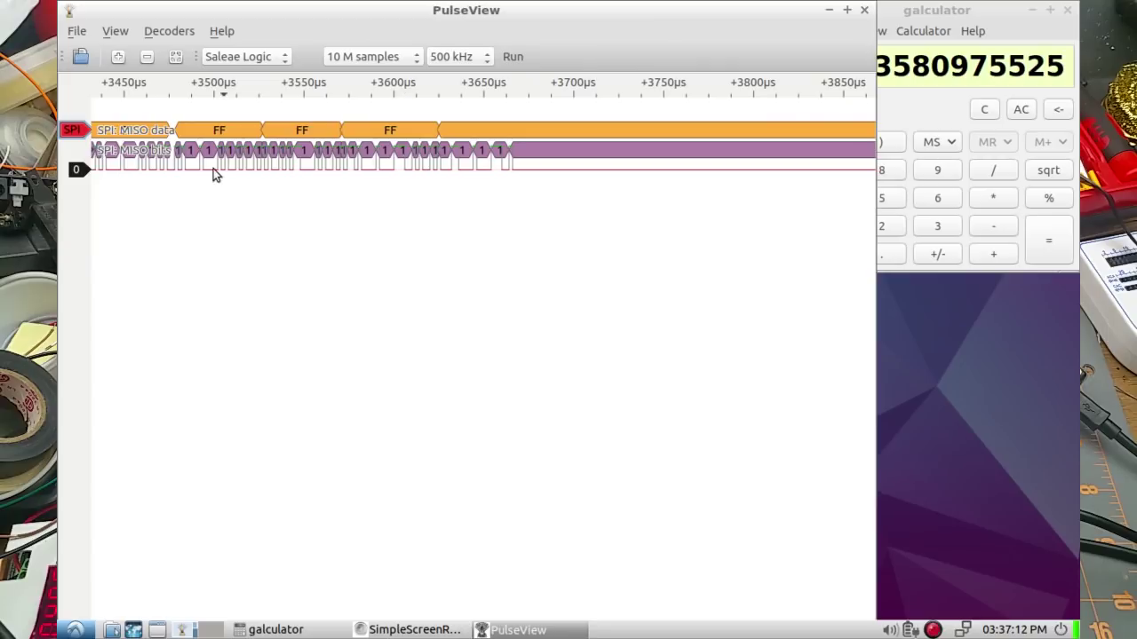
{"action": "left_click_drag", "start_coordinate": [210, 173], "coordinate": [453, 215]}
{"action": "left_click_drag", "start_coordinate": [313, 204], "coordinate": [541, 203]}
{"action": "scroll", "coordinate": [542, 202], "scroll_direction": "up", "scroll_amount": 3}
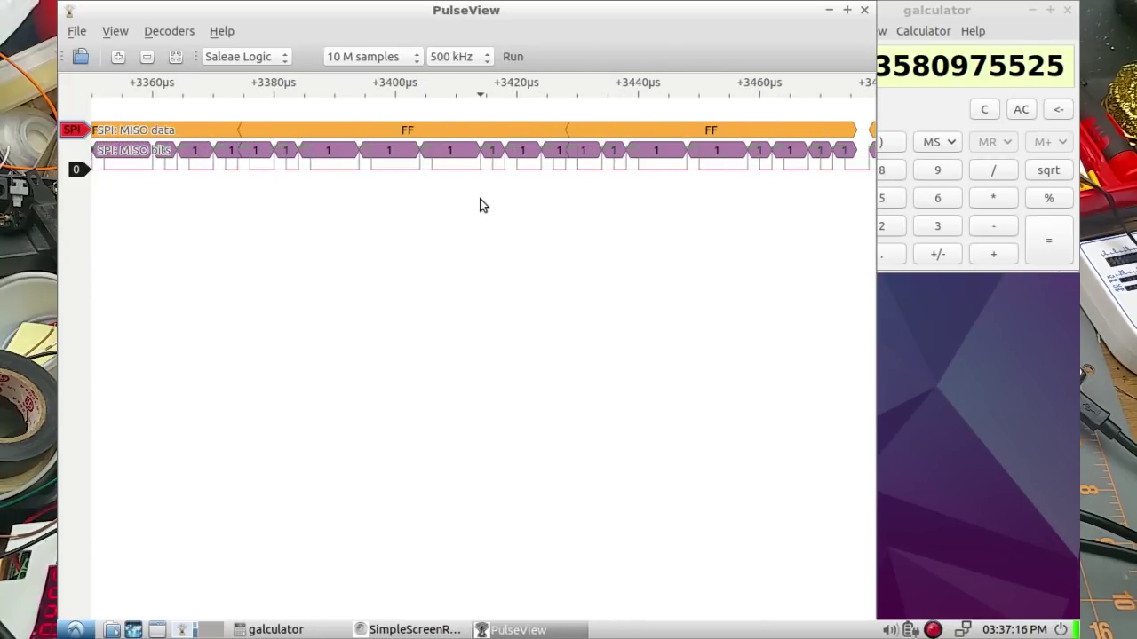
{"action": "scroll", "coordinate": [484, 211], "scroll_direction": "left", "scroll_amount": 2}
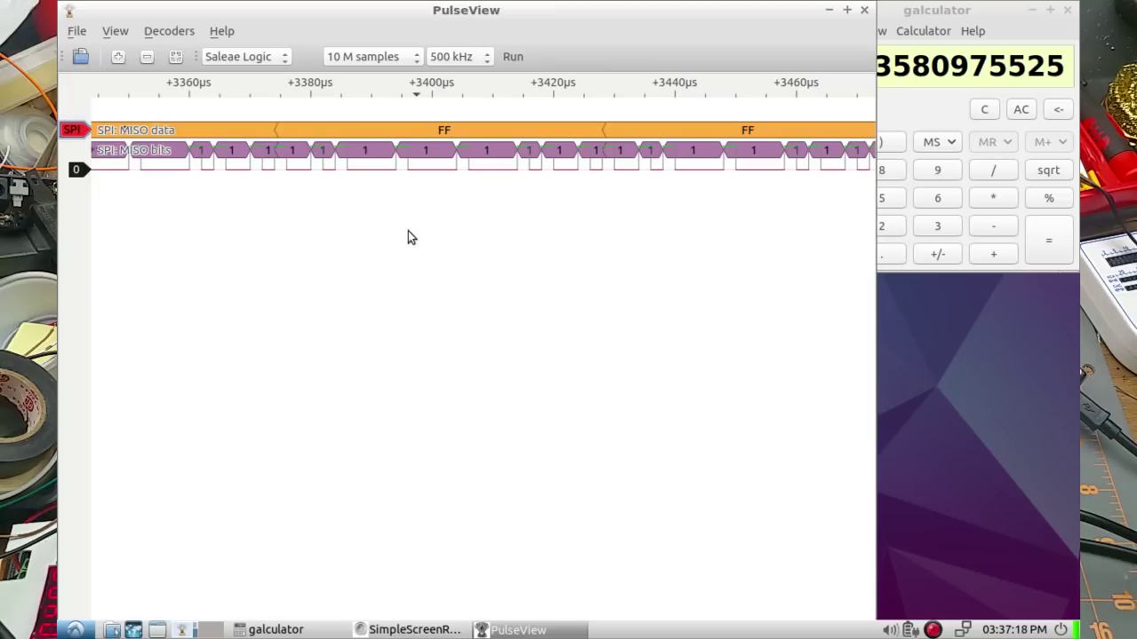
{"action": "scroll", "coordinate": [399, 235], "scroll_direction": "up", "scroll_amount": 5}
{"action": "scroll", "coordinate": [399, 239], "scroll_direction": "down", "scroll_amount": 9}
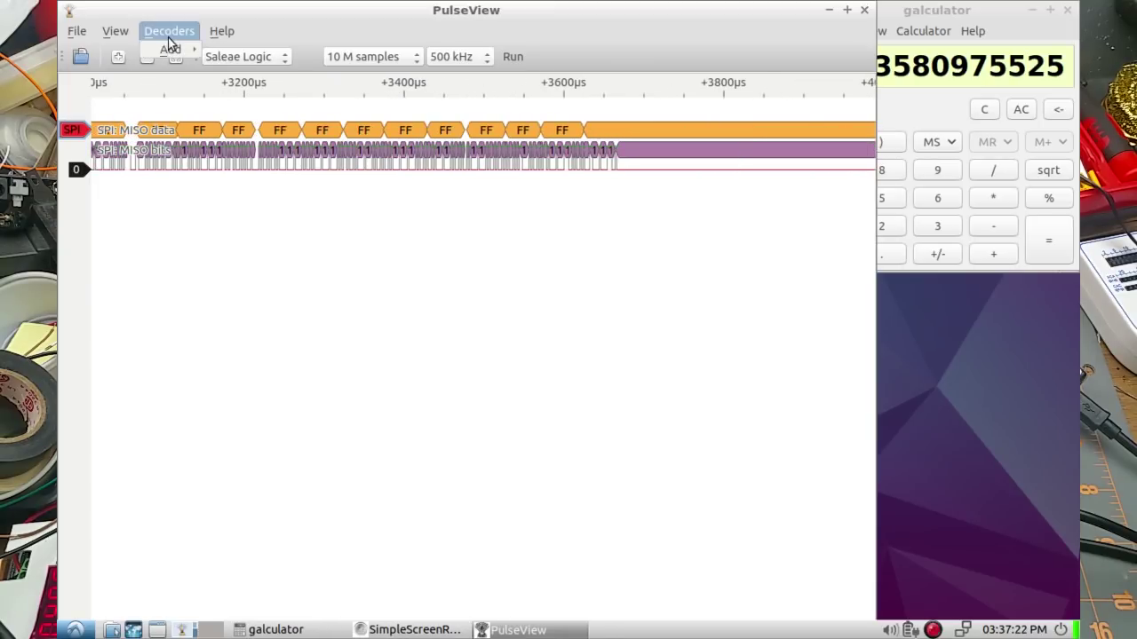
Step: Look through the Decoders menu and close it without adding anything
{"action": "left_click", "coordinate": [169, 35]}
{"action": "mouse_move", "coordinate": [231, 32]}
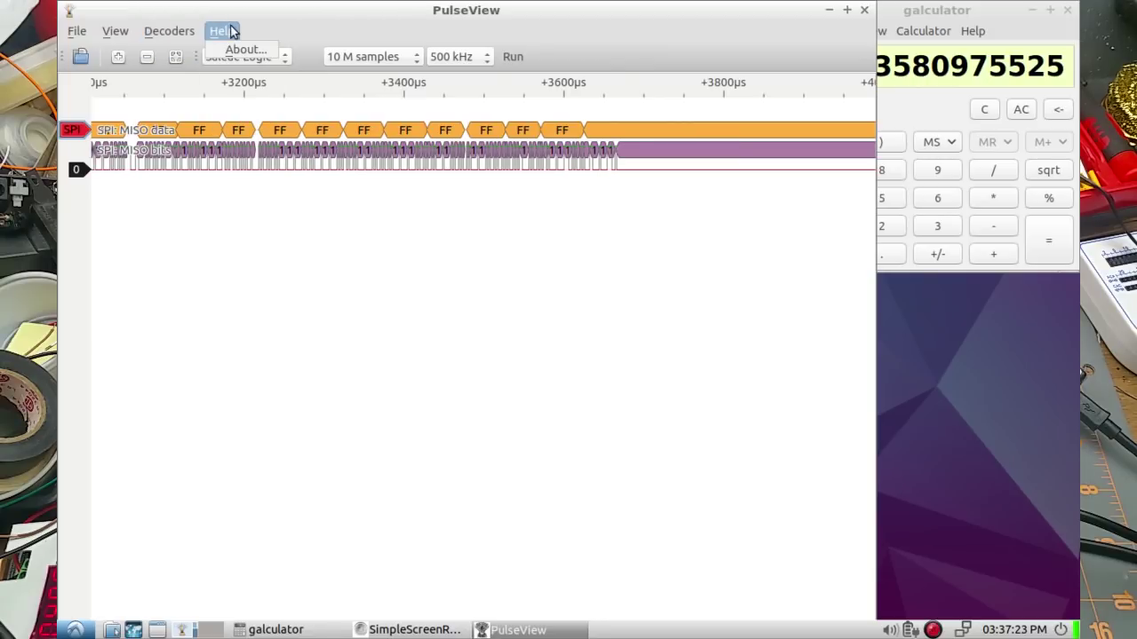
{"action": "left_click", "coordinate": [286, 31]}
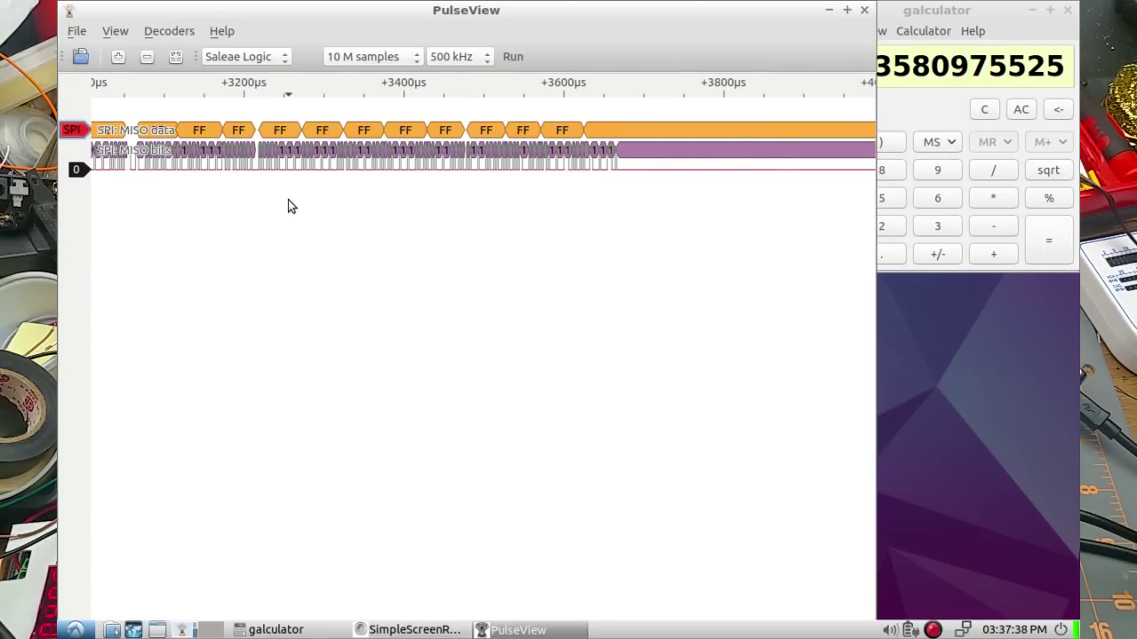
Step: Delete the SPI decoder from the trace
{"action": "scroll", "coordinate": [288, 206], "scroll_direction": "up", "scroll_amount": 7}
{"action": "scroll", "coordinate": [376, 231], "scroll_direction": "down", "scroll_amount": 5}
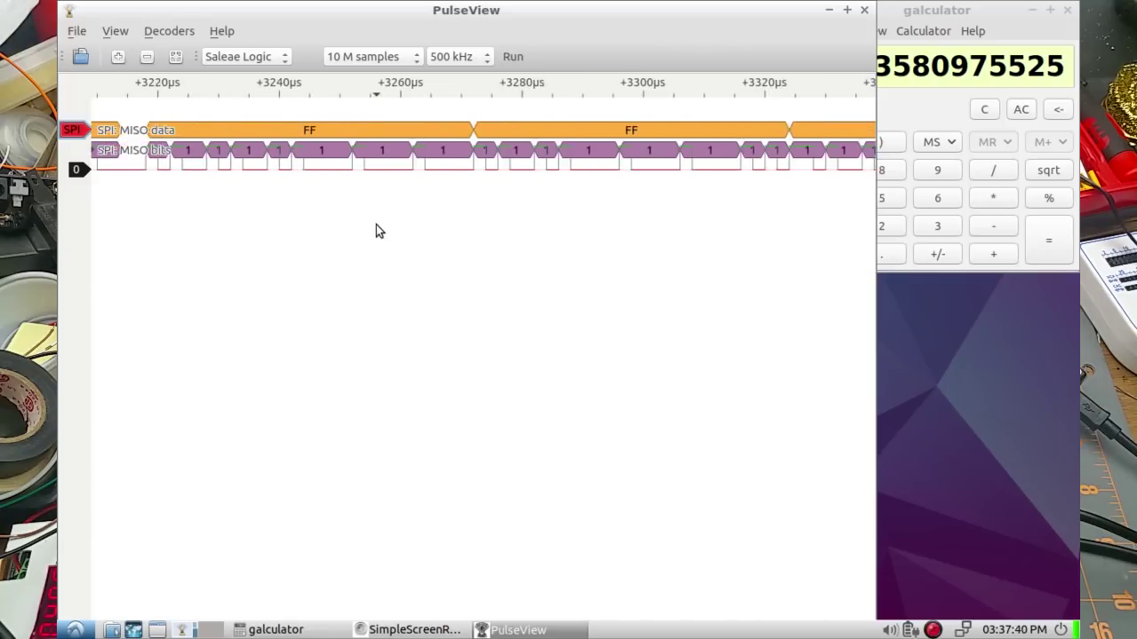
{"action": "right_click", "coordinate": [72, 129]}
{"action": "left_click", "coordinate": [104, 139]}
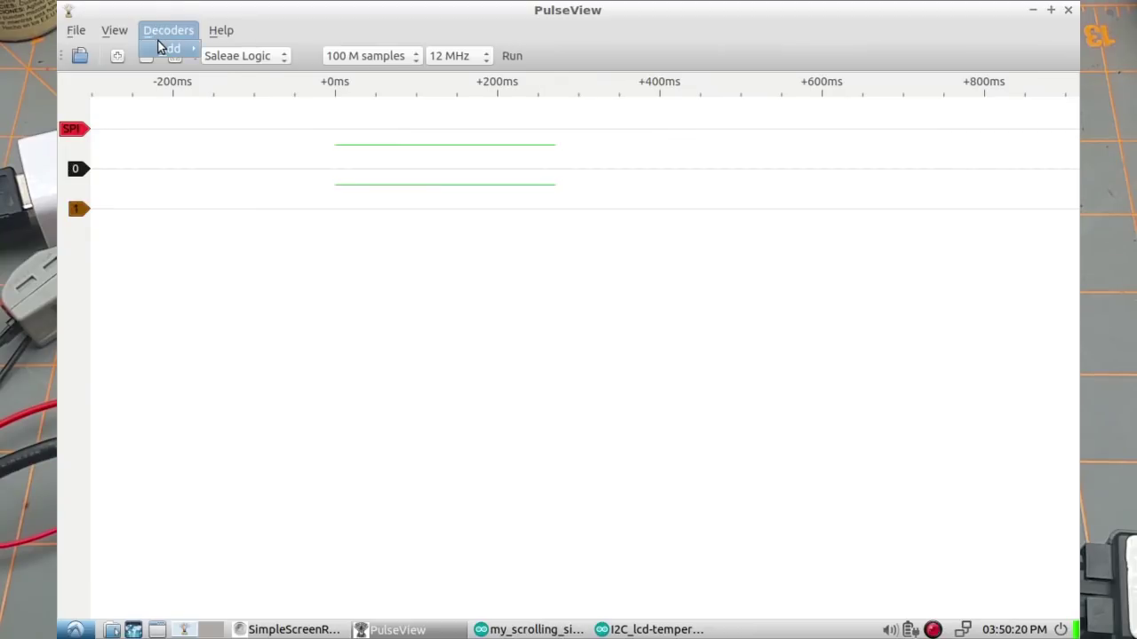
Step: Add an I²C decoder and delete the old SPI decoder
{"action": "left_click", "coordinate": [158, 40]}
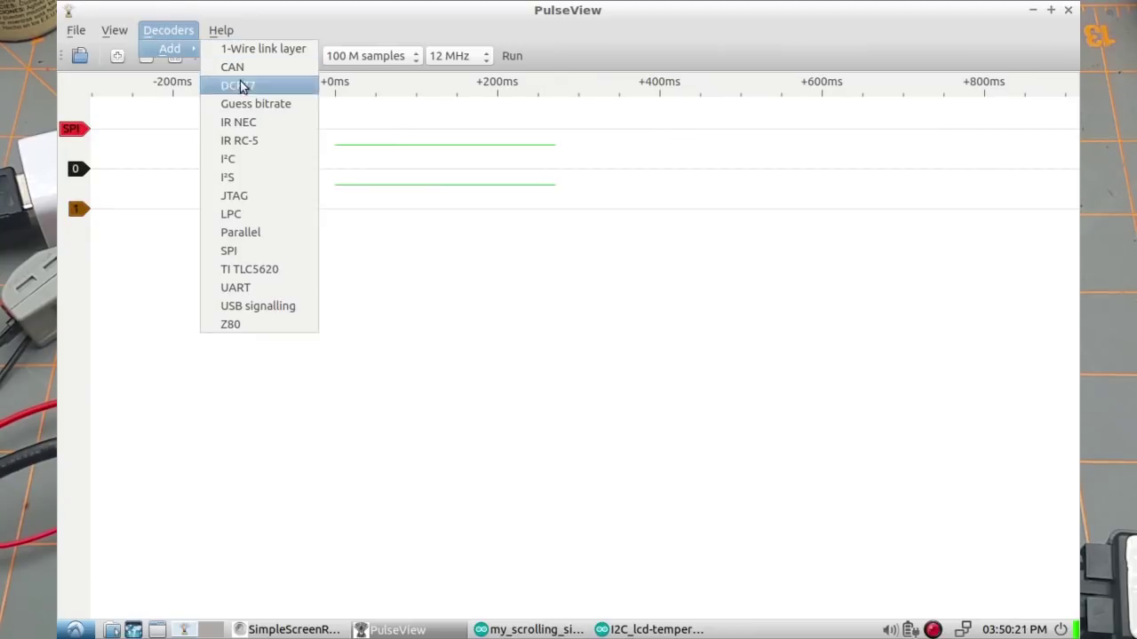
{"action": "left_click", "coordinate": [239, 160]}
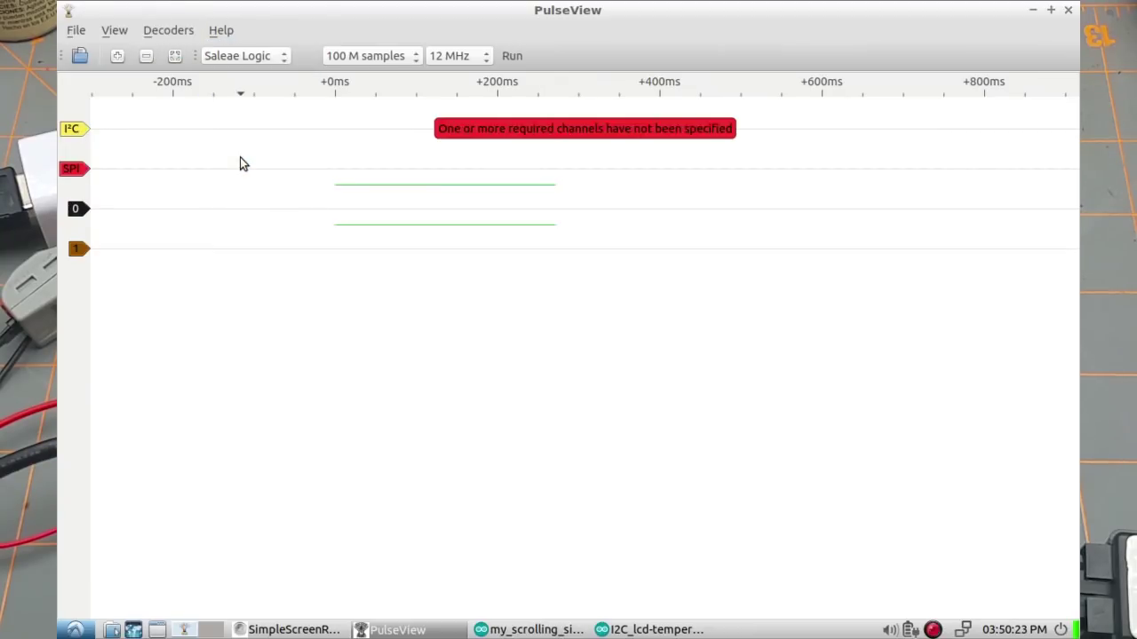
{"action": "right_click", "coordinate": [77, 170]}
{"action": "left_click", "coordinate": [110, 178]}
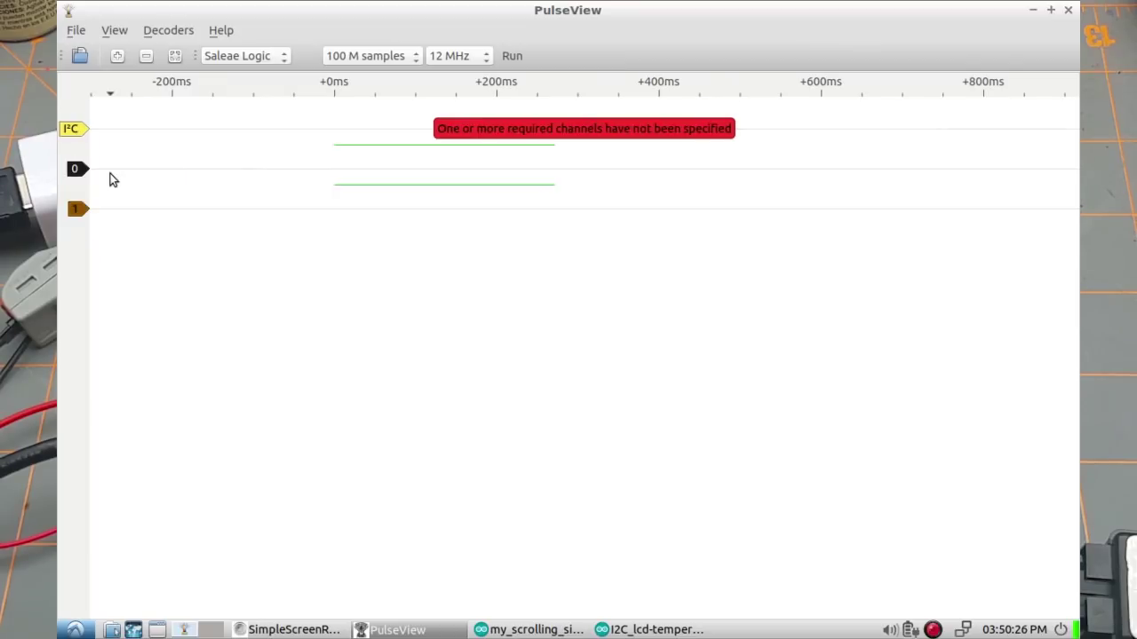
Step: Set the I²C decoder's SCL to channel 0 and SDA to channel 1
{"action": "left_click", "coordinate": [71, 131]}
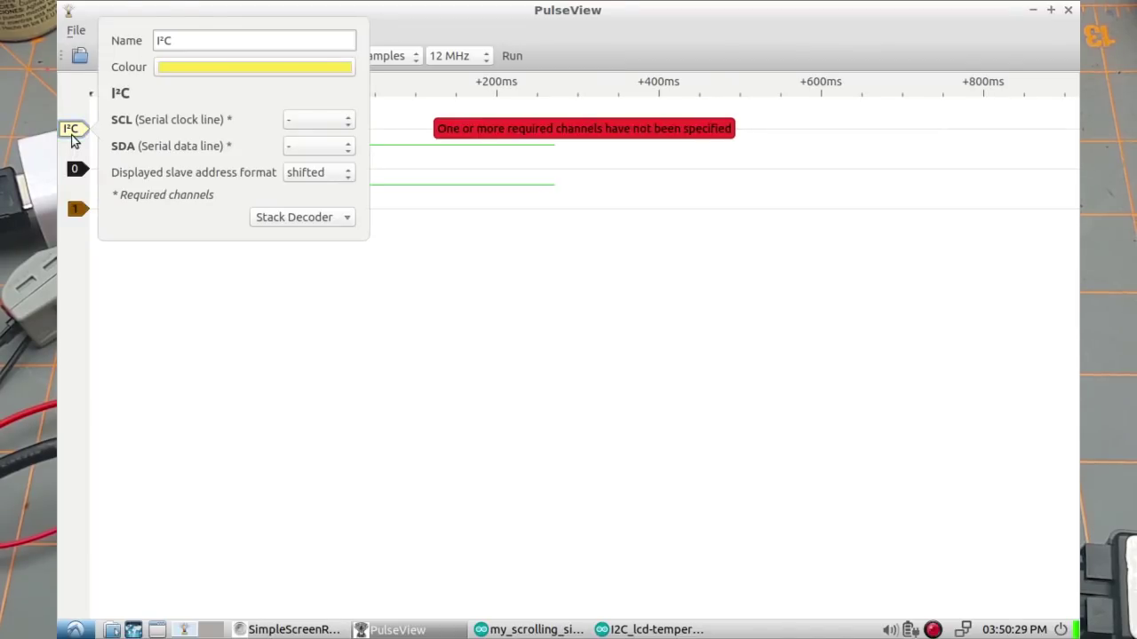
{"action": "left_click", "coordinate": [301, 120]}
{"action": "left_click", "coordinate": [301, 138]}
{"action": "left_click", "coordinate": [302, 150]}
{"action": "left_click", "coordinate": [302, 185]}
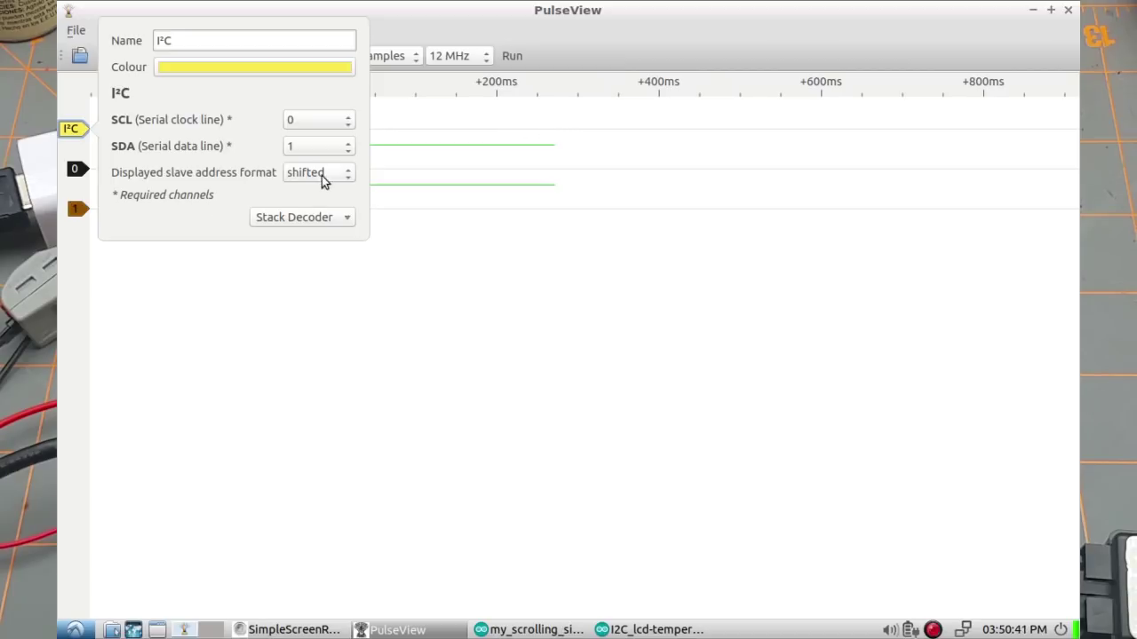
{"action": "left_click", "coordinate": [296, 219]}
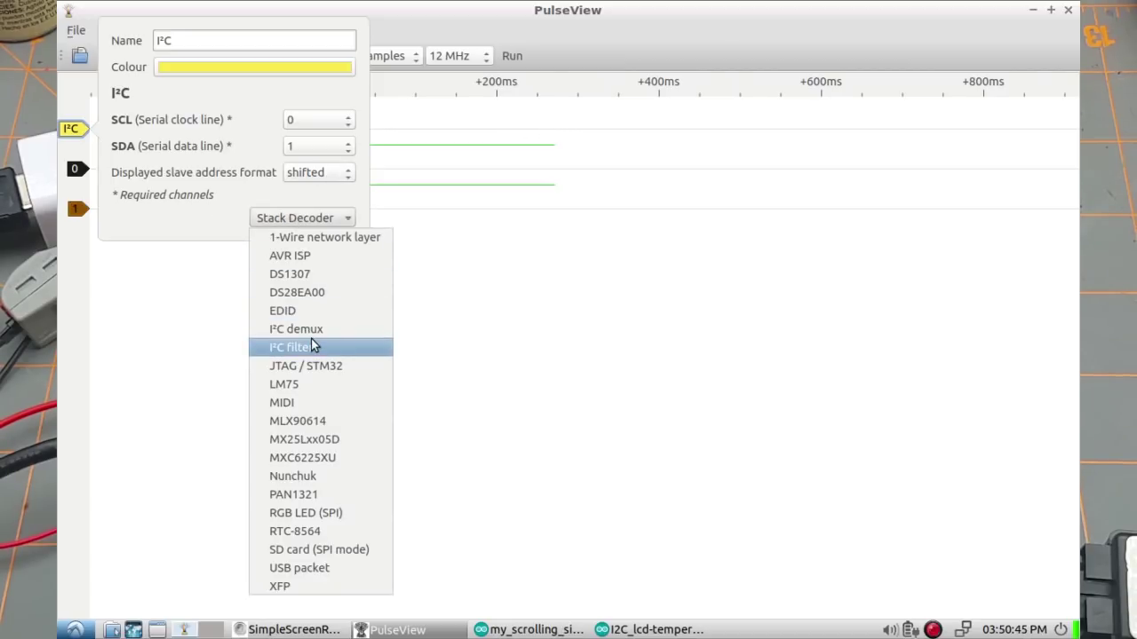
Step: Close the decoder settings, run and stop a fresh capture, and pan to the burst near +640 ms
{"action": "left_click", "coordinate": [282, 92]}
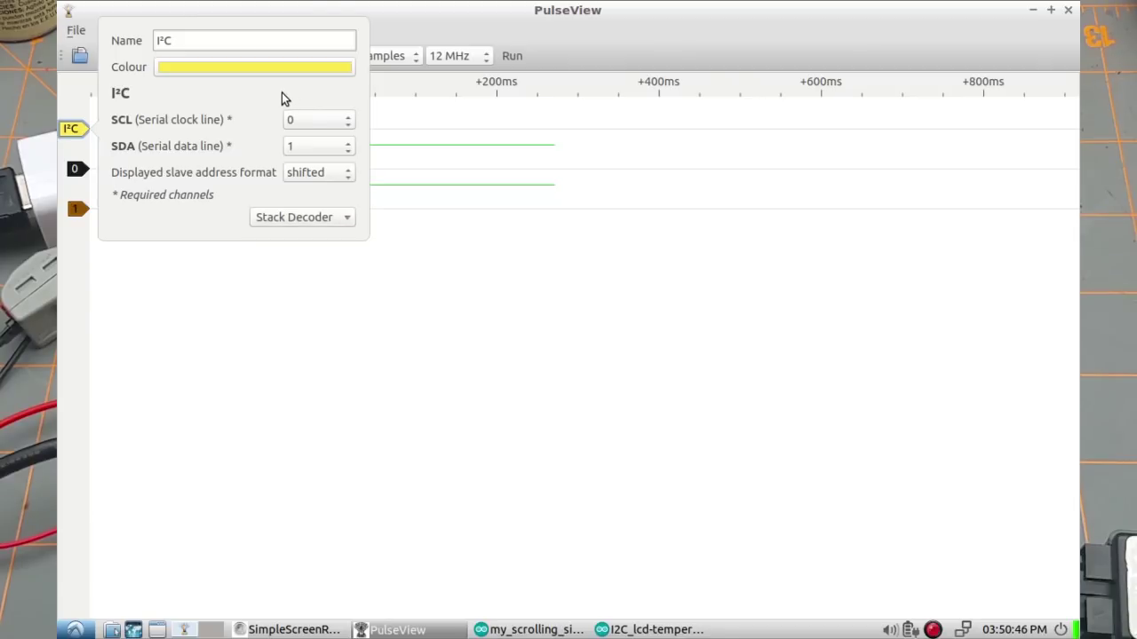
{"action": "left_click", "coordinate": [432, 29]}
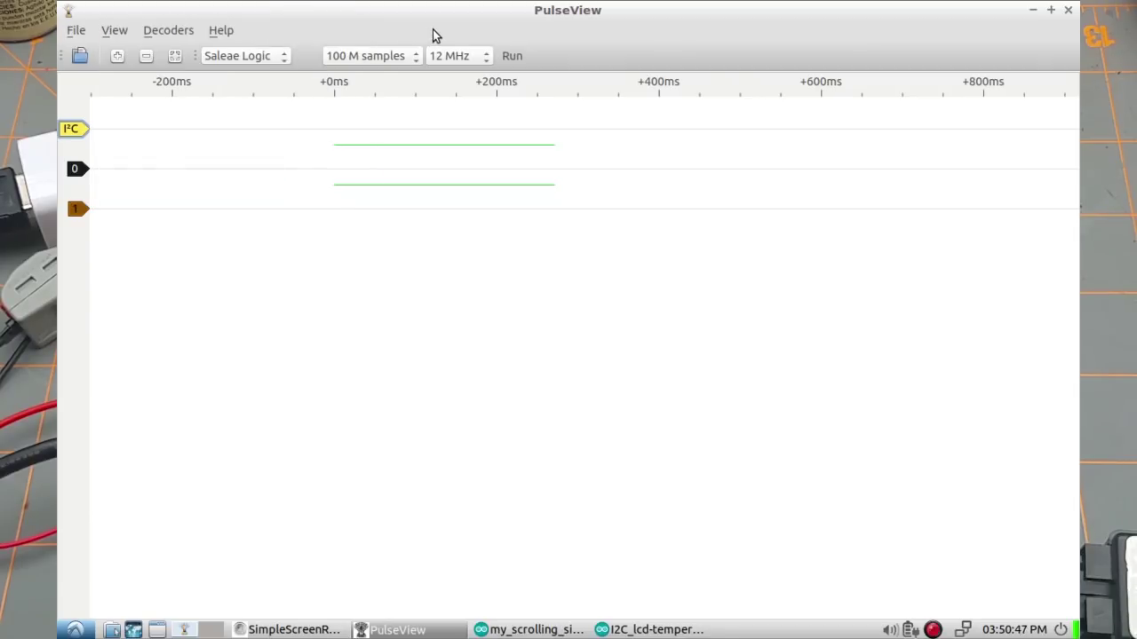
{"action": "left_click", "coordinate": [508, 56]}
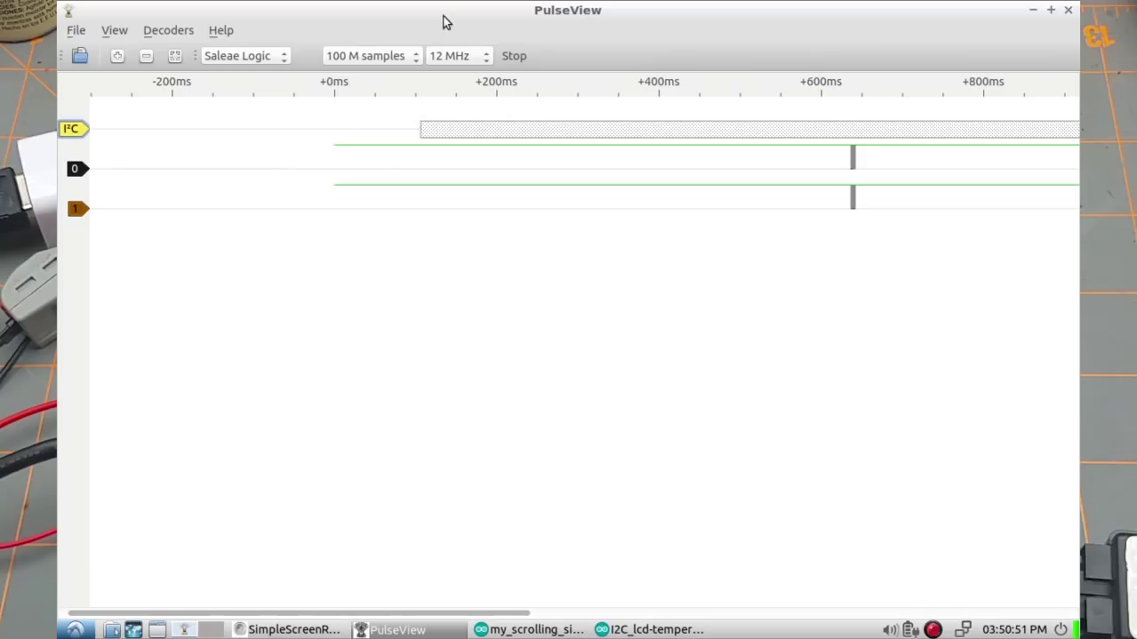
{"action": "left_click", "coordinate": [513, 53]}
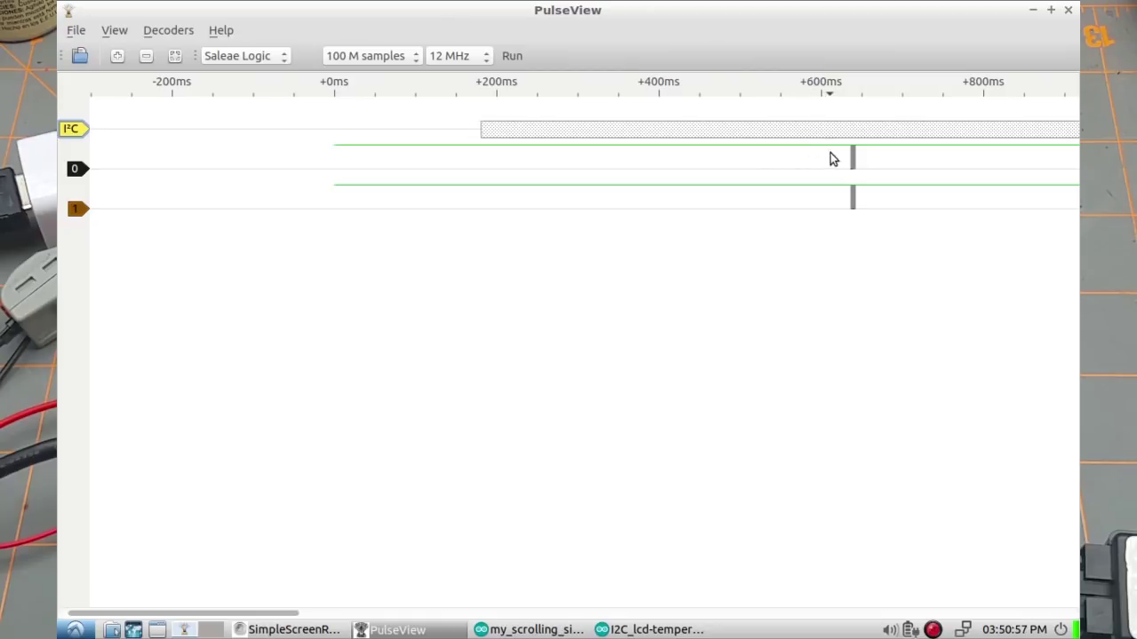
{"action": "mouse_move", "coordinate": [844, 165]}
{"action": "left_mouse_down"}
{"action": "mouse_move", "coordinate": [716, 191]}
{"action": "mouse_move", "coordinate": [370, 199]}
{"action": "mouse_move", "coordinate": [393, 206]}
{"action": "left_mouse_up"}
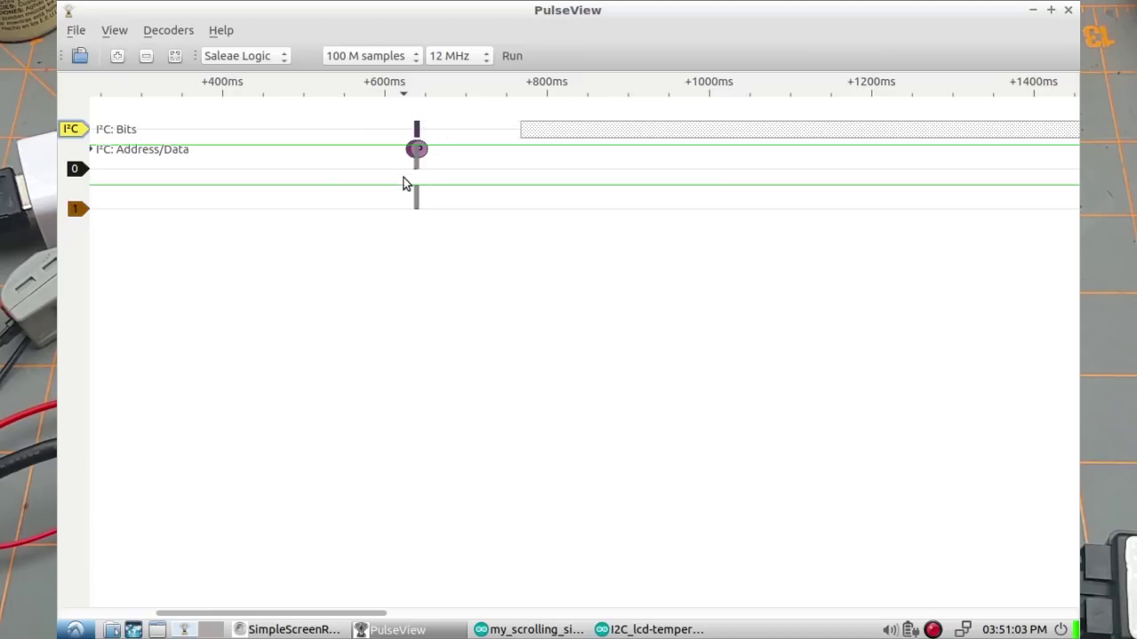
Step: Zoom into the decoded burst to read its Address write: 3F frame
{"action": "scroll", "coordinate": [404, 178], "scroll_direction": "up", "scroll_amount": 4}
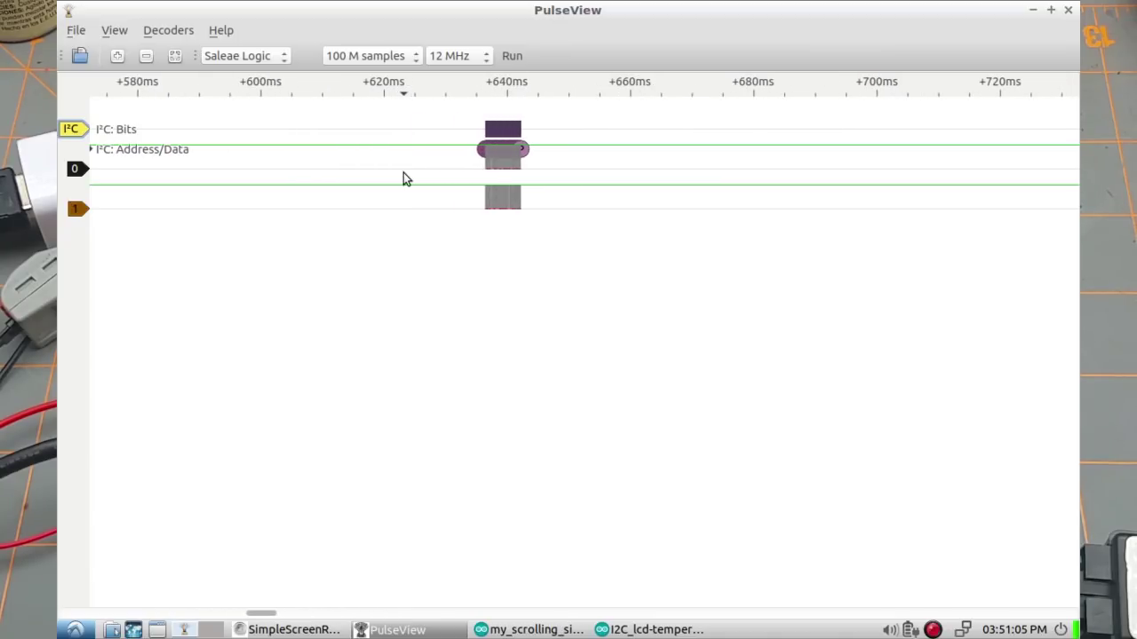
{"action": "scroll", "coordinate": [500, 236], "scroll_direction": "up", "scroll_amount": 5}
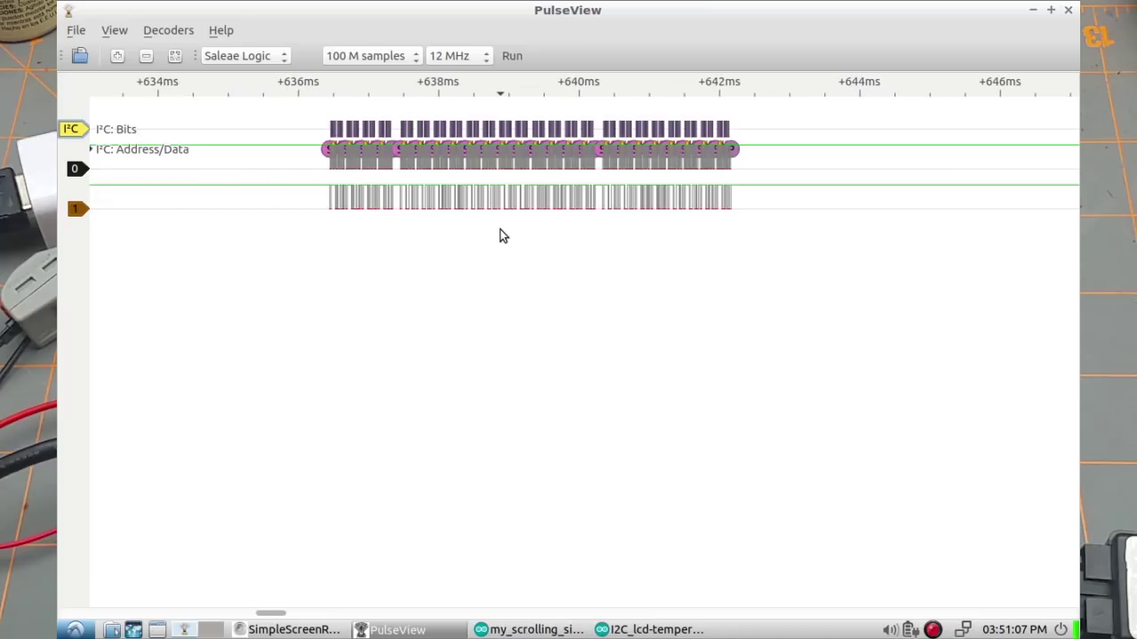
{"action": "scroll", "coordinate": [376, 314], "scroll_direction": "up", "scroll_amount": 1}
{"action": "scroll", "coordinate": [320, 322], "scroll_direction": "up", "scroll_amount": 3}
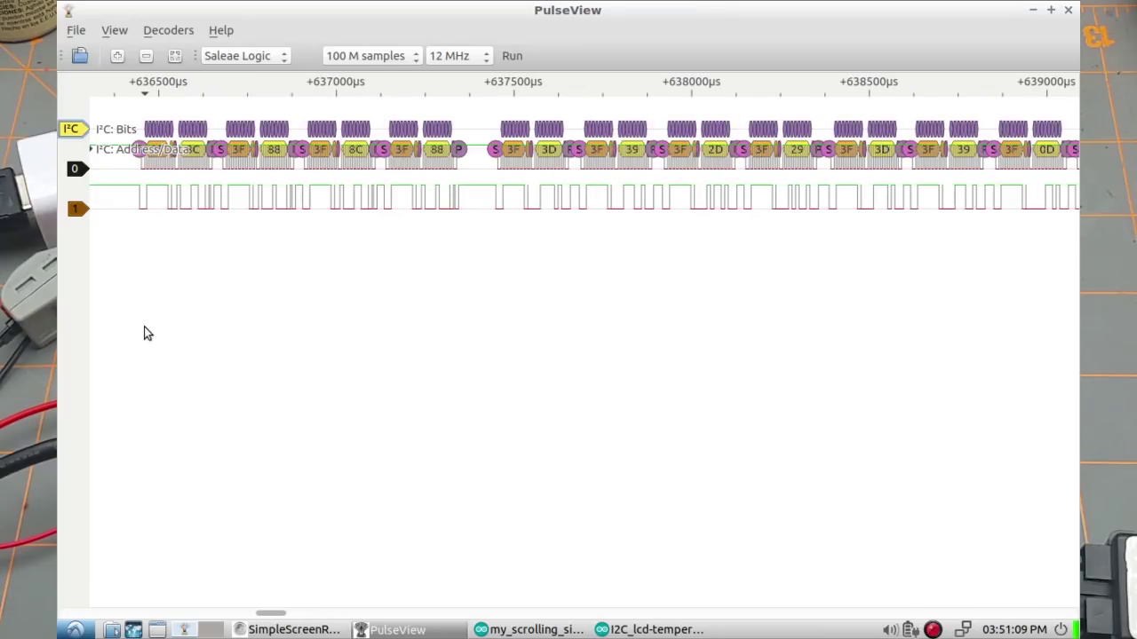
{"action": "scroll", "coordinate": [148, 333], "scroll_direction": "up", "scroll_amount": 3}
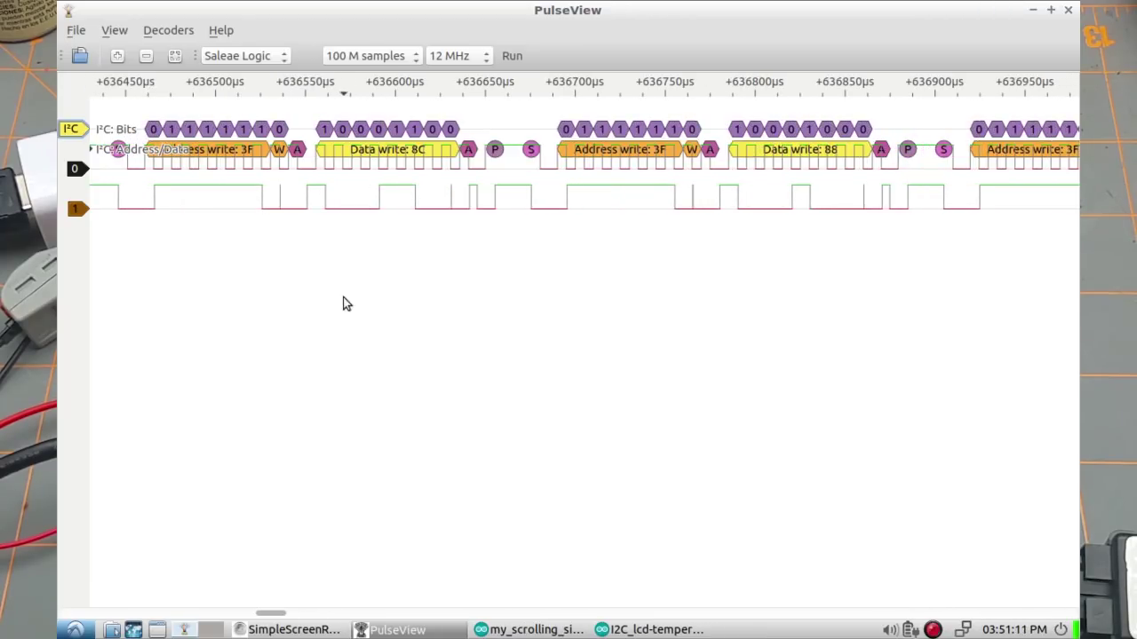
Step: Pan across the later decoded data bytes, then switch to the I2C_lcd-temperature sketch in Arduino IDE
{"action": "left_click_drag", "start_coordinate": [346, 304], "coordinate": [442, 327]}
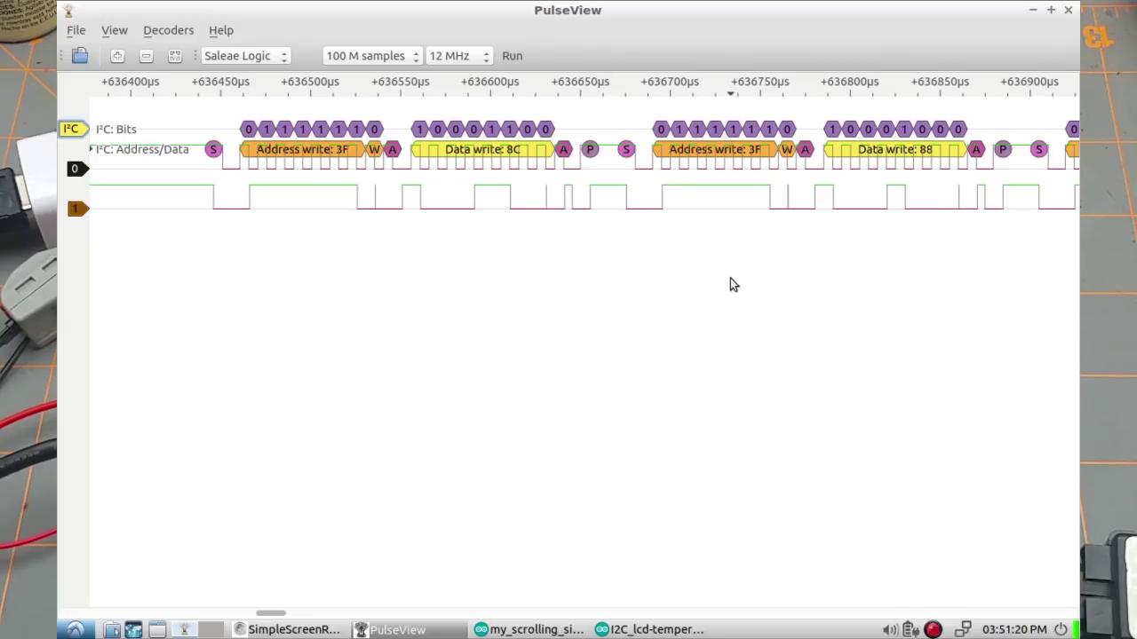
{"action": "scroll", "coordinate": [730, 278], "scroll_direction": "down", "scroll_amount": 1}
{"action": "left_click_drag", "start_coordinate": [867, 281], "coordinate": [601, 272]}
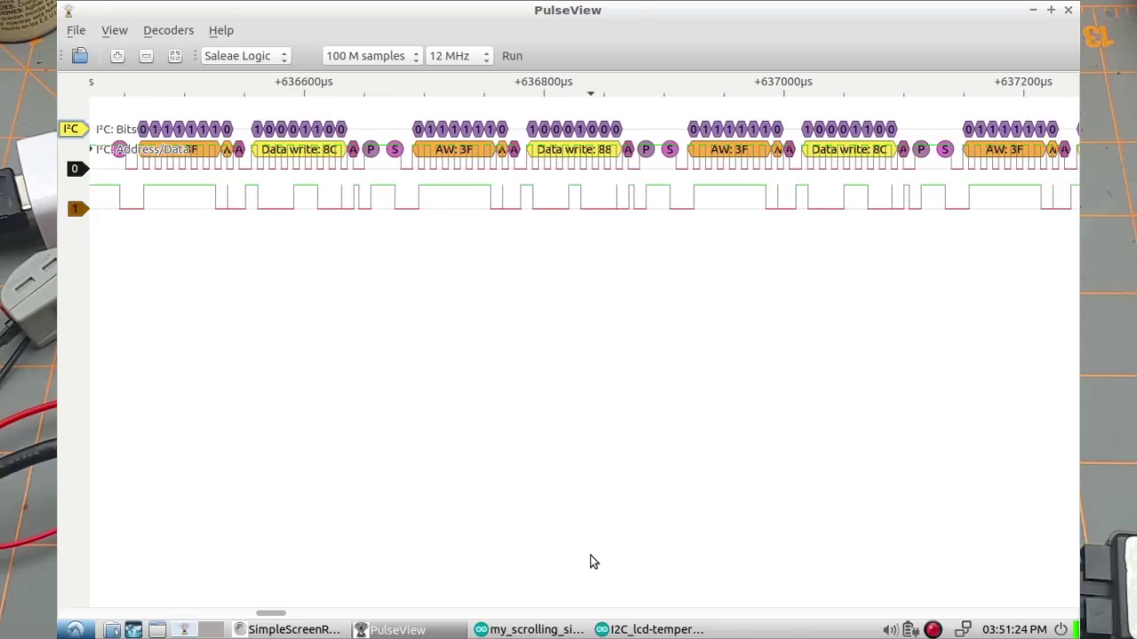
{"action": "left_click", "coordinate": [641, 629]}
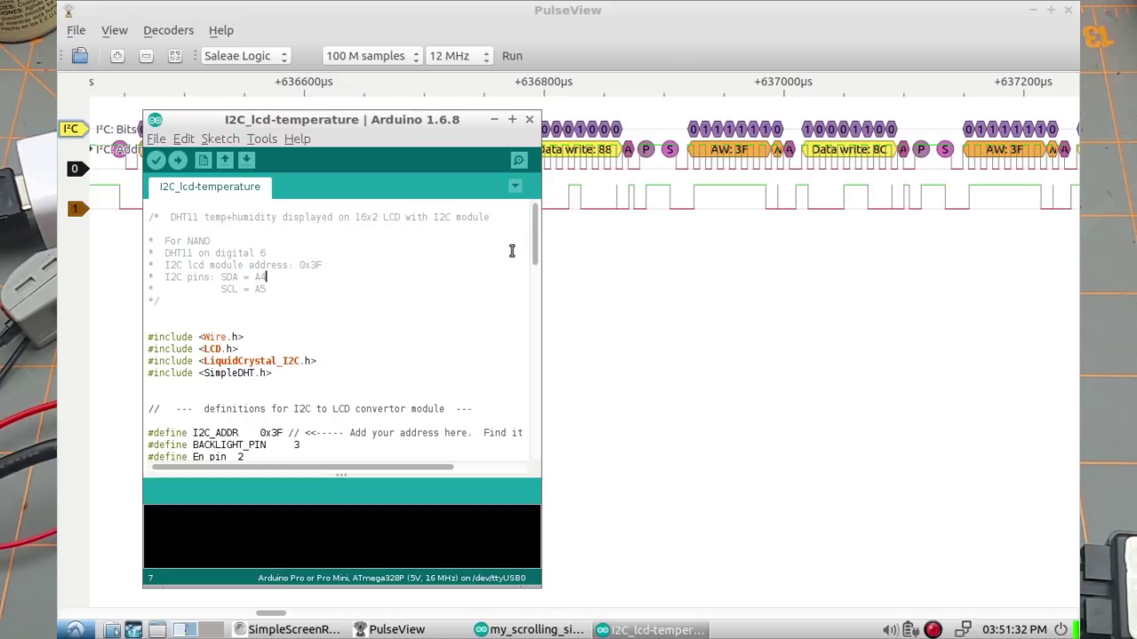
Step: Back in PulseView, pan through the early address 3F writes past the Data write: 88 frame
{"action": "left_click", "coordinate": [617, 264]}
{"action": "left_click_drag", "start_coordinate": [300, 285], "coordinate": [427, 285]}
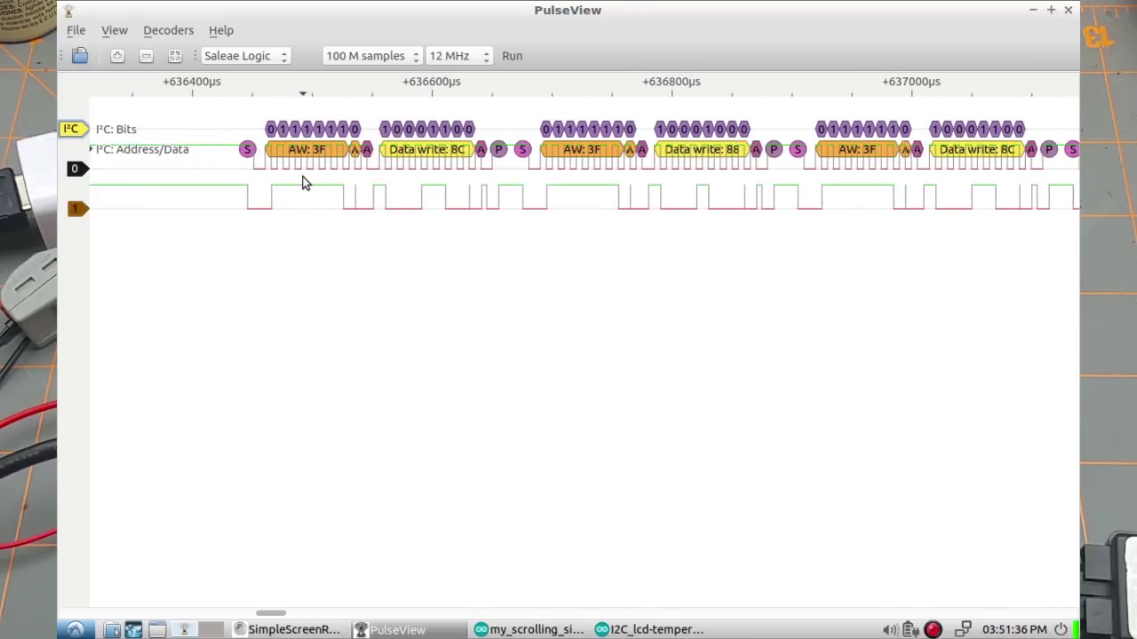
{"action": "scroll", "coordinate": [302, 182], "scroll_direction": "up", "scroll_amount": 2}
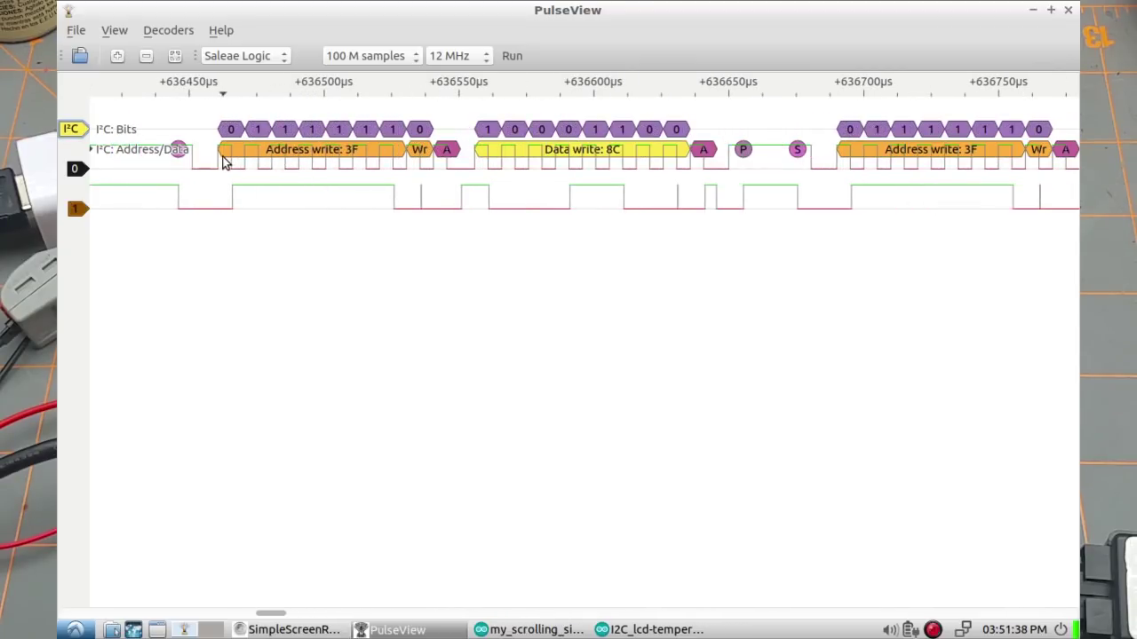
{"action": "mouse_move", "coordinate": [230, 217]}
{"action": "left_mouse_down"}
{"action": "mouse_move", "coordinate": [278, 242]}
{"action": "mouse_move", "coordinate": [350, 246]}
{"action": "left_mouse_up"}
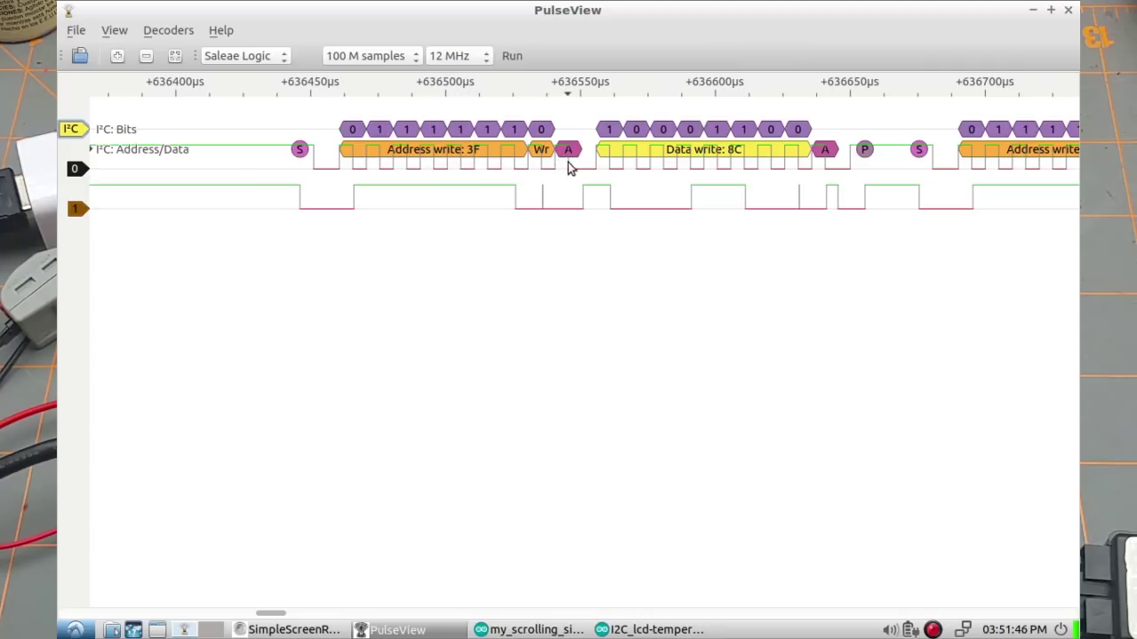
{"action": "left_click_drag", "start_coordinate": [573, 168], "coordinate": [347, 171]}
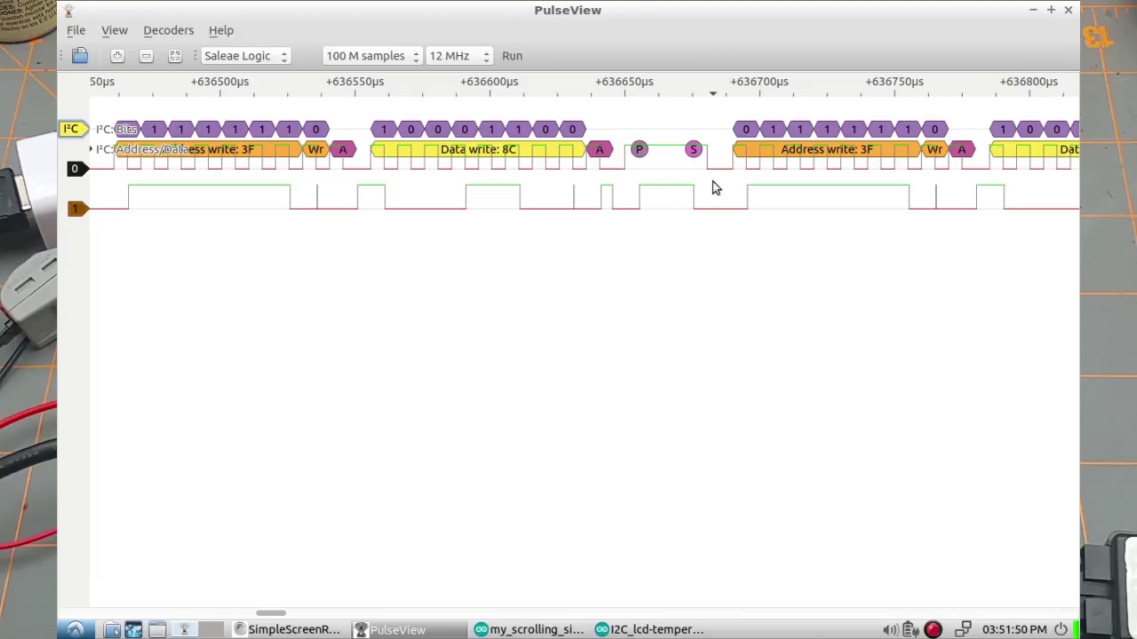
{"action": "left_click_drag", "start_coordinate": [714, 184], "coordinate": [477, 200]}
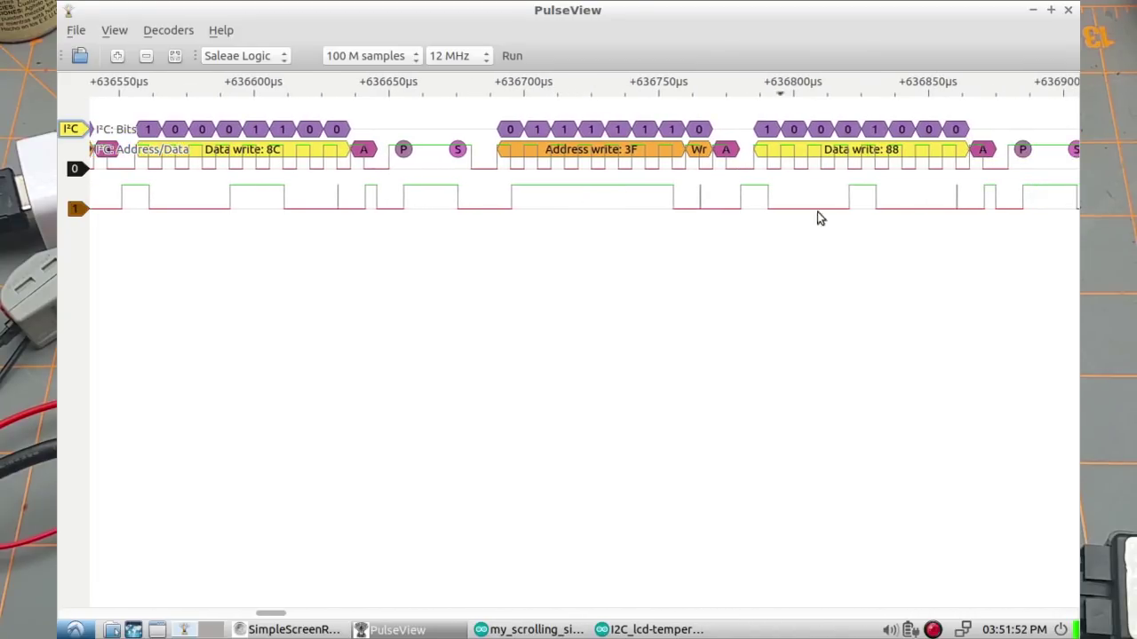
{"action": "scroll", "coordinate": [933, 223], "scroll_direction": "up", "scroll_amount": 1}
{"action": "left_click_drag", "start_coordinate": [934, 223], "coordinate": [598, 255]}
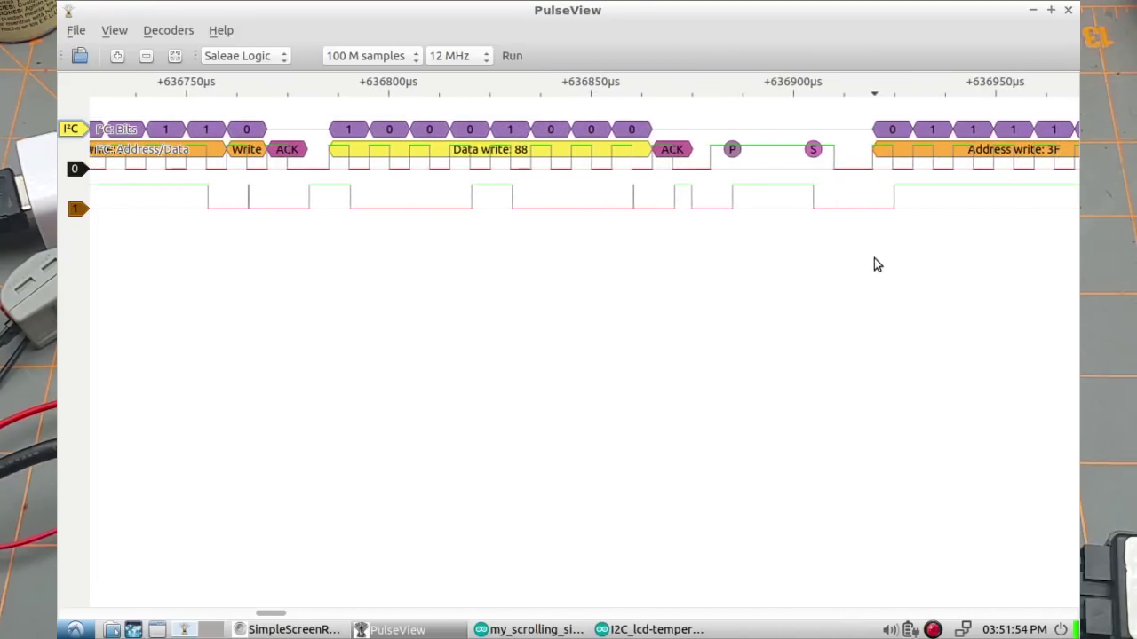
{"action": "left_click_drag", "start_coordinate": [806, 267], "coordinate": [201, 276]}
Step: Zoom out and pan ahead to the address 3F writes near +637000 µs and +638400 µs
{"action": "scroll", "coordinate": [780, 254], "scroll_direction": "down", "scroll_amount": 3}
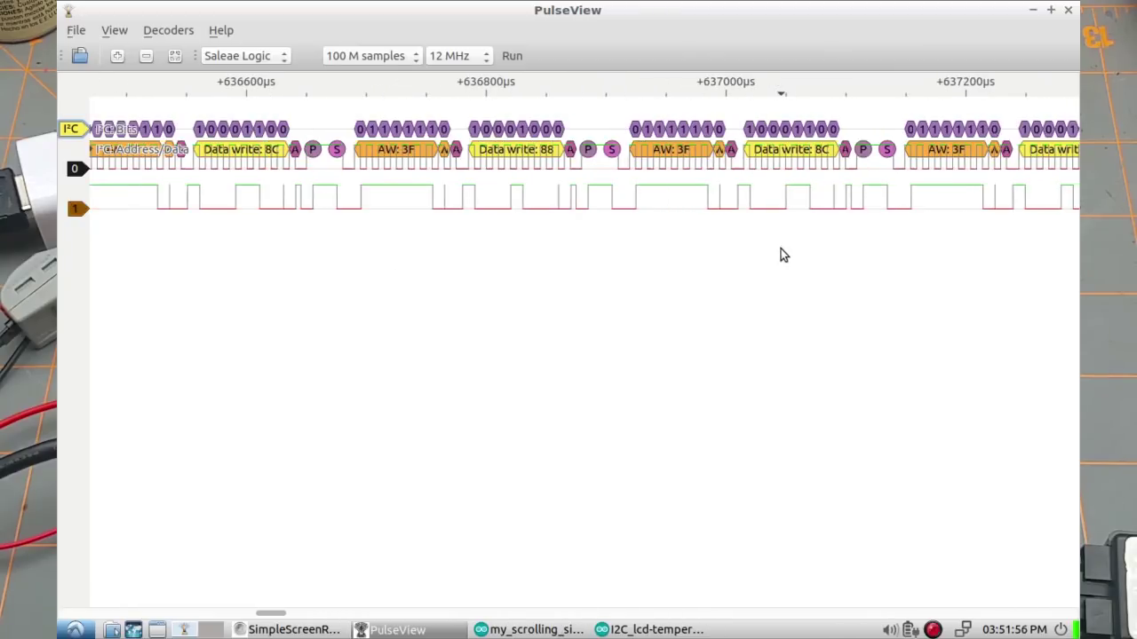
{"action": "scroll", "coordinate": [387, 273], "scroll_direction": "down", "scroll_amount": 1}
{"action": "left_click_drag", "start_coordinate": [745, 257], "coordinate": [559, 271]}
{"action": "left_click_drag", "start_coordinate": [678, 275], "coordinate": [578, 299]}
{"action": "left_click_drag", "start_coordinate": [683, 296], "coordinate": [212, 293]}
{"action": "left_click_drag", "start_coordinate": [623, 292], "coordinate": [278, 325]}
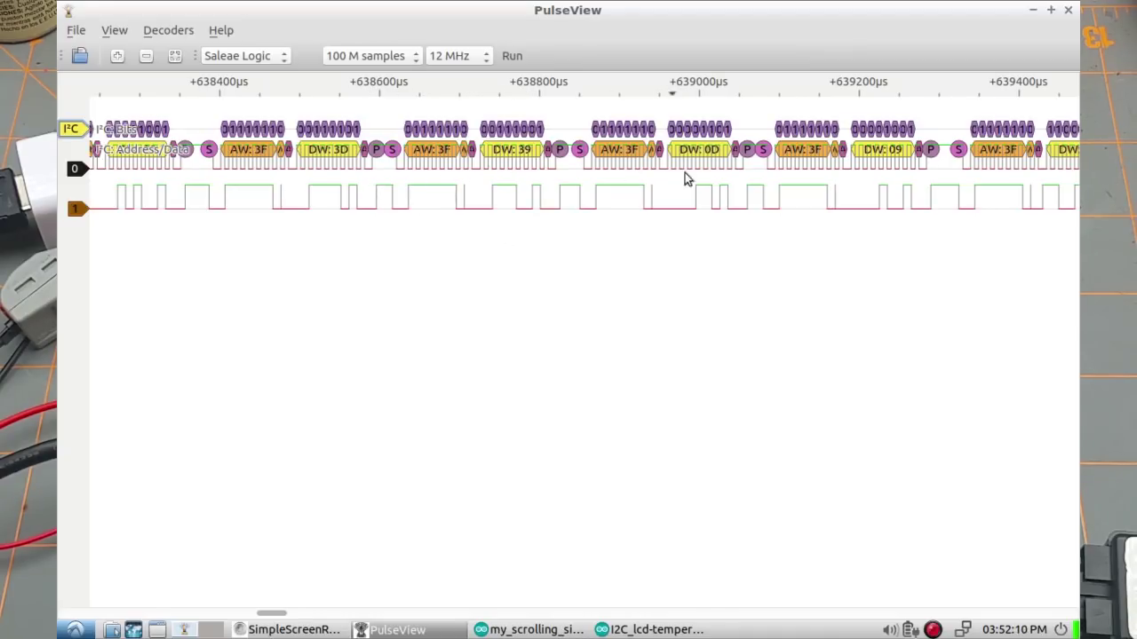
Step: Return to the start of the burst and step through its first address and data writes (8C, 88)
{"action": "scroll", "coordinate": [639, 272], "scroll_direction": "up", "scroll_amount": 3}
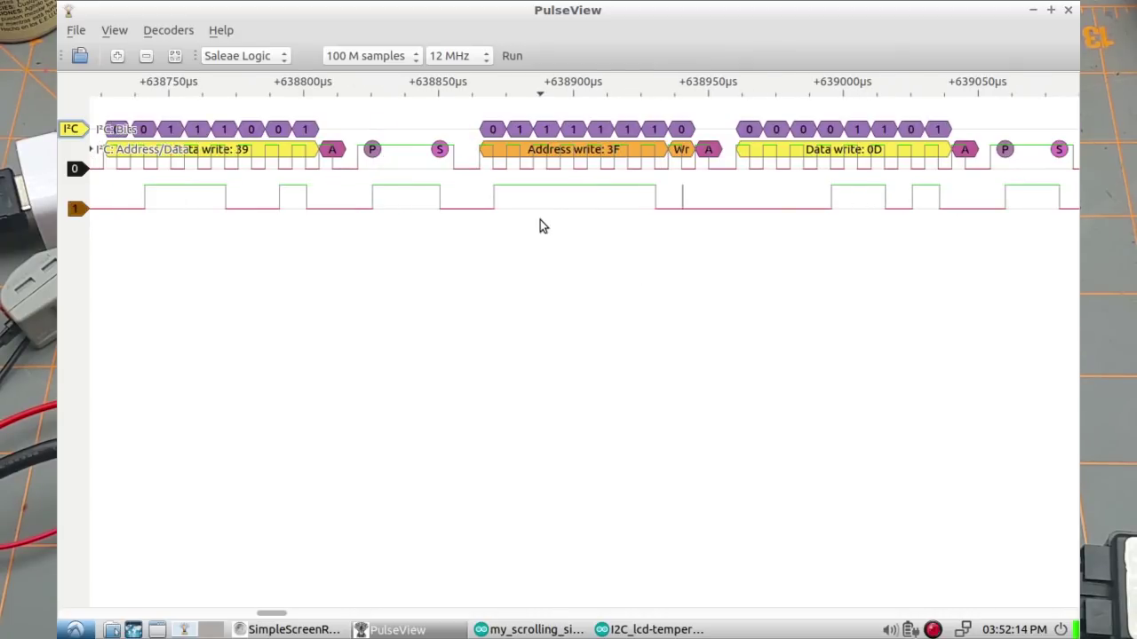
{"action": "scroll", "coordinate": [540, 219], "scroll_direction": "down", "scroll_amount": 8}
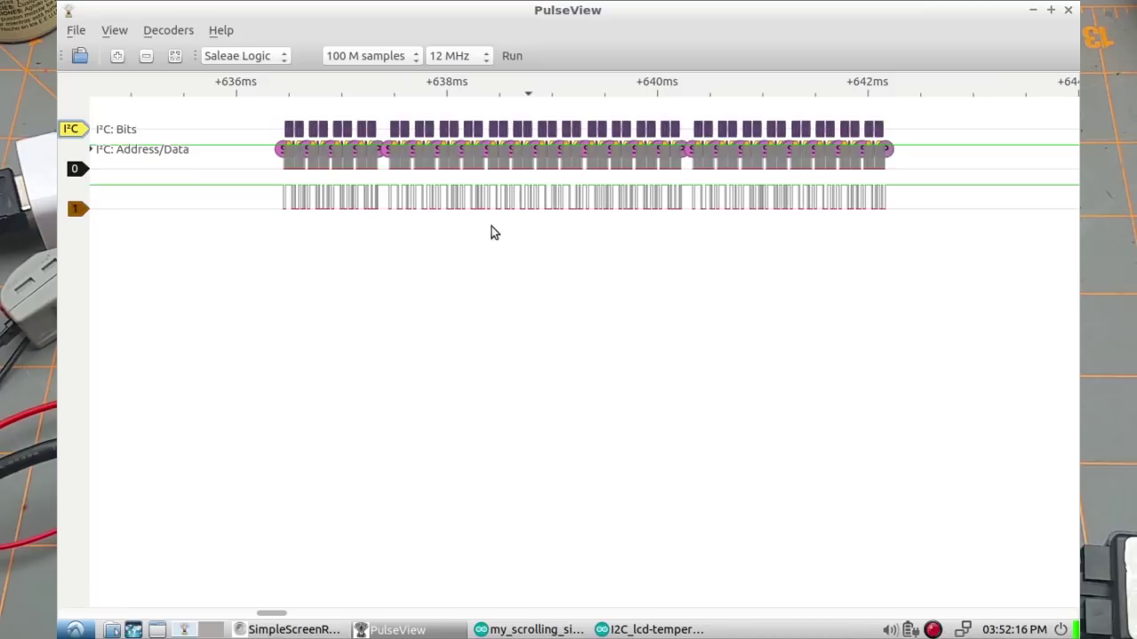
{"action": "left_click_drag", "start_coordinate": [448, 264], "coordinate": [615, 268]}
{"action": "scroll", "coordinate": [484, 293], "scroll_direction": "up", "scroll_amount": 5}
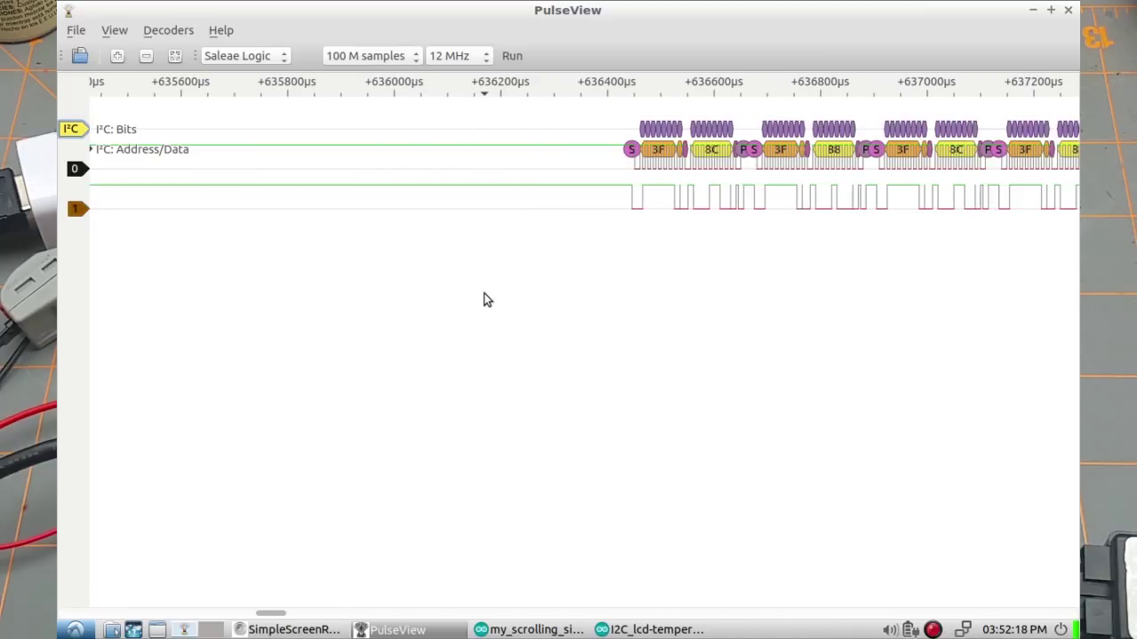
{"action": "scroll", "coordinate": [701, 322], "scroll_direction": "up", "scroll_amount": 3}
{"action": "left_click_drag", "start_coordinate": [729, 335], "coordinate": [503, 329]}
{"action": "scroll", "coordinate": [568, 336], "scroll_direction": "down", "scroll_amount": 2}
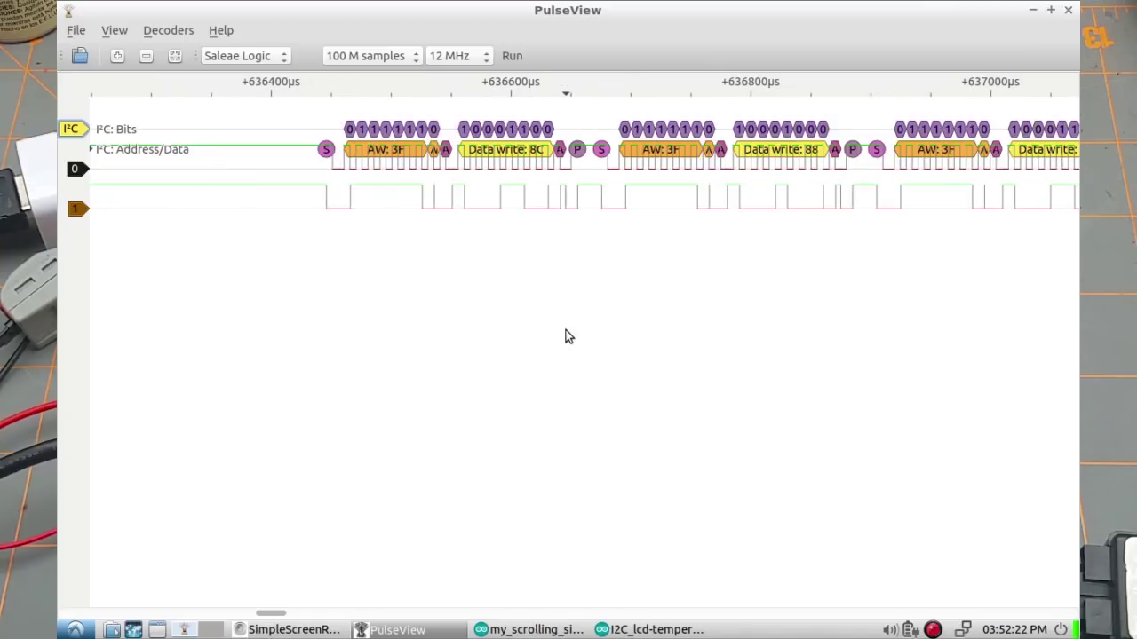
{"action": "left_click_drag", "start_coordinate": [632, 336], "coordinate": [546, 336]}
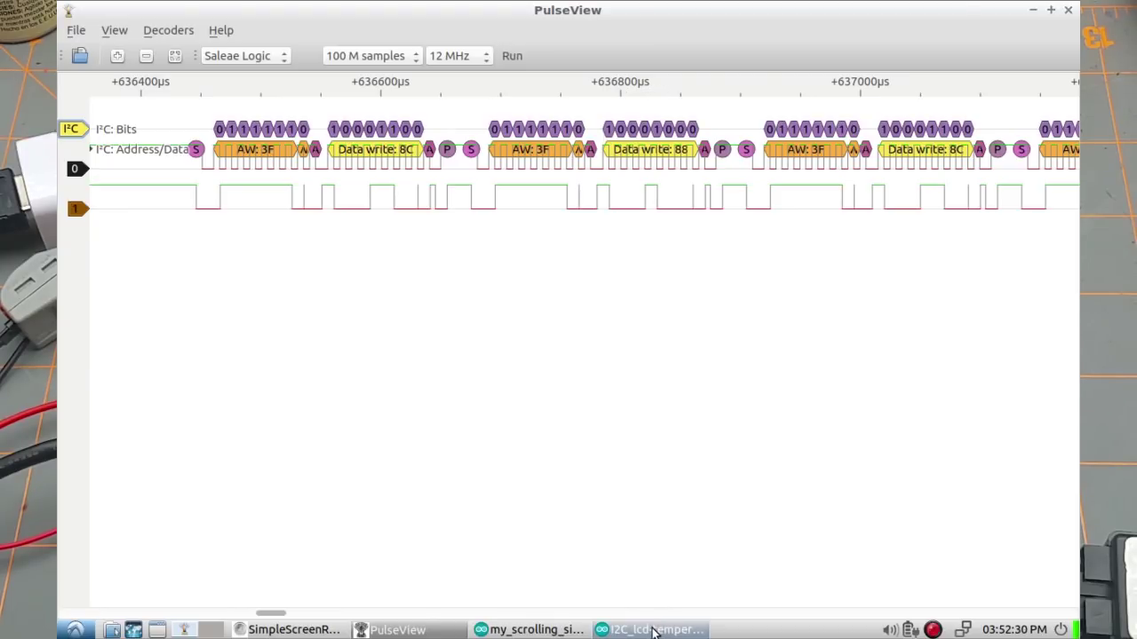
Step: Switch to the I2C_lcd-temperature sketch and scroll down through loop() to the delay(1000) line
{"action": "left_click", "coordinate": [653, 631]}
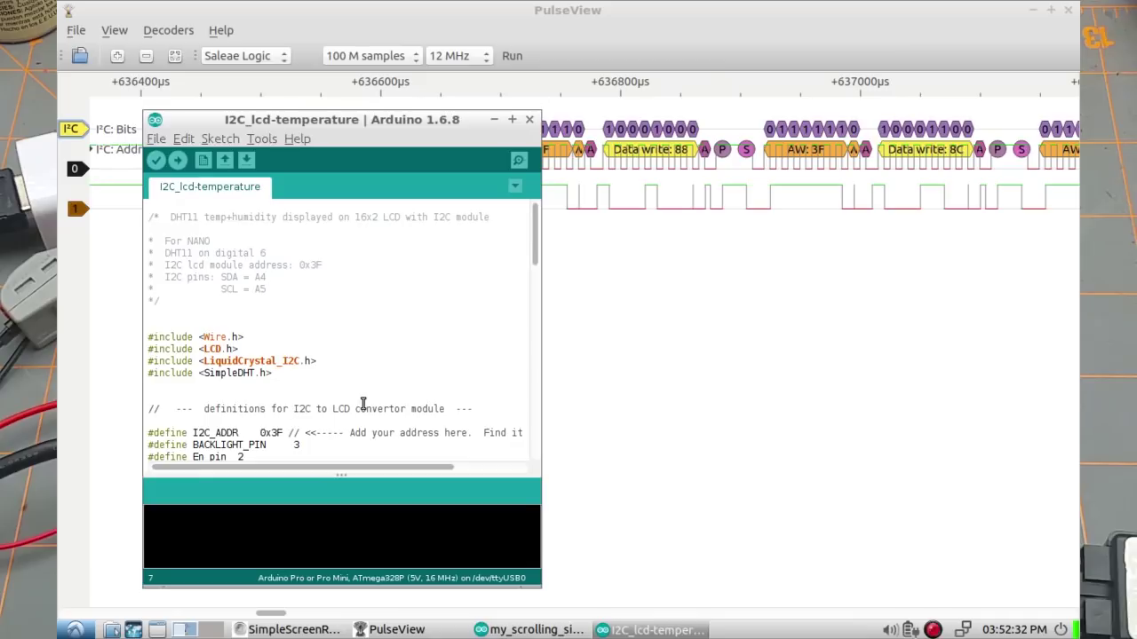
{"action": "scroll", "coordinate": [445, 346], "scroll_direction": "down", "scroll_amount": 5}
{"action": "scroll", "coordinate": [445, 346], "scroll_direction": "down", "scroll_amount": 11}
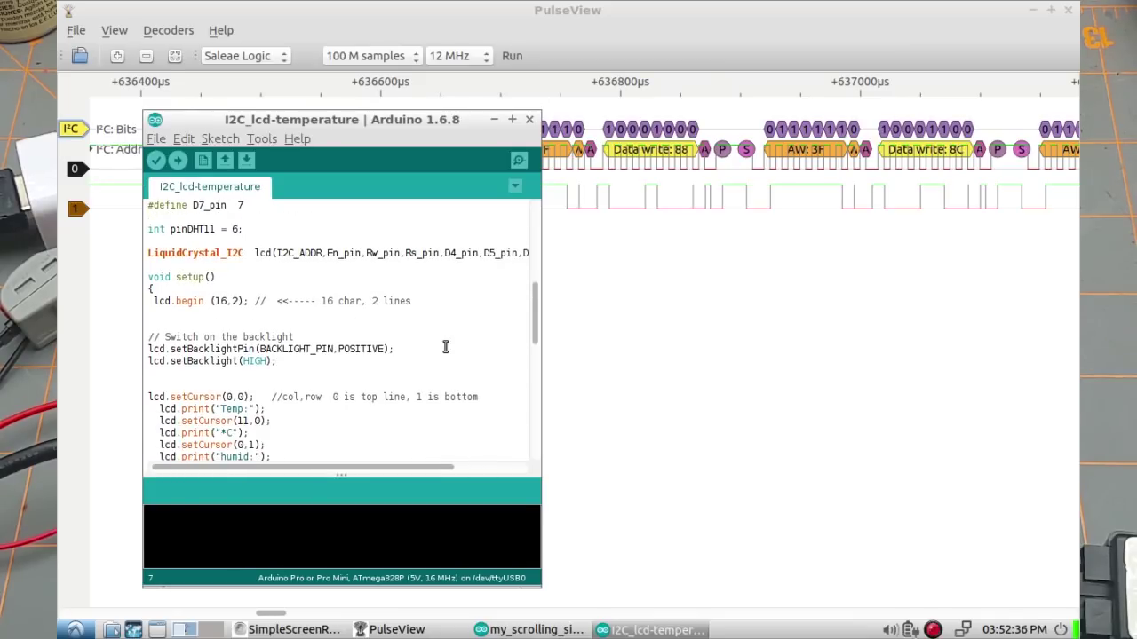
{"action": "scroll", "coordinate": [445, 347], "scroll_direction": "down", "scroll_amount": 5}
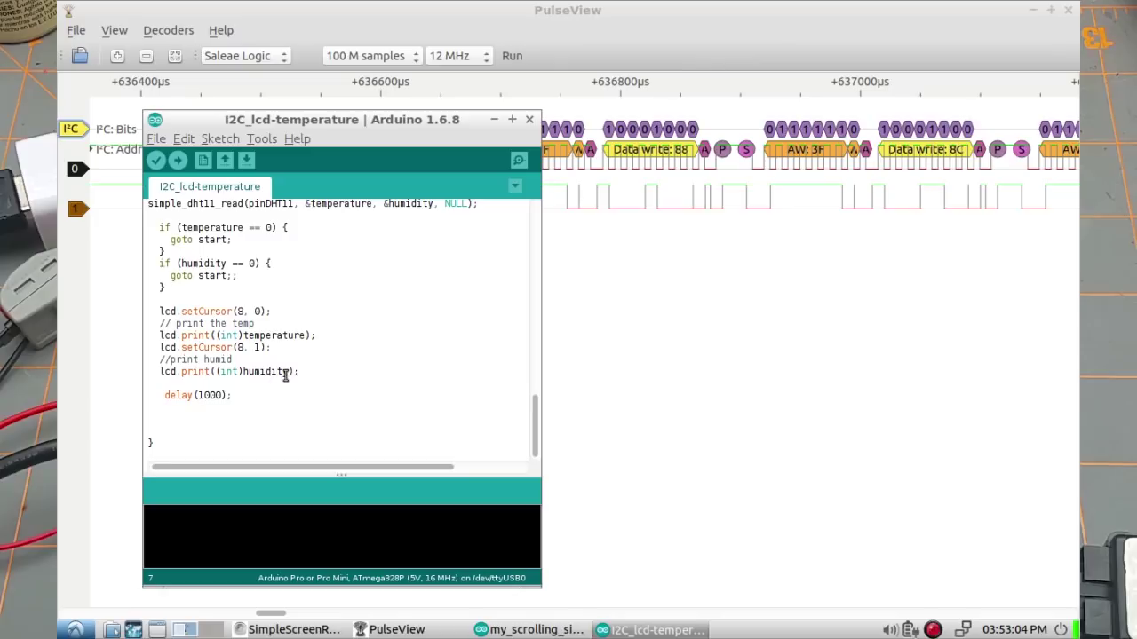
Step: In PulseView, zoom out to the 500 ms scale with three LCD update bursts centred
{"action": "left_click", "coordinate": [628, 277]}
{"action": "scroll", "coordinate": [770, 257], "scroll_direction": "down", "scroll_amount": 4}
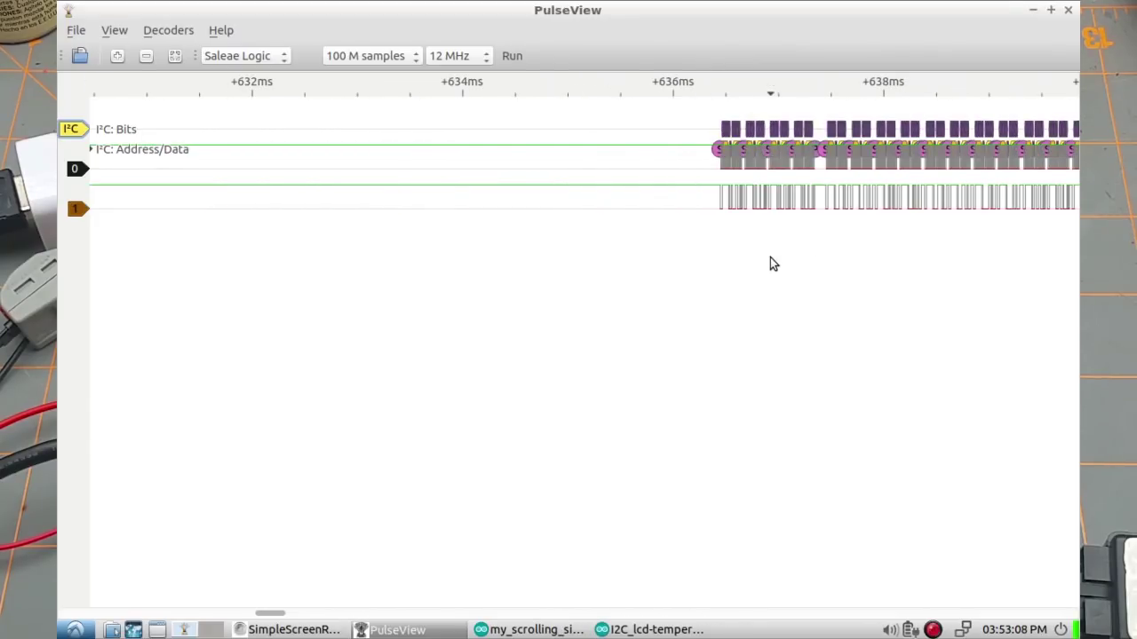
{"action": "left_click_drag", "start_coordinate": [769, 261], "coordinate": [536, 282]}
{"action": "scroll", "coordinate": [524, 286], "scroll_direction": "down", "scroll_amount": 5}
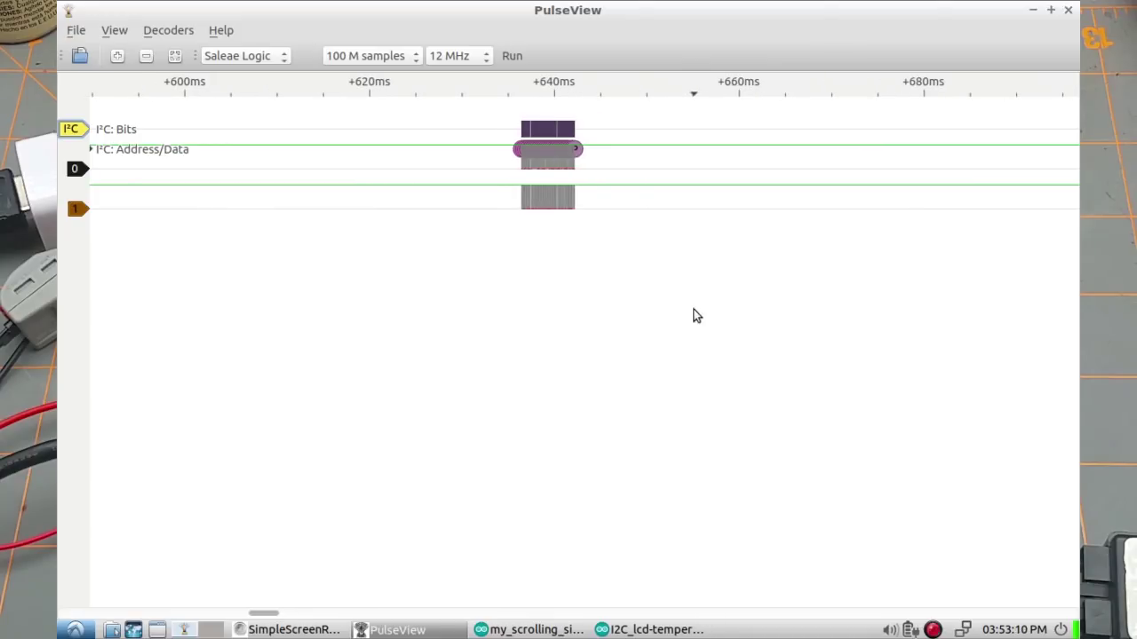
{"action": "scroll", "coordinate": [693, 310], "scroll_direction": "down", "scroll_amount": 8}
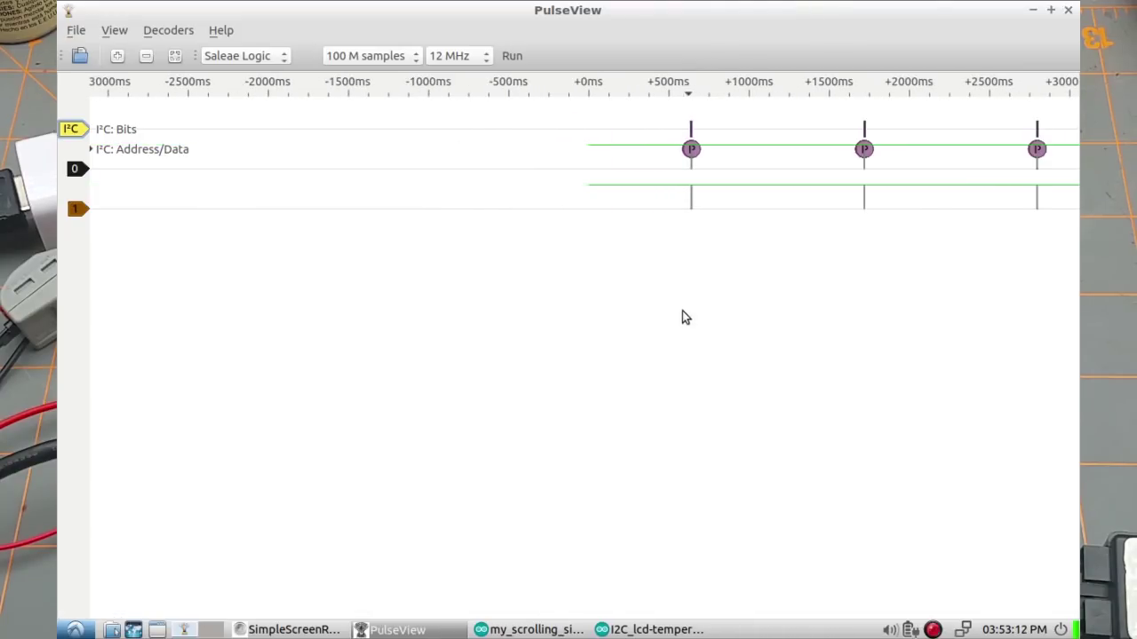
{"action": "left_click_drag", "start_coordinate": [681, 317], "coordinate": [471, 299]}
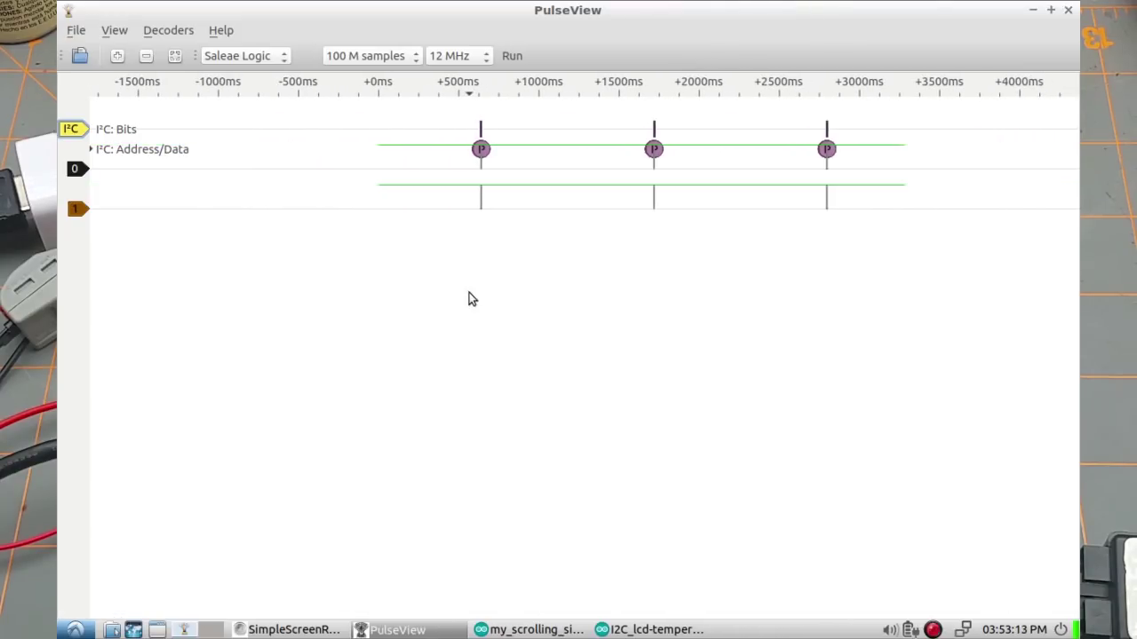
Step: Show the time cursors and place them on two adjacent bursts, +637.63 ms to +1715.02 ms (~1077 ms)
{"action": "left_click", "coordinate": [133, 30]}
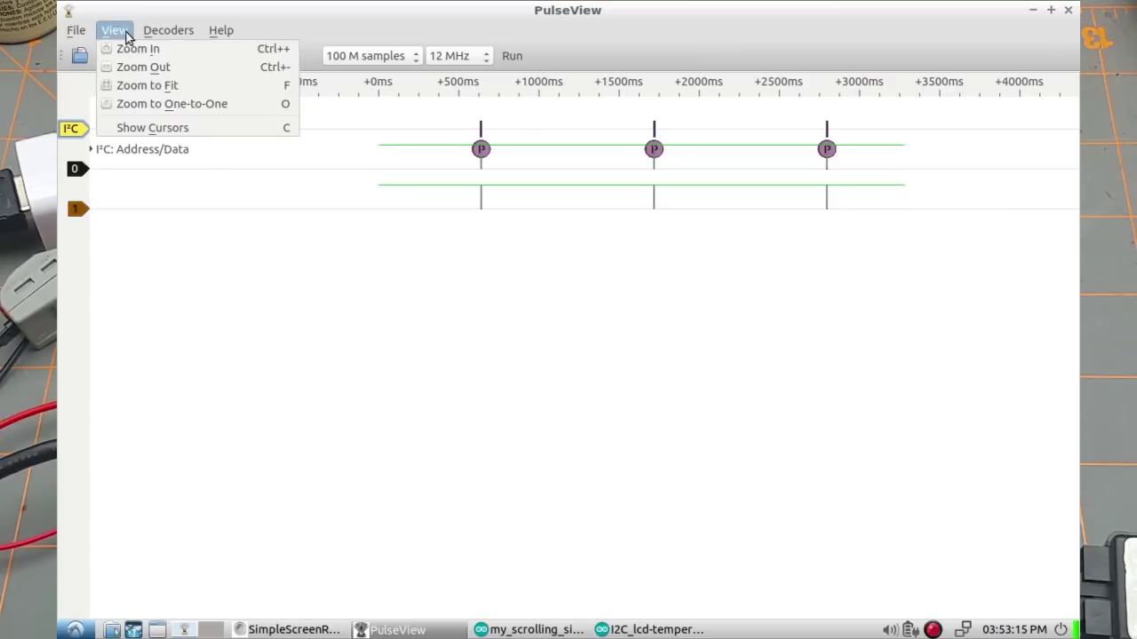
{"action": "left_click", "coordinate": [149, 126]}
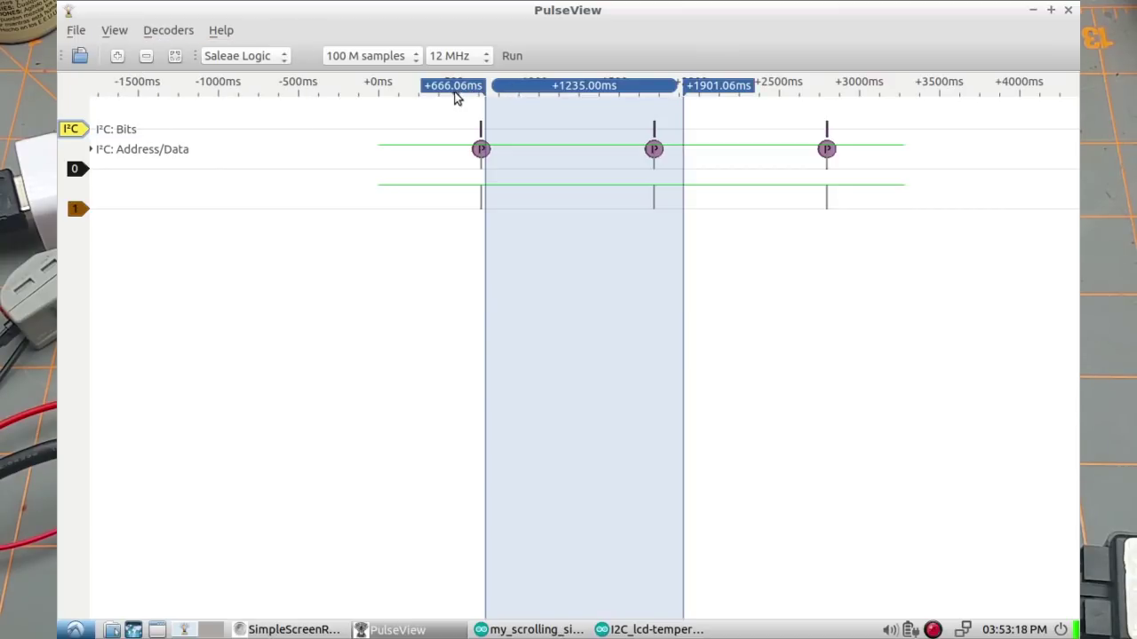
{"action": "left_click_drag", "start_coordinate": [464, 92], "coordinate": [480, 92]}
{"action": "left_click_drag", "start_coordinate": [745, 82], "coordinate": [654, 96]}
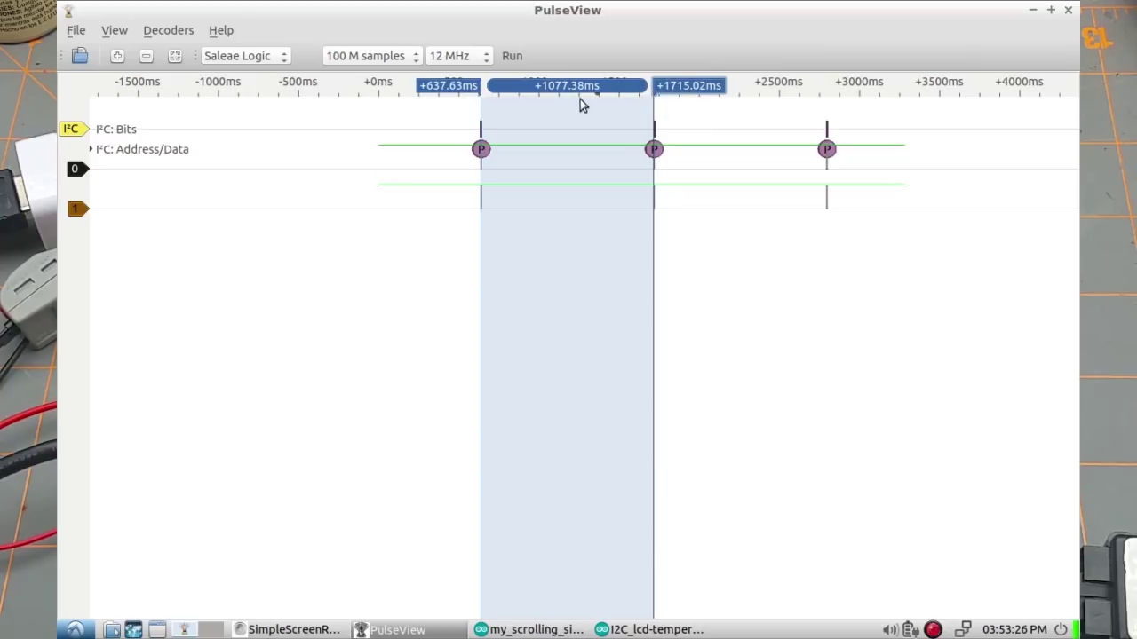